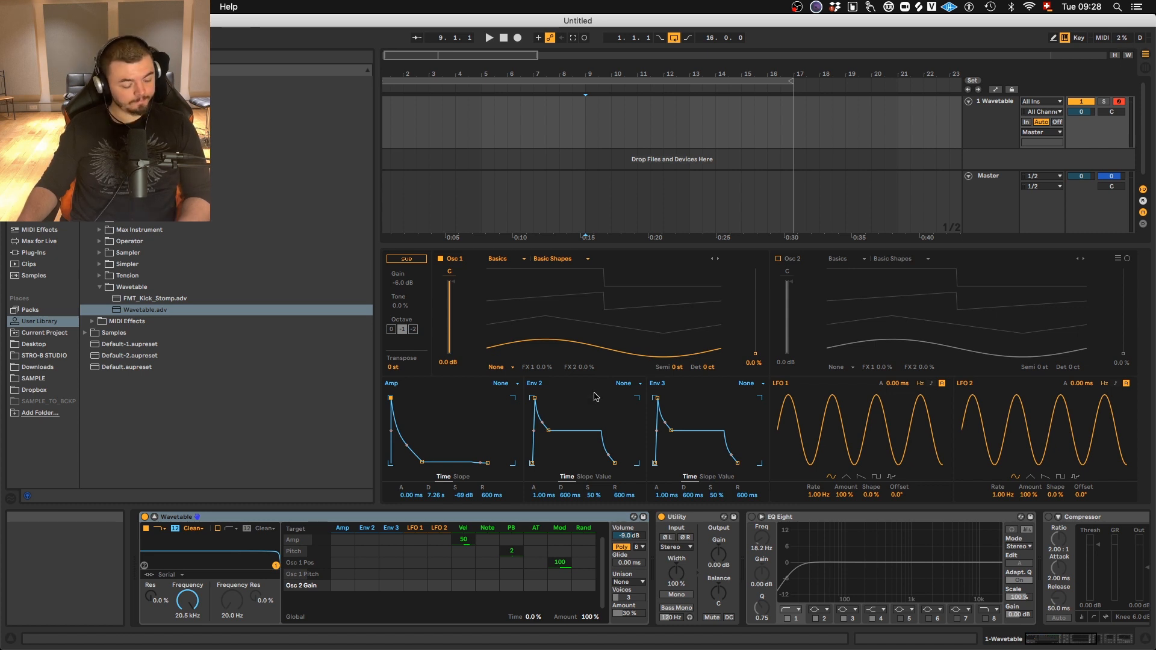
# Shape the Amp envelope to a 1.04 s decay and Env 2 to about a 180 ms decay, both without sustain
pyautogui.moveTo(424, 465); pyautogui.dragTo(410, 463)
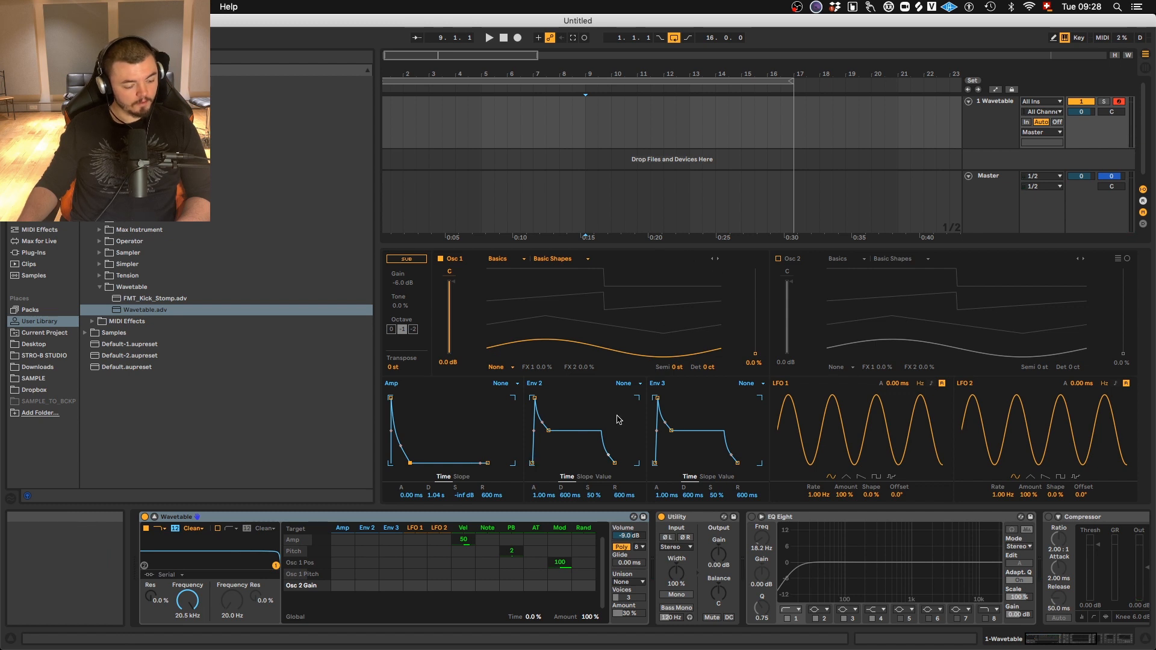
pyautogui.moveTo(544, 431); pyautogui.dragTo(546, 463)
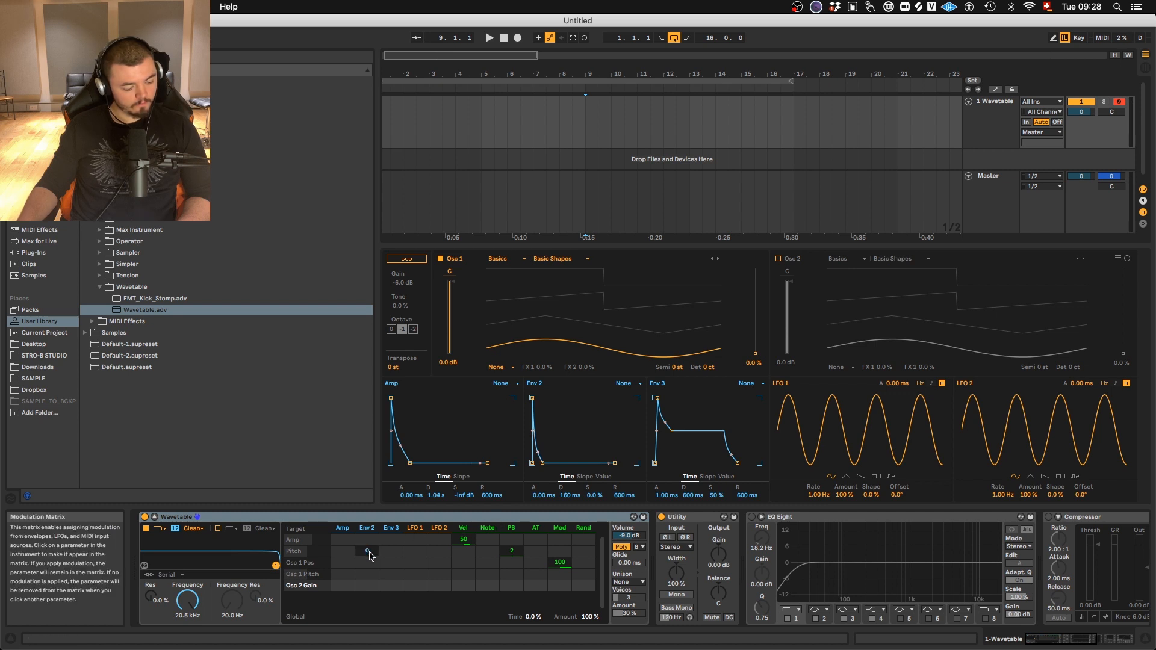
# Set the Env 2 modulation of Pitch to 48 in the modulation matrix and audition the kick with repeated notes
pyautogui.click(368, 551)
pyautogui.write('2')
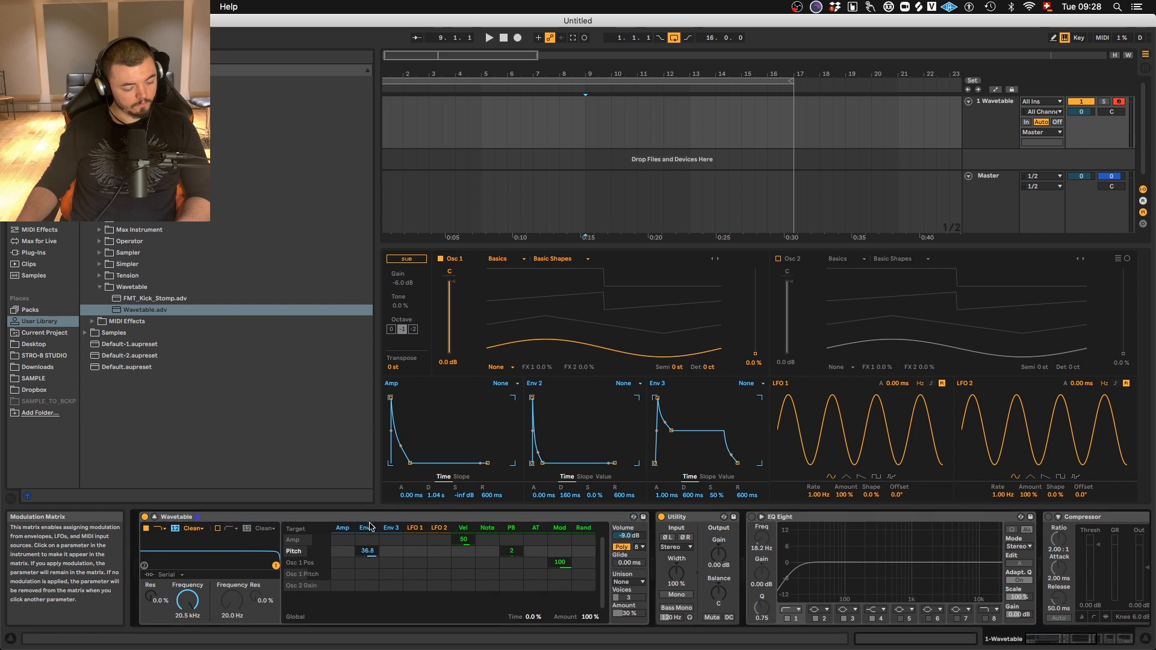
pyautogui.press('a')
pyautogui.press('a')
pyautogui.press('a')
pyautogui.press('a')
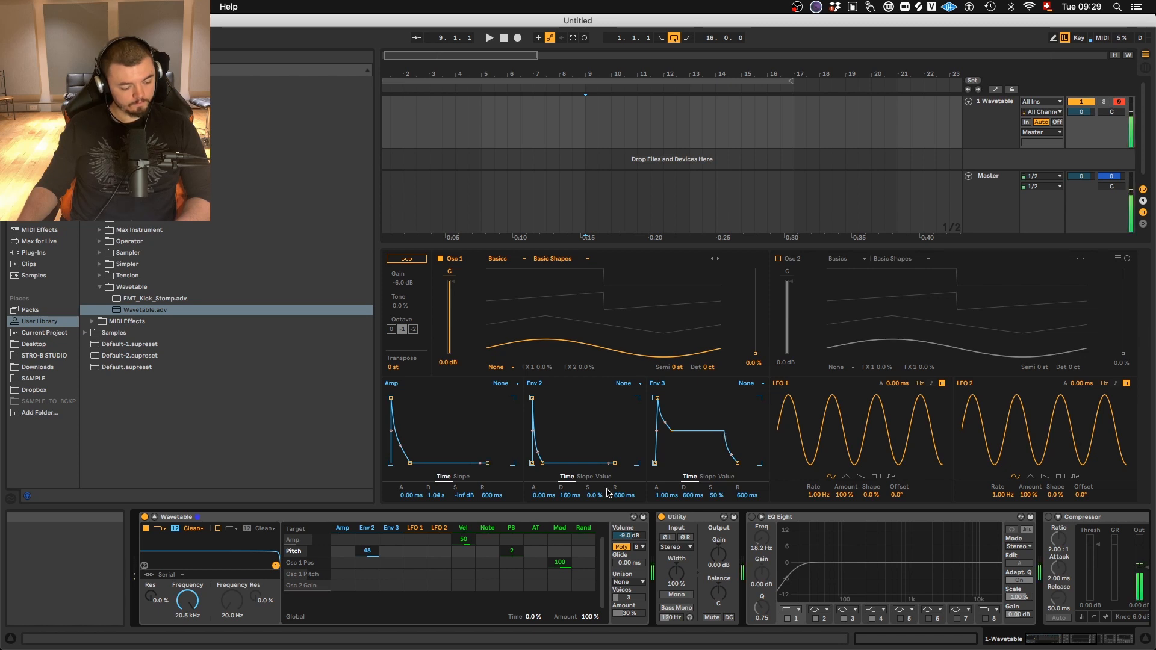
# Set Env 3 to a 200 ms decay without sustain and load the Vintage Noise wavetable from the Noise category into Osc 2
pyautogui.moveTo(672, 431); pyautogui.dragTo(666, 464)
pyautogui.click(846, 259)
pyautogui.click(841, 340)
pyautogui.click(892, 259)
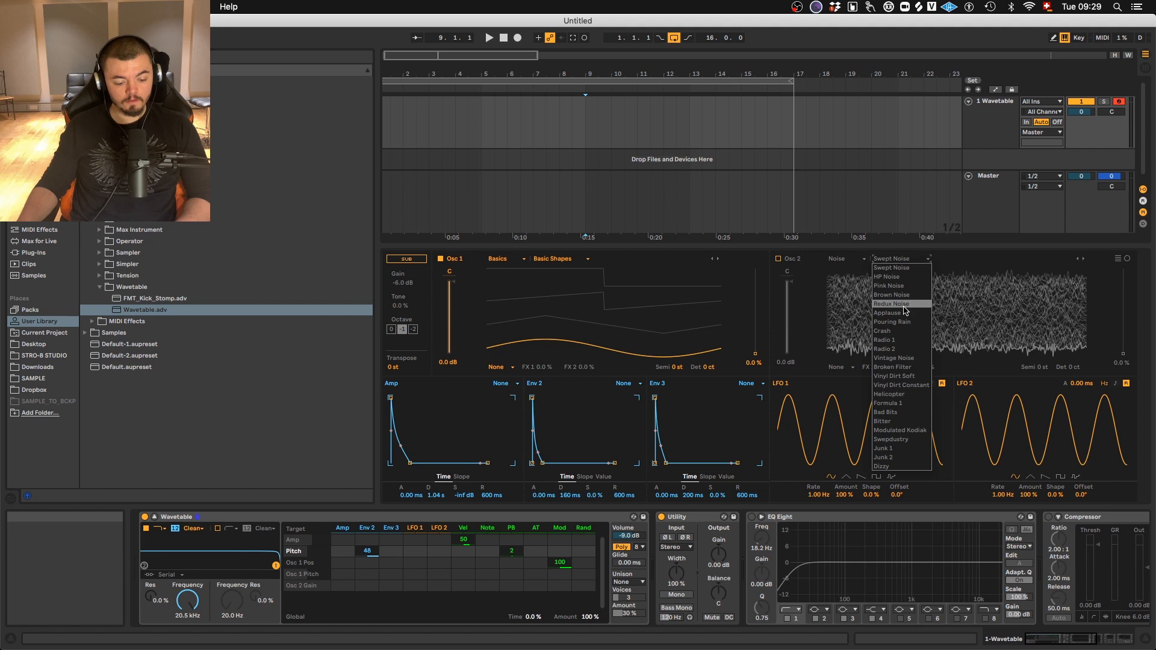
pyautogui.click(897, 358)
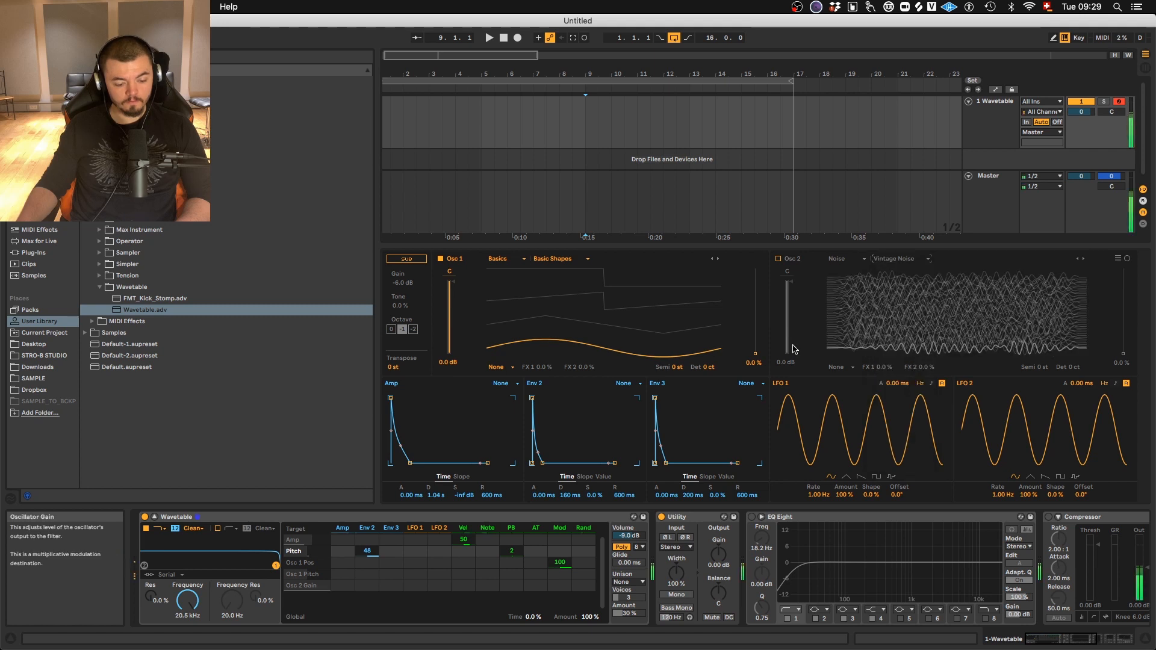
# Turn on Osc 2 with its gain at -4.9 dB and its wave position at 40%
pyautogui.click(779, 261)
pyautogui.moveTo(787, 283); pyautogui.dragTo(793, 313)
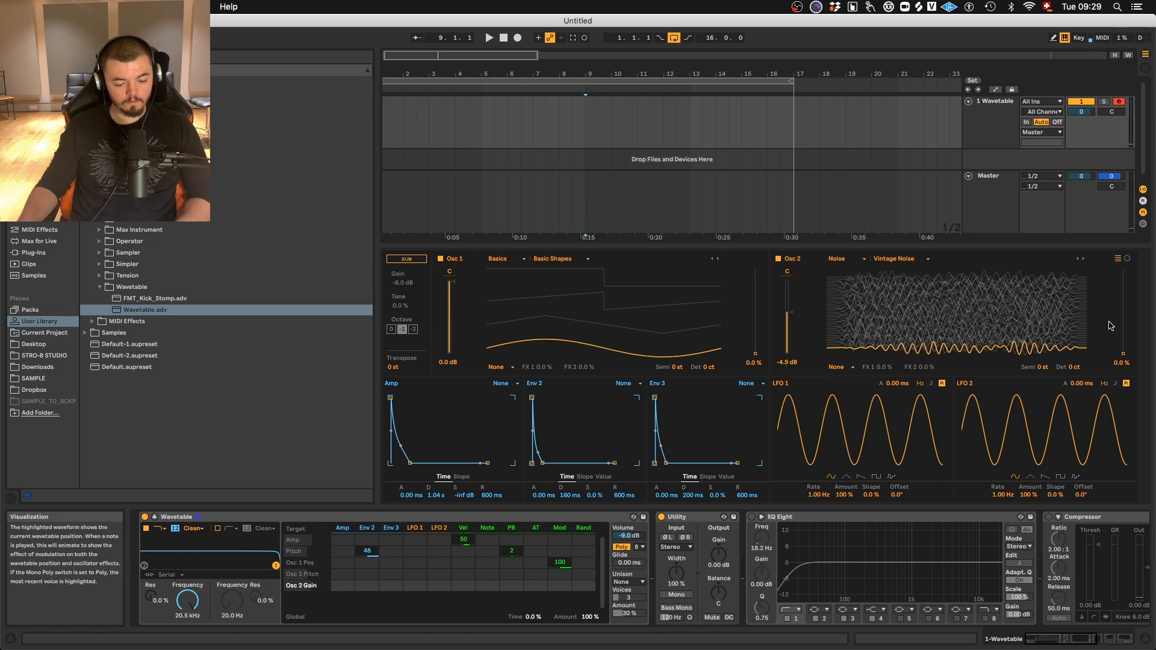
pyautogui.moveTo(1123, 354); pyautogui.dragTo(1124, 324)
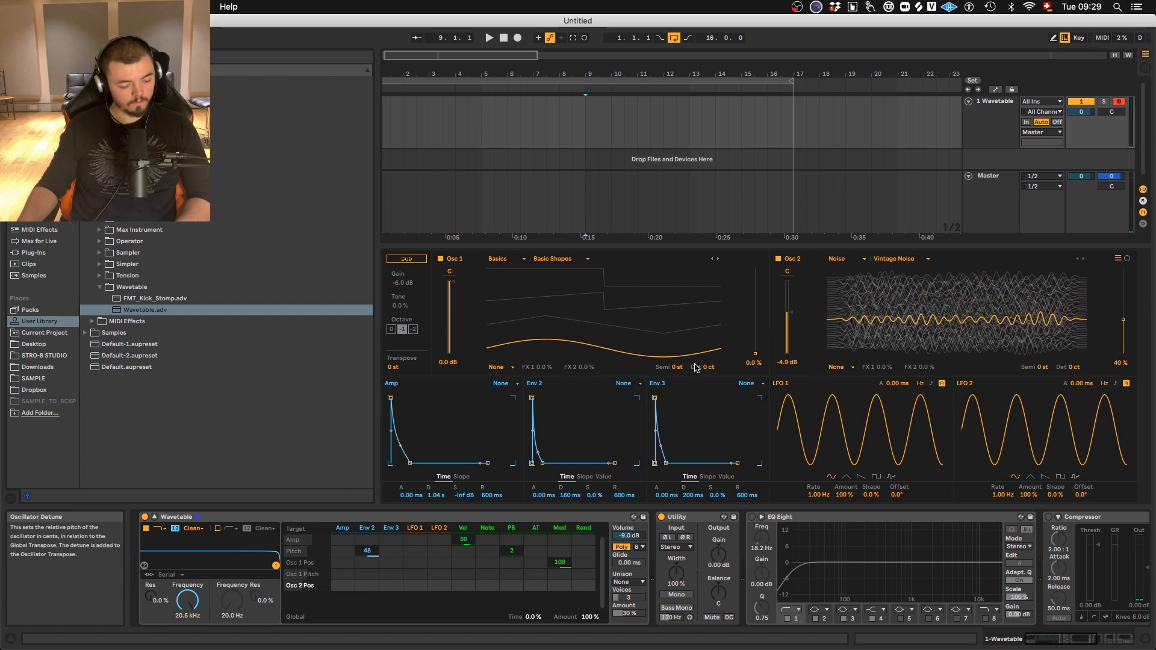
# Lower the Osc 2 gain to -inf dB and modulate Osc 2 Gain with Env 3 by 100
pyautogui.moveTo(790, 313); pyautogui.dragTo(784, 376)
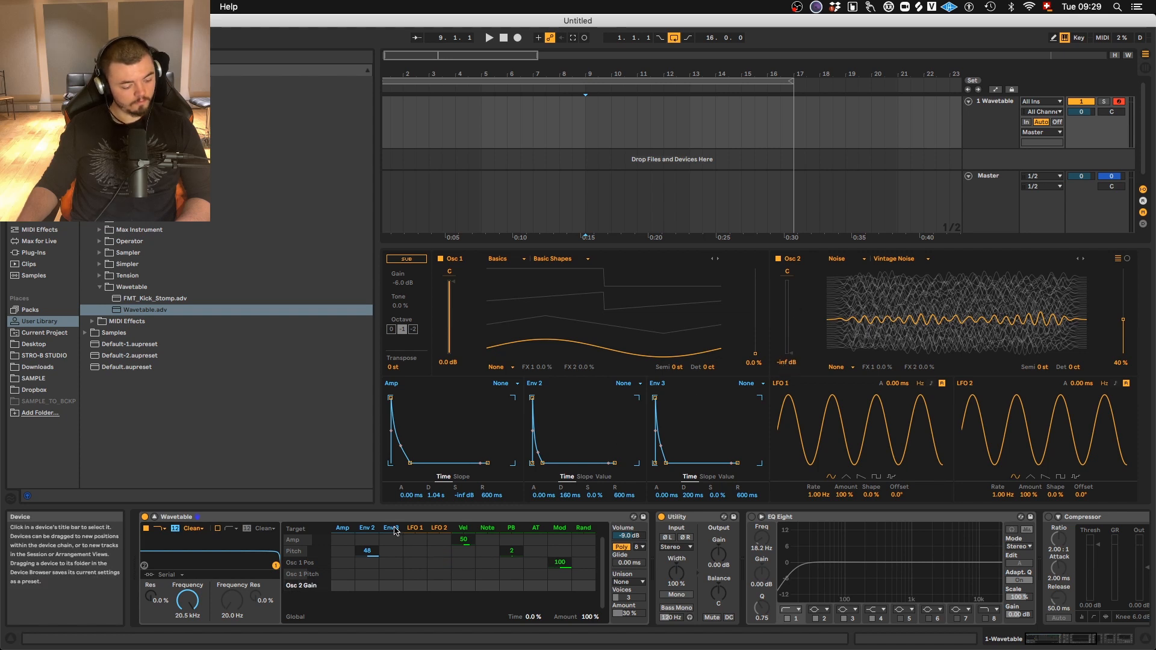
pyautogui.moveTo(393, 593); pyautogui.dragTo(394, 499)
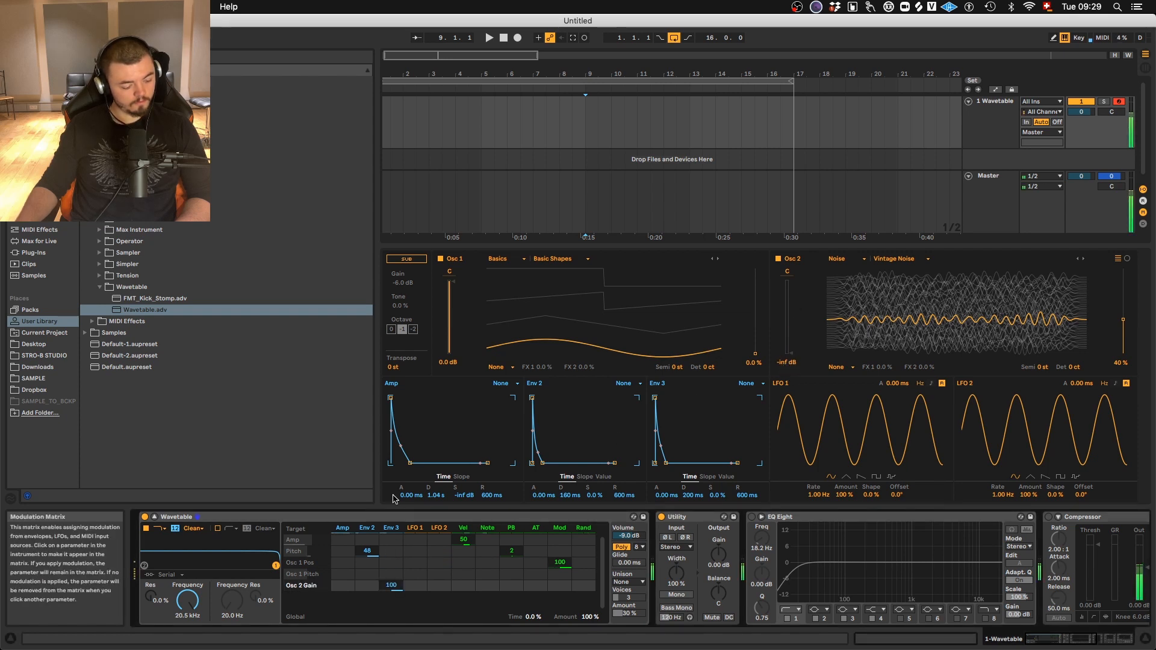
# Tune the noise transient by setting the Env 3 decay to 40.8 ms and the Osc 2 gain to 0.0 dB
pyautogui.moveTo(665, 463); pyautogui.dragTo(672, 463)
pyautogui.moveTo(787, 287); pyautogui.dragTo(789, 323)
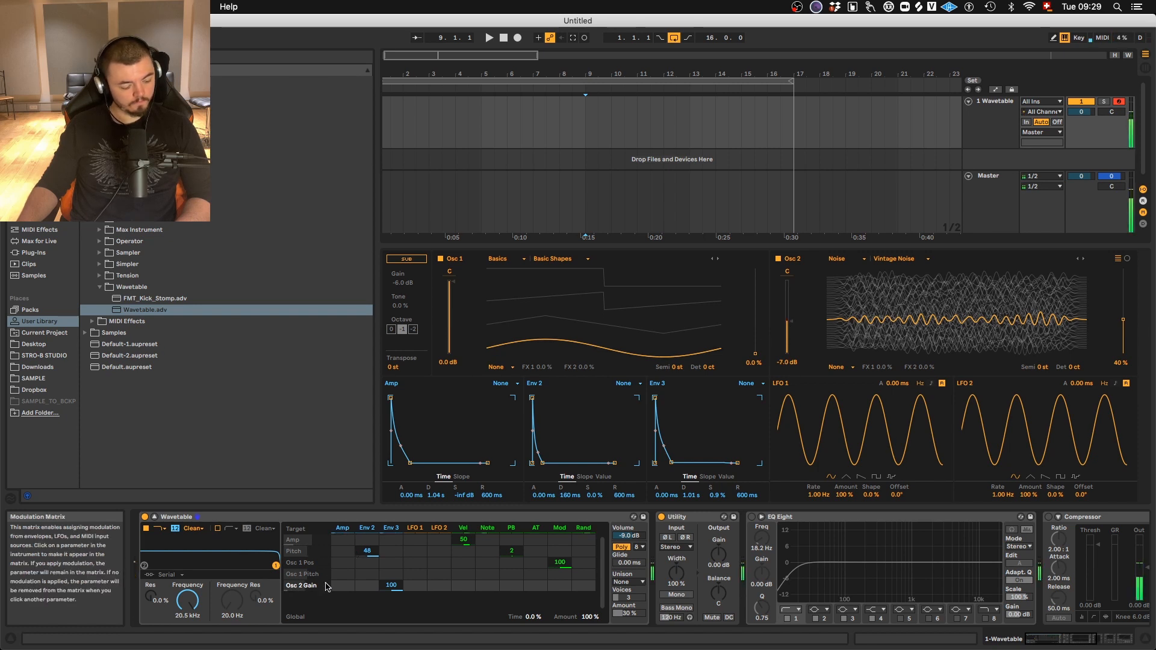
pyautogui.moveTo(672, 462); pyautogui.dragTo(662, 463)
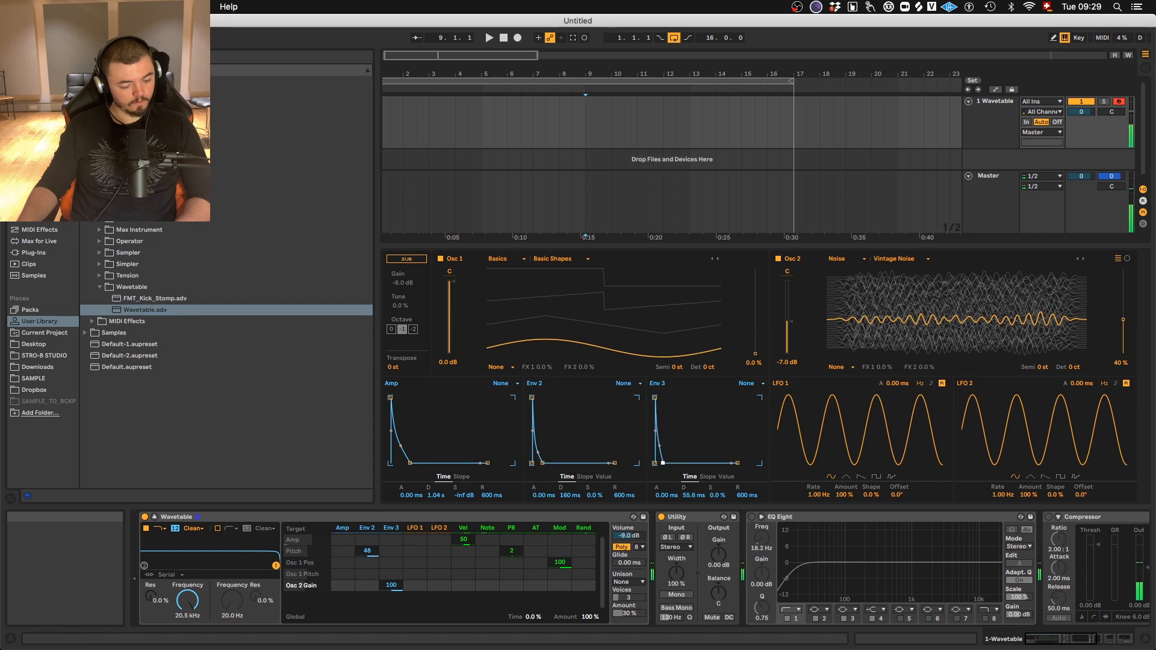
pyautogui.moveTo(786, 325); pyautogui.dragTo(790, 280)
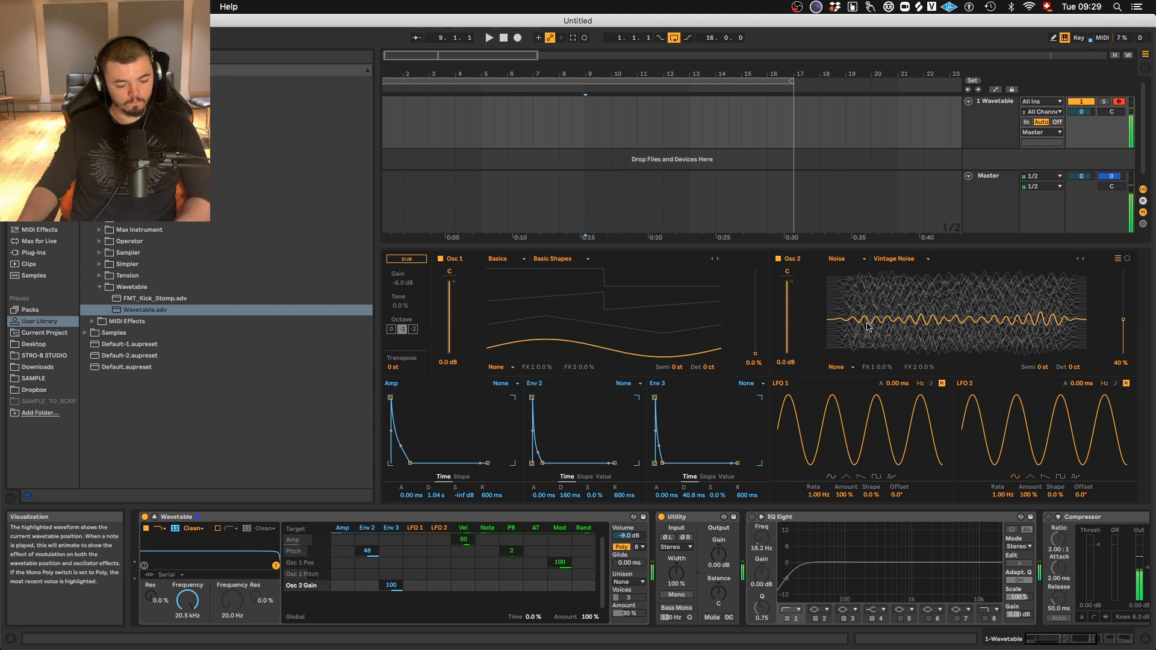
# Change Osc 2 to Brown Noise with a 35% wave position and switch the synth from Poly to Mono
pyautogui.click(910, 260)
pyautogui.click(903, 295)
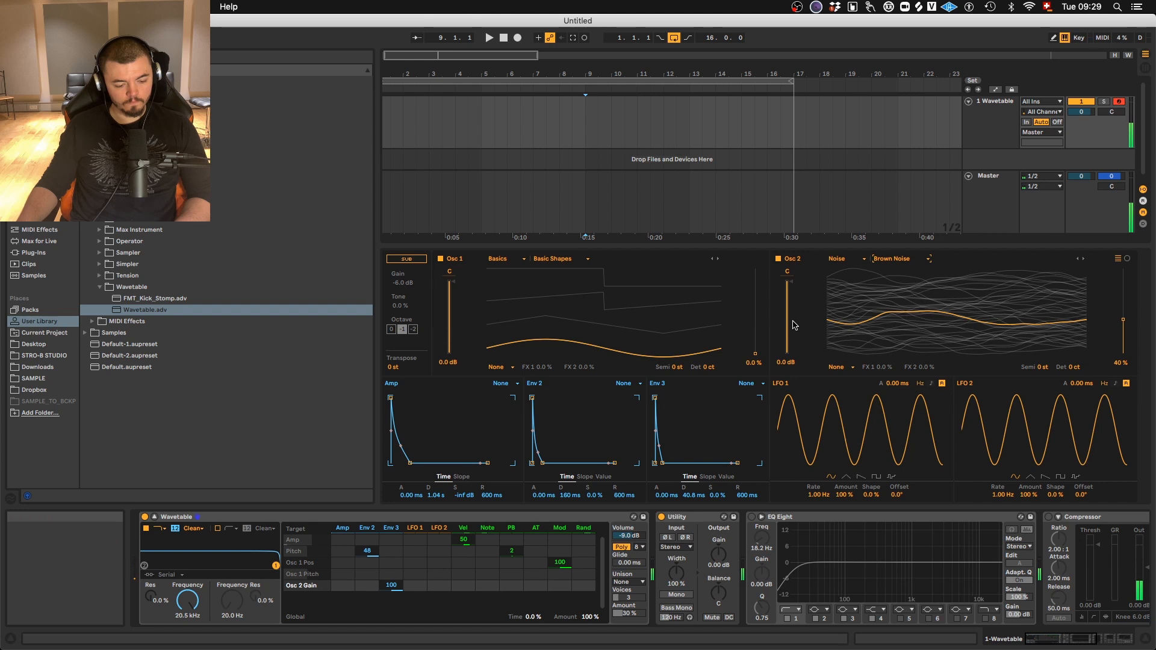
pyautogui.moveTo(1066, 323); pyautogui.dragTo(1042, 337)
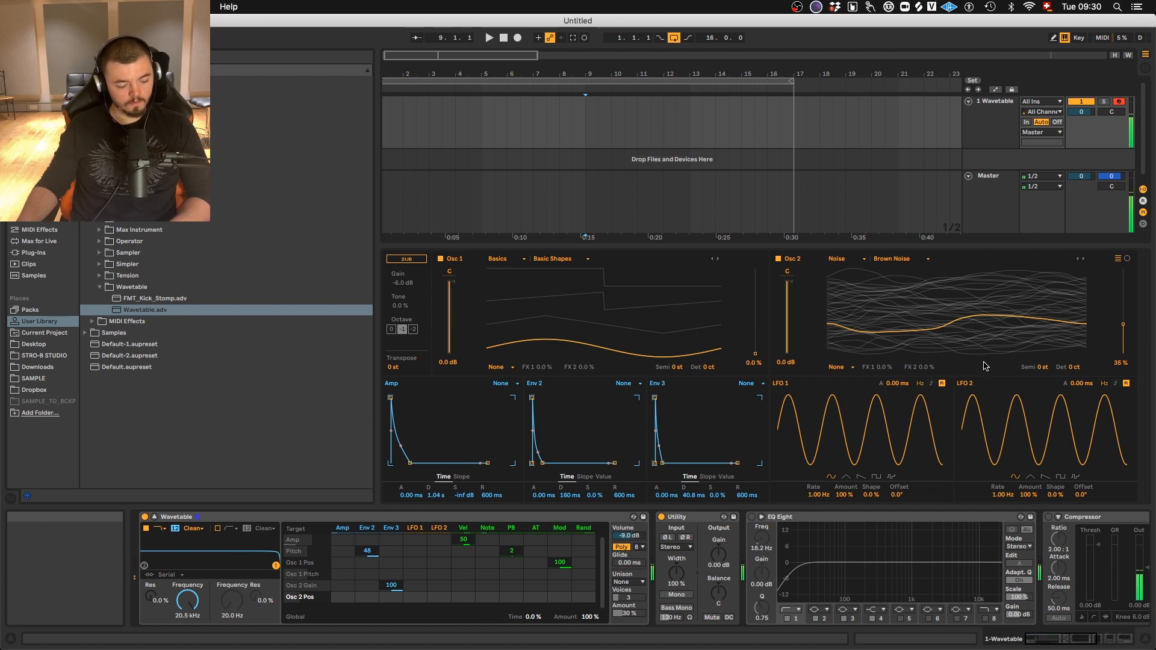
pyautogui.click(620, 546)
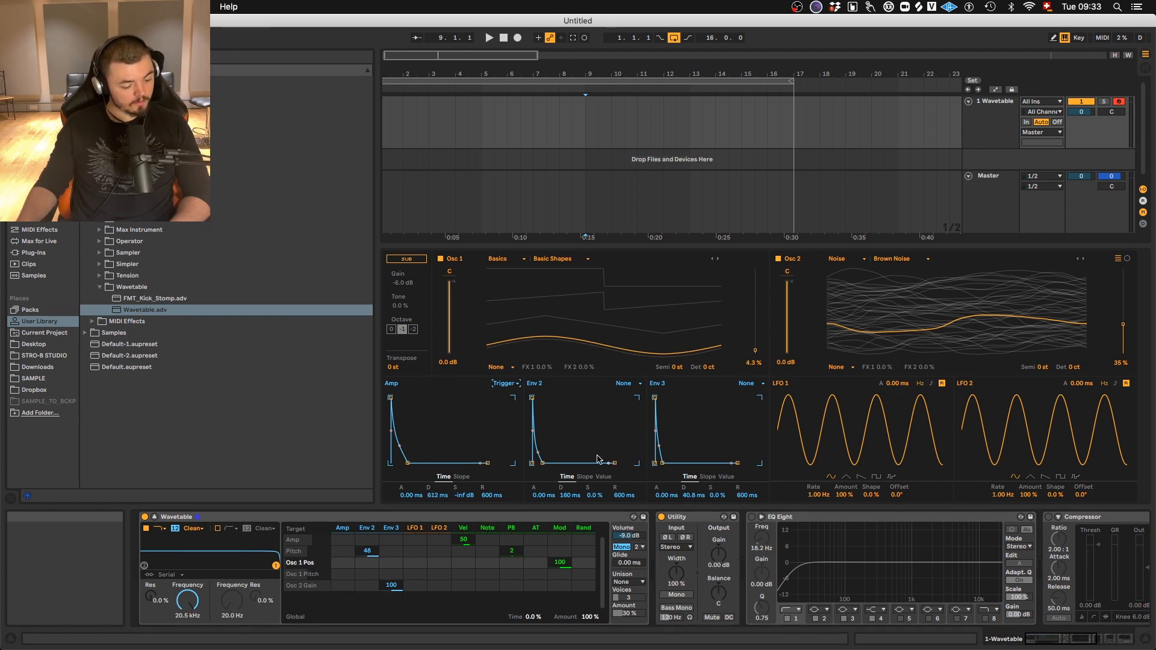
# Save the Wavetable preset to the User Library as FMT_Kick_Regulardise
pyautogui.click(643, 517)
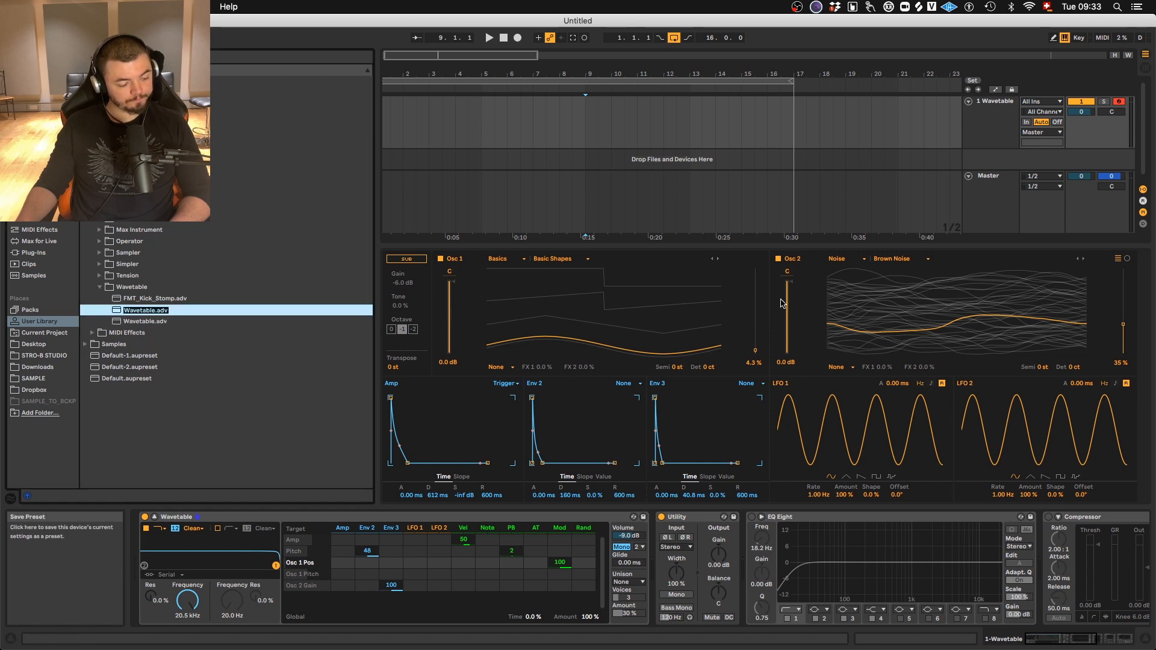
pyautogui.write('FMT_')
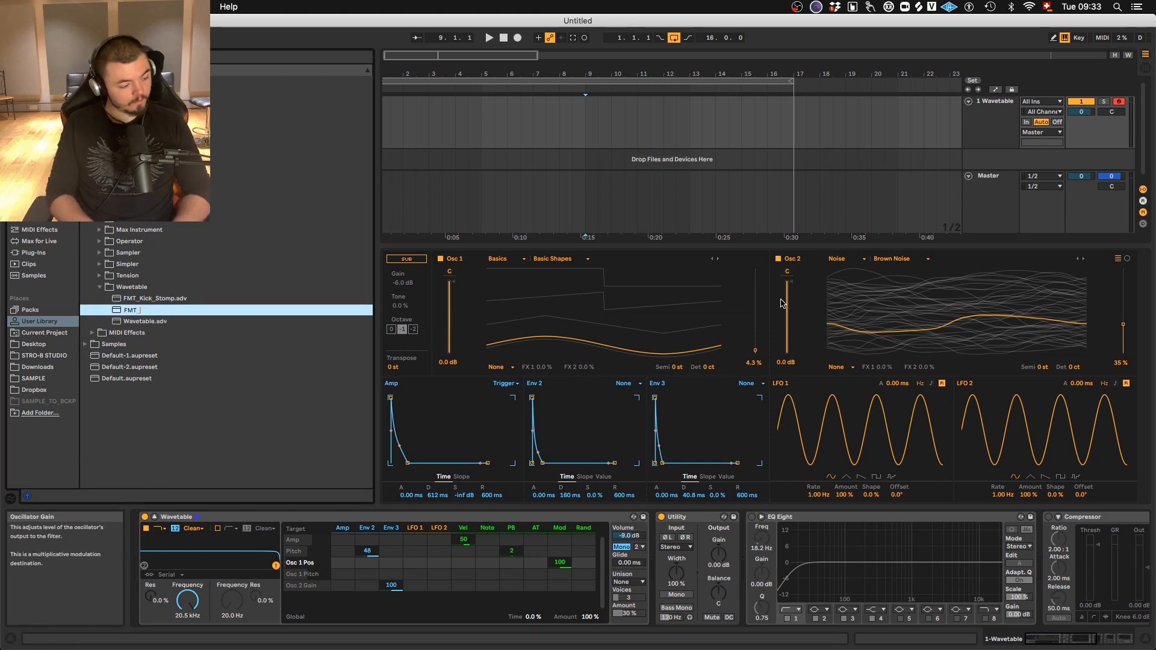
pyautogui.write('Kick')
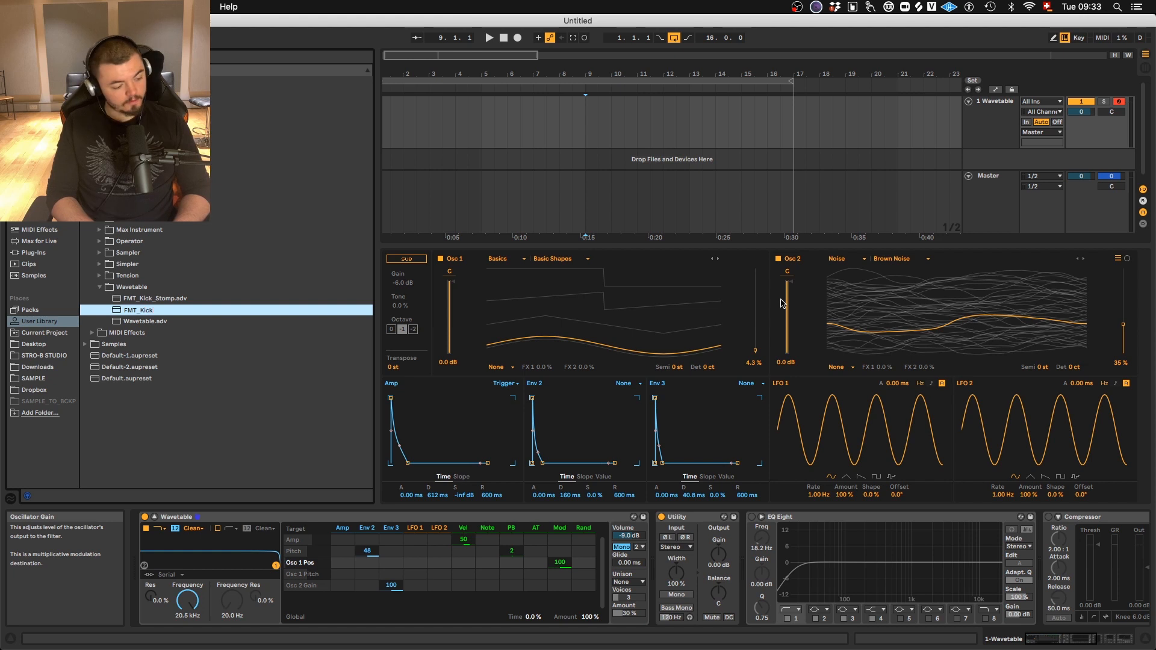
pyautogui.write('_Regular')
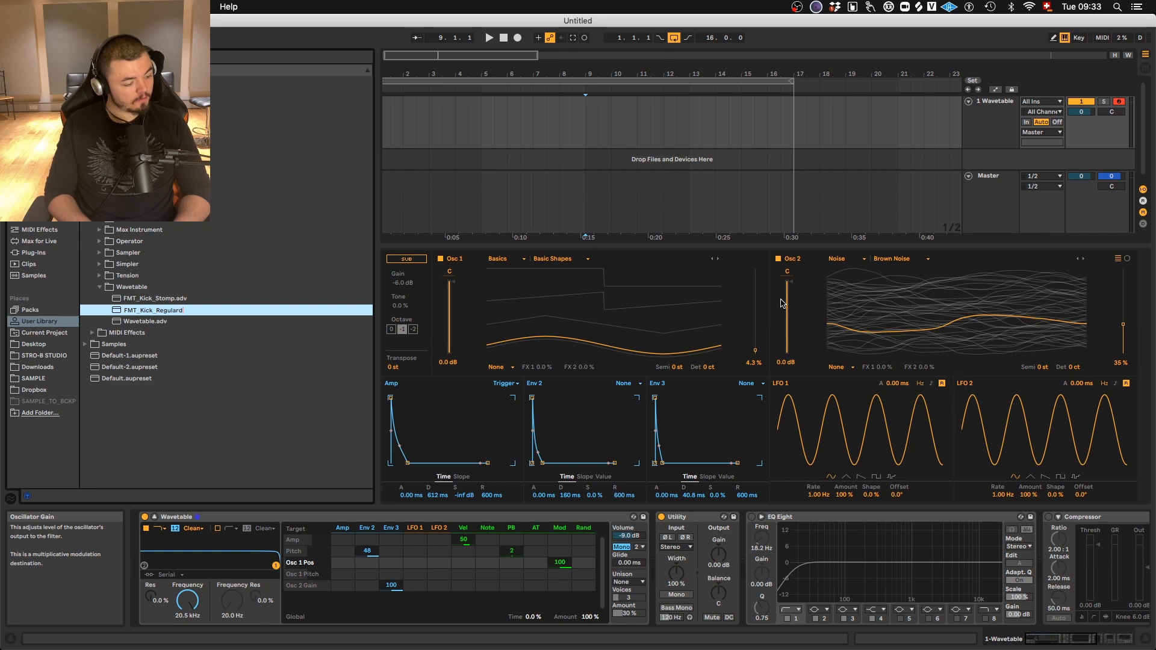
pyautogui.write('dise')
pyautogui.press('Return')
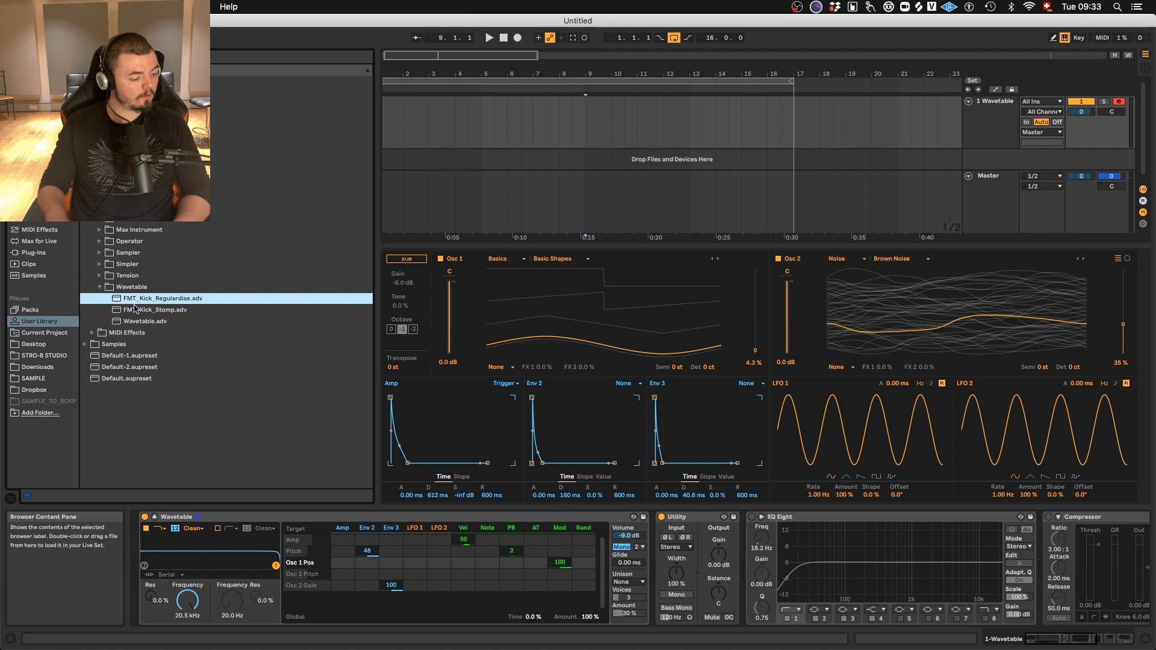
# Load the Wavetable.adv preset and give its Amp envelope a 0 ms attack, 1.33 s decay and no sustain
pyautogui.click(144, 323)
pyautogui.doubleClick(144, 323)
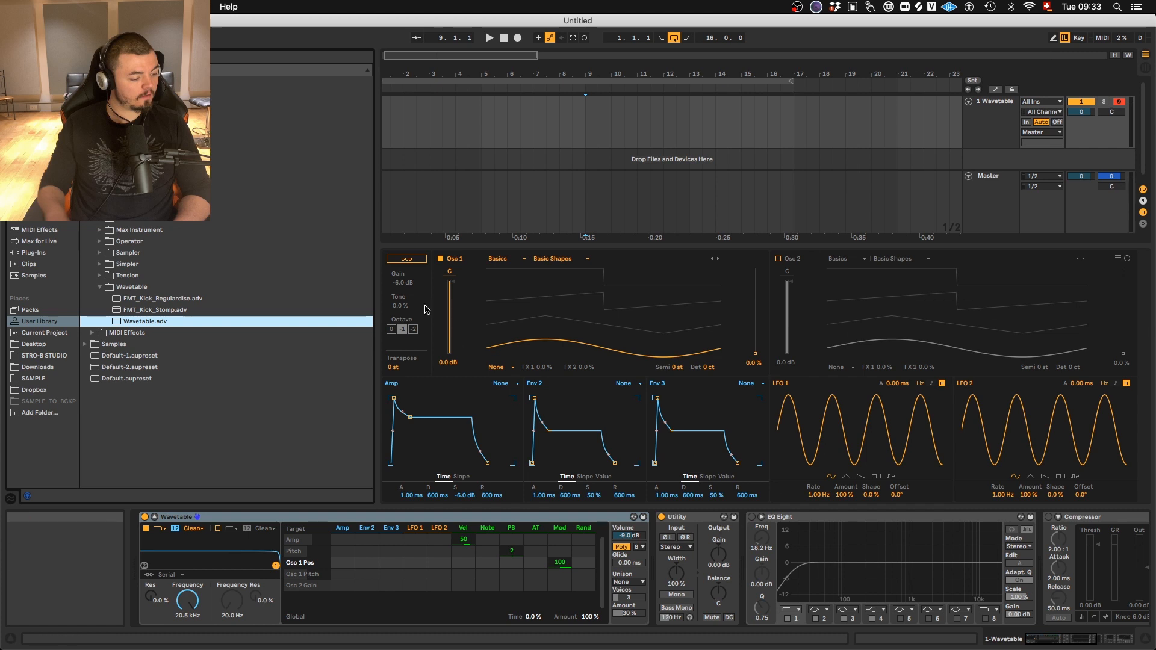
pyautogui.moveTo(411, 416); pyautogui.dragTo(414, 464)
pyautogui.moveTo(394, 398); pyautogui.dragTo(390, 398)
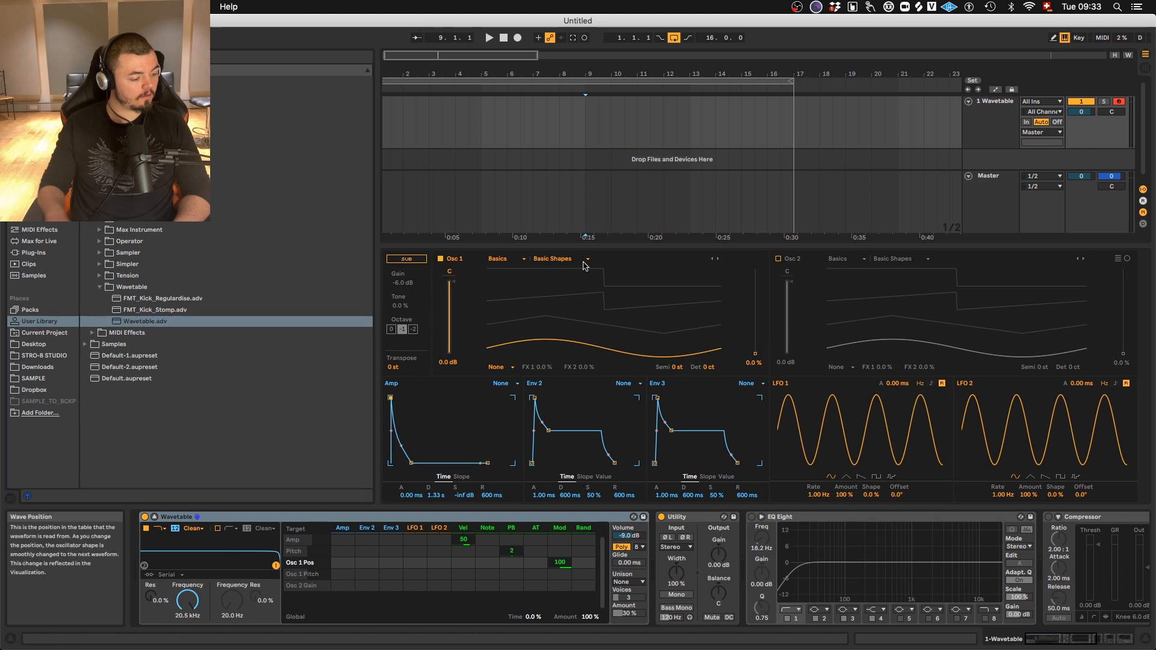
# Set the Osc 1 position to 11% and shape Env 2 and Env 3 without attack or sustain, decaying in 630 ms and 248 ms
pyautogui.moveTo(756, 355); pyautogui.dragTo(756, 345)
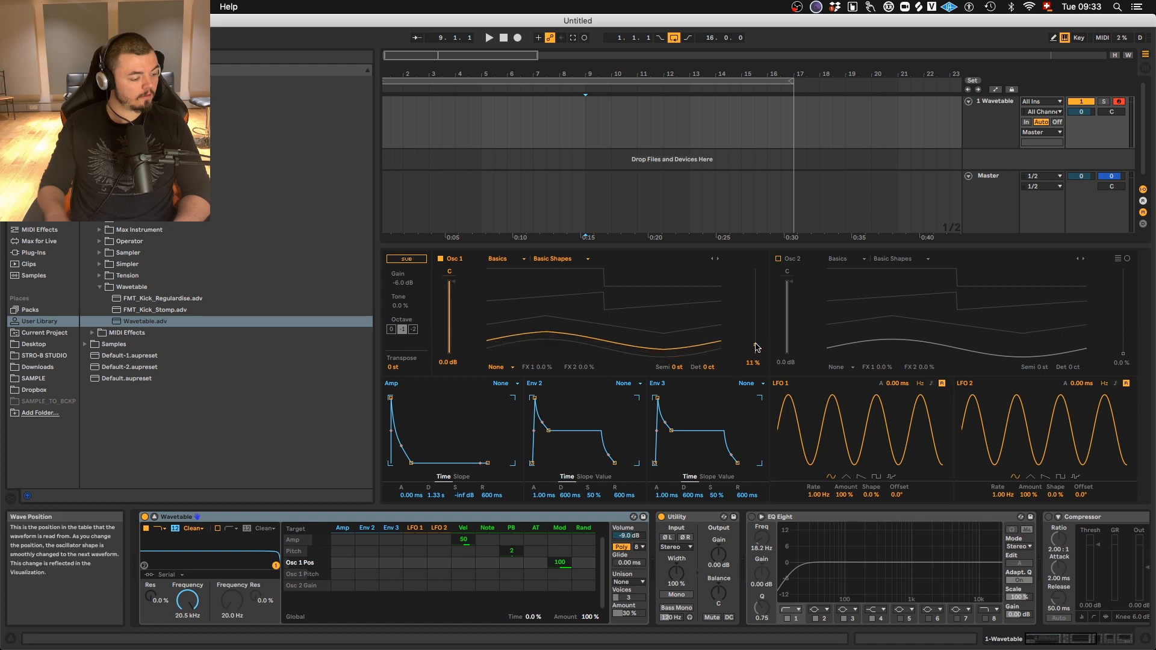
pyautogui.moveTo(549, 431); pyautogui.dragTo(554, 438)
pyautogui.moveTo(535, 397); pyautogui.dragTo(532, 399)
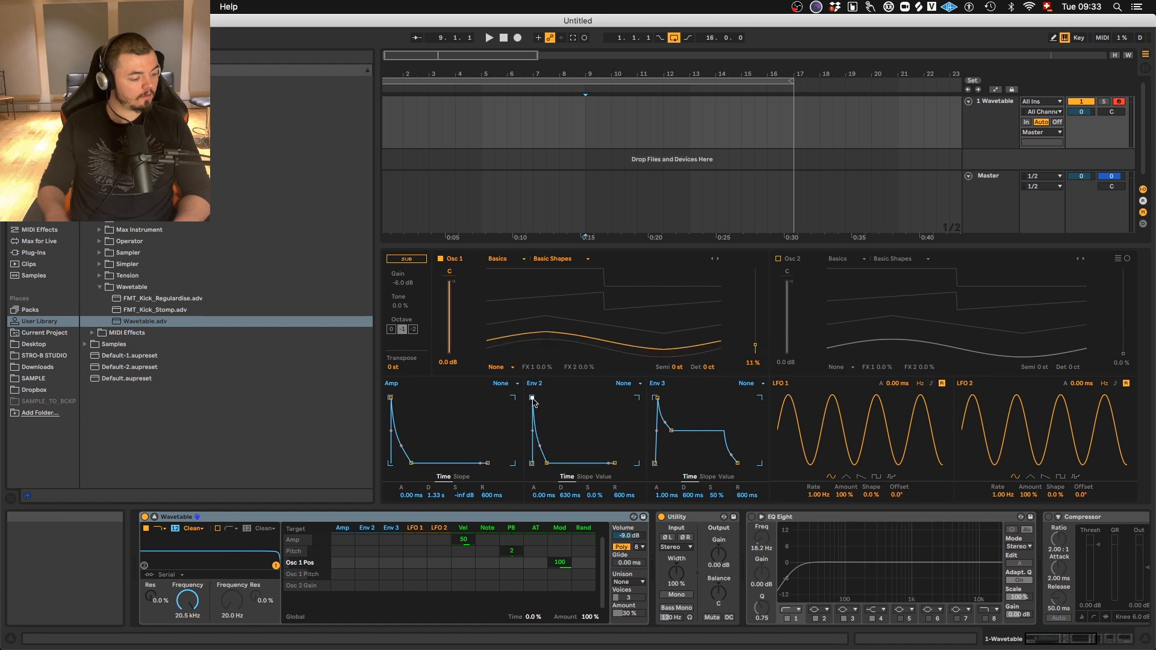
pyautogui.moveTo(656, 398); pyautogui.dragTo(665, 463)
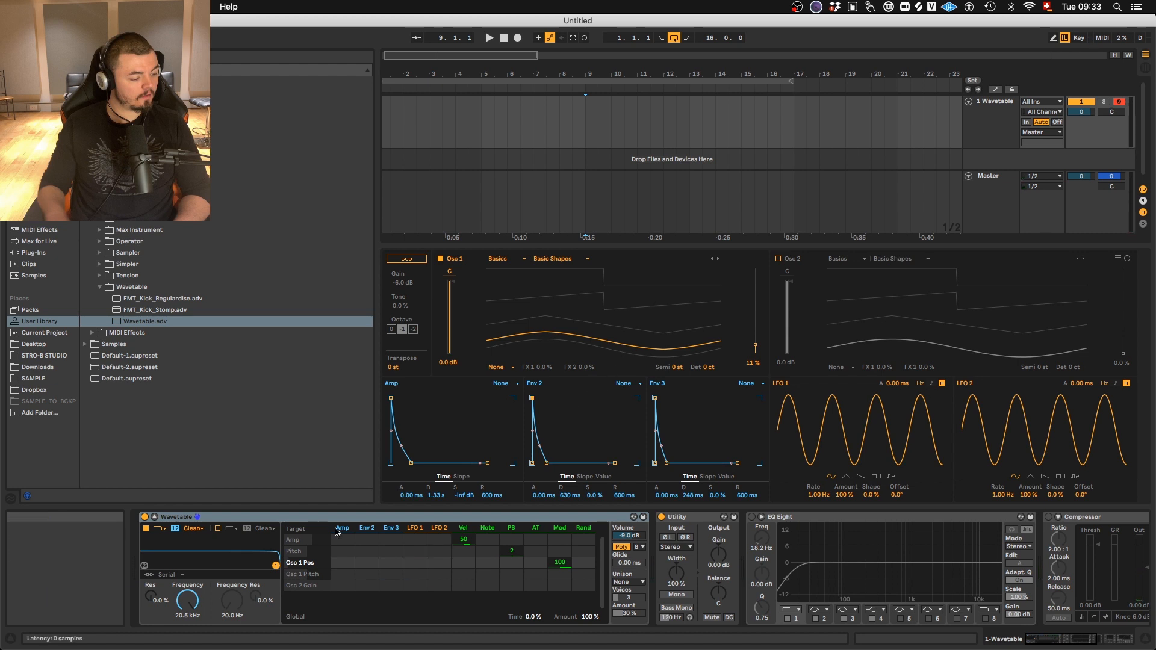
# Modulate Osc 1 Pitch by 24 and Pitch by 47.2 with Env 2, and shorten the Env 2 decay to 55.6 ms
pyautogui.moveTo(369, 577); pyautogui.dragTo(391, 363)
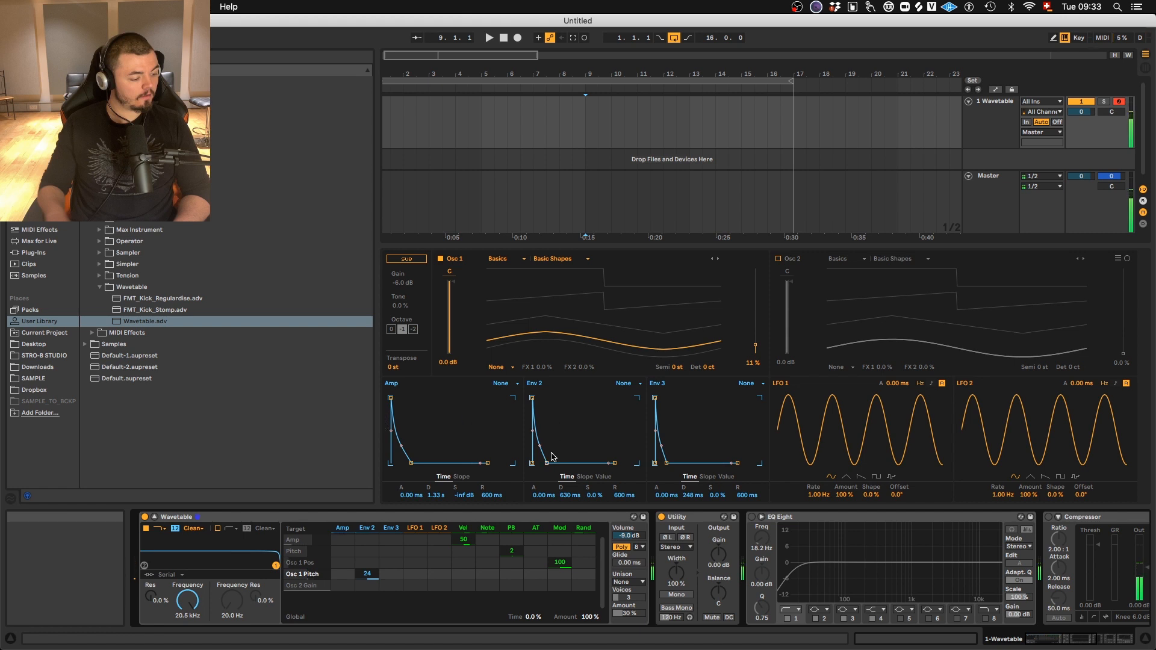
pyautogui.moveTo(546, 463); pyautogui.dragTo(544, 462)
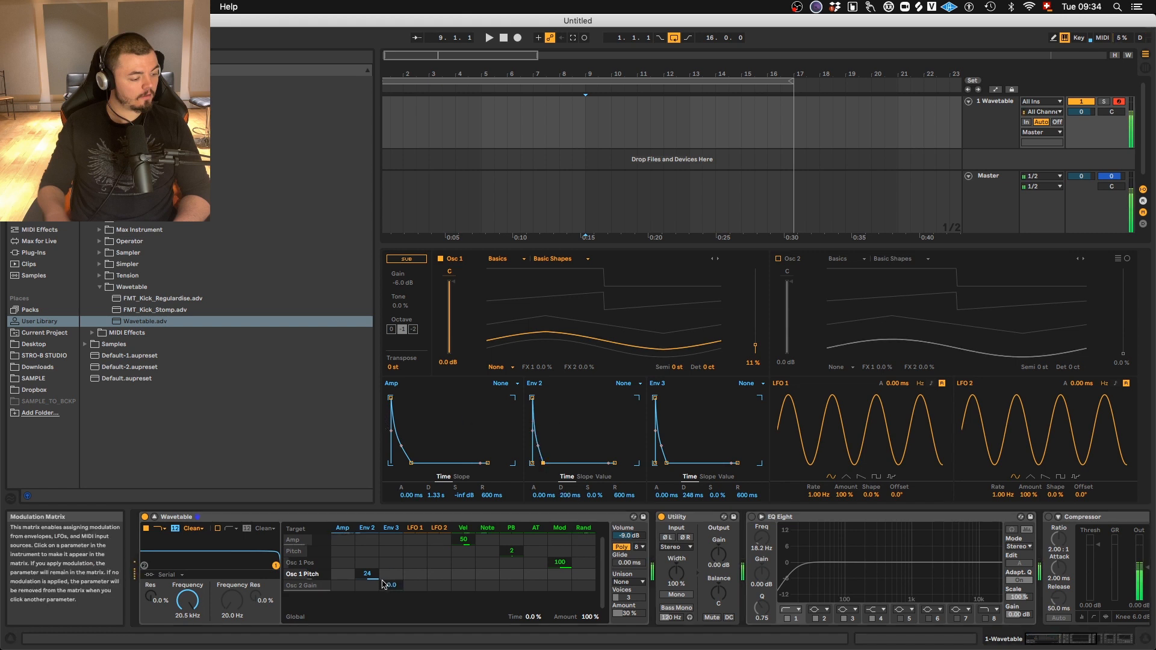
pyautogui.moveTo(368, 554); pyautogui.dragTo(374, 532)
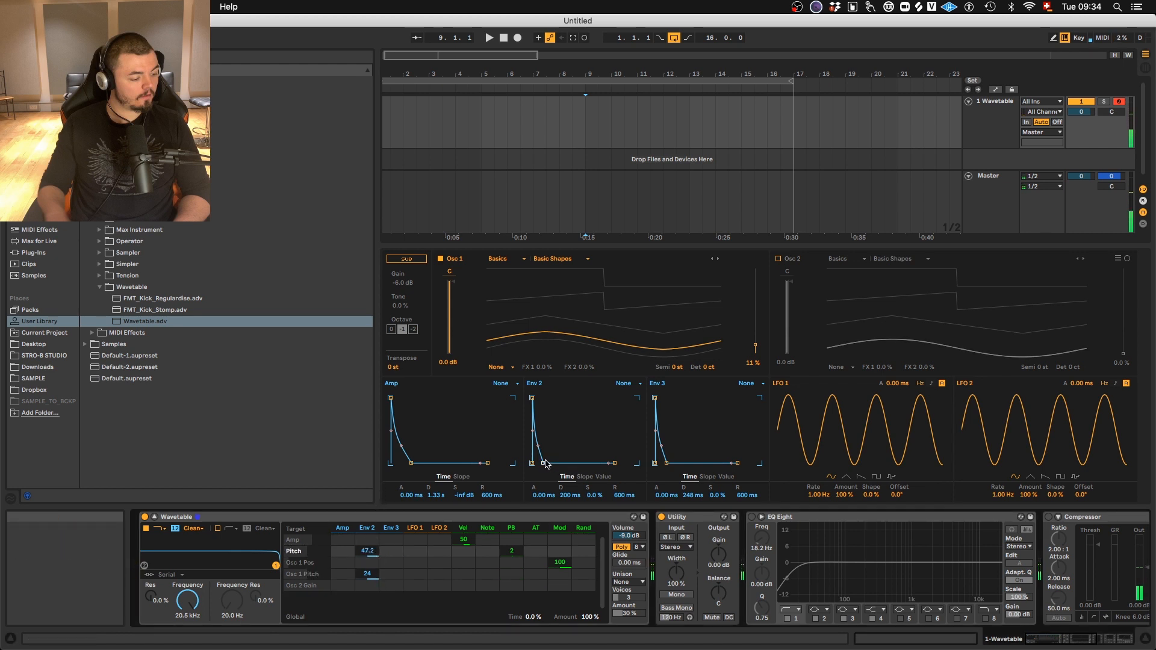
pyautogui.moveTo(543, 463); pyautogui.dragTo(535, 464)
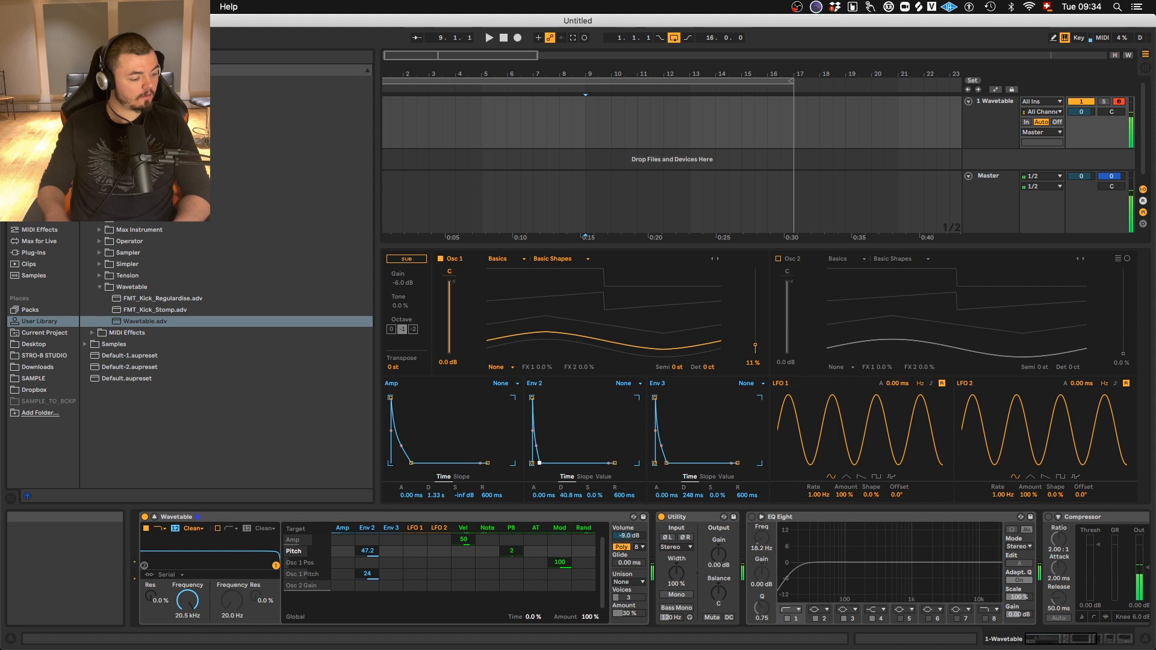
# Shorten the Amp envelope decay to 234 ms and reset the Osc 1 wave position to 0%
pyautogui.moveTo(409, 469)
pyautogui.mouseDown()
pyautogui.moveTo(401, 438)
pyautogui.moveTo(403, 465)
pyautogui.mouseUp()
pyautogui.moveTo(755, 345); pyautogui.dragTo(754, 360)
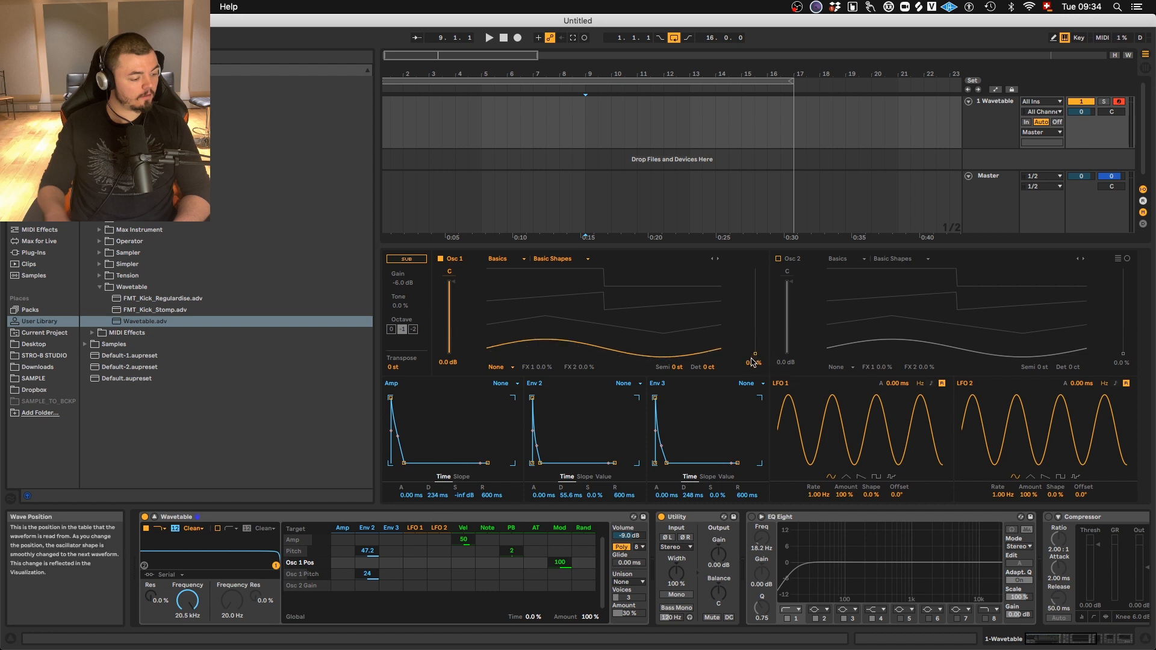
pyautogui.moveTo(757, 354)
pyautogui.mouseDown()
pyautogui.moveTo(758, 334)
pyautogui.moveTo(756, 357)
pyautogui.mouseUp()
# Modulate Osc 1 Pos with Env 2 by 28 and set the Osc 1 wave position to 4.3%
pyautogui.click(386, 553)
pyautogui.moveTo(374, 563); pyautogui.dragTo(374, 554)
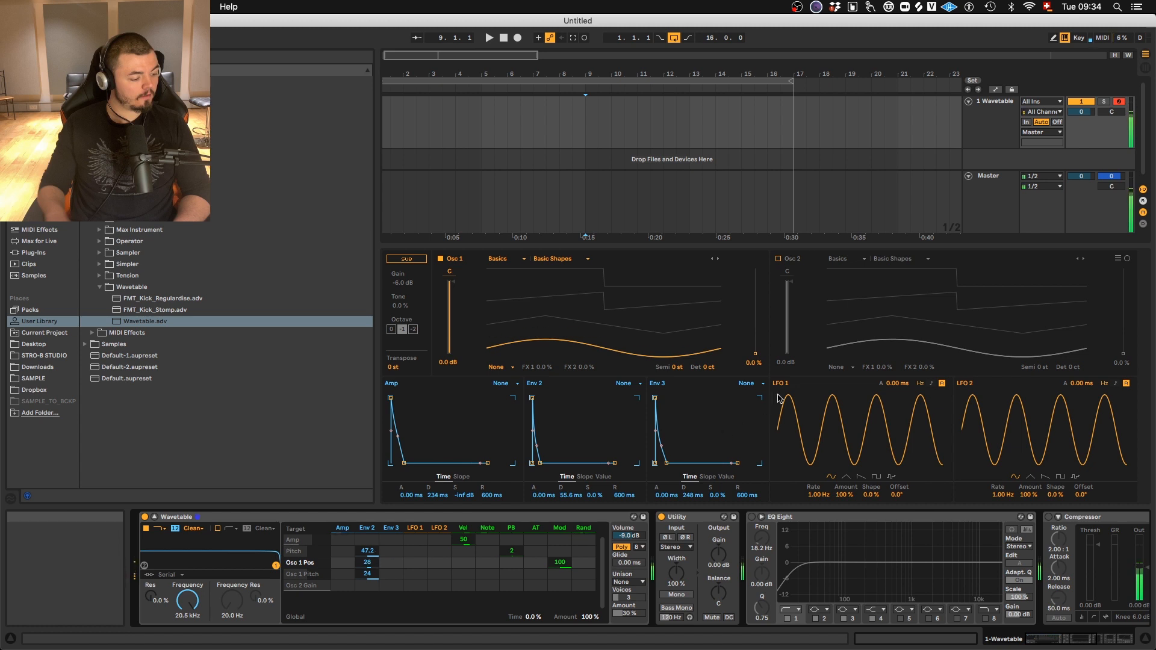
pyautogui.moveTo(757, 354); pyautogui.dragTo(756, 351)
# Try the Sub 3 wavetable in Osc 1 and step forward through the wavetables to Saw Dual 2
pyautogui.click(561, 260)
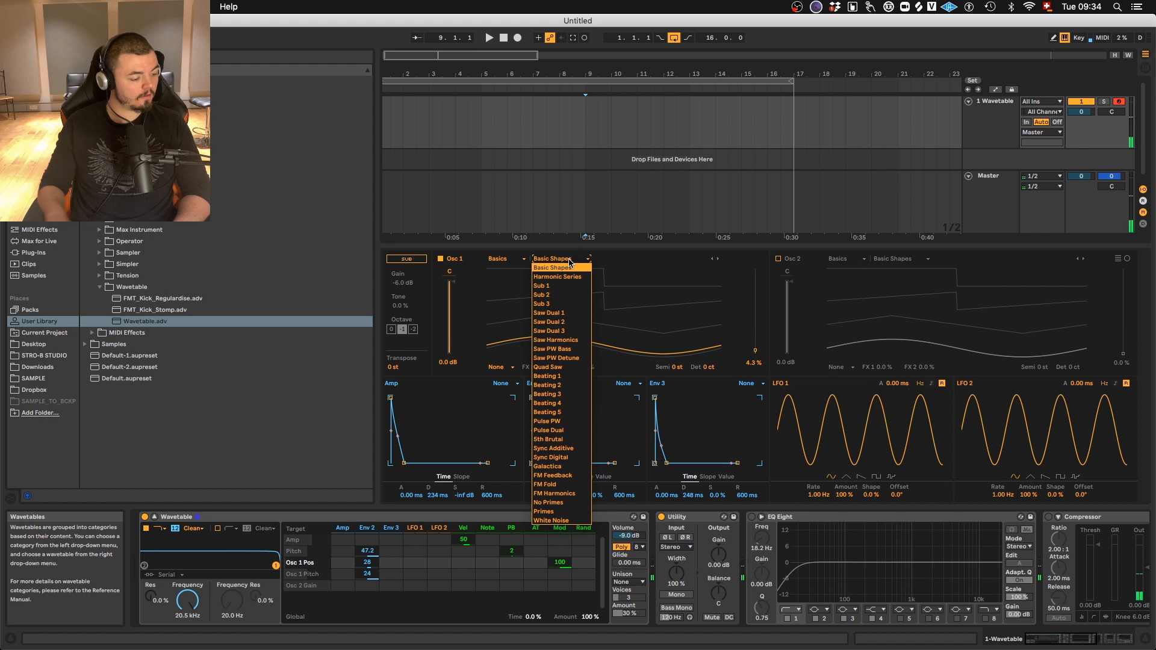
pyautogui.click(566, 303)
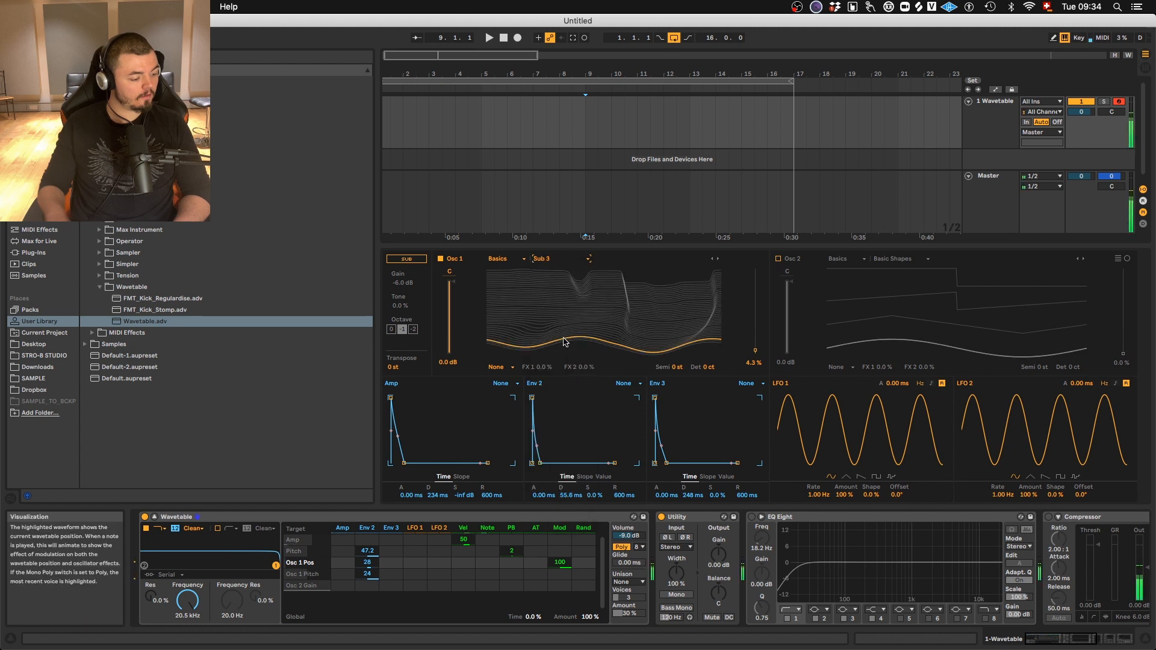
pyautogui.click(717, 259)
pyautogui.click(719, 259)
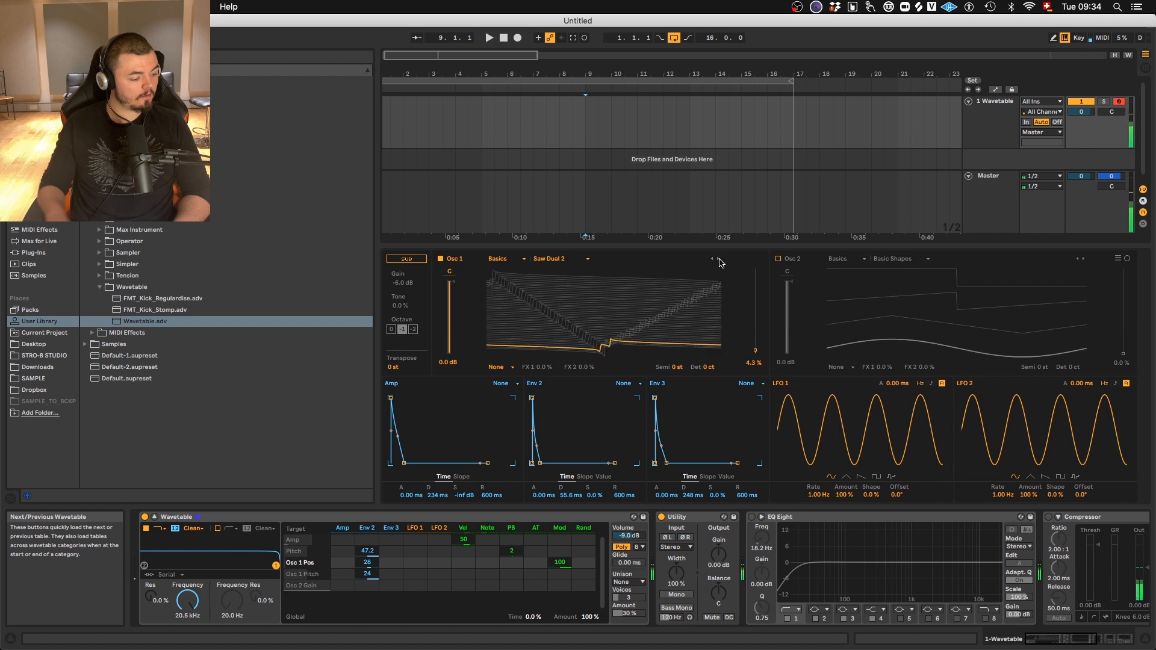
# Try further Basics wavetables in Osc 1, stepping forward to Saw PW Detune and loading Beating 2
pyautogui.click(719, 259)
pyautogui.click(720, 259)
pyautogui.click(720, 259)
pyautogui.click(719, 260)
pyautogui.click(569, 259)
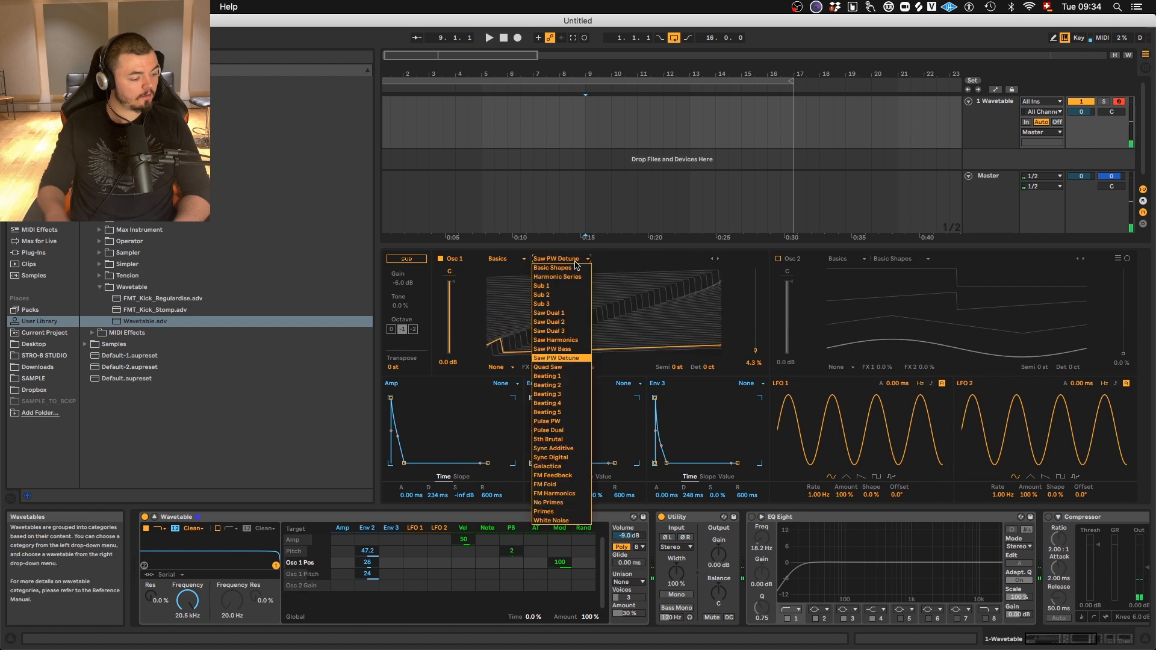
pyautogui.click(560, 386)
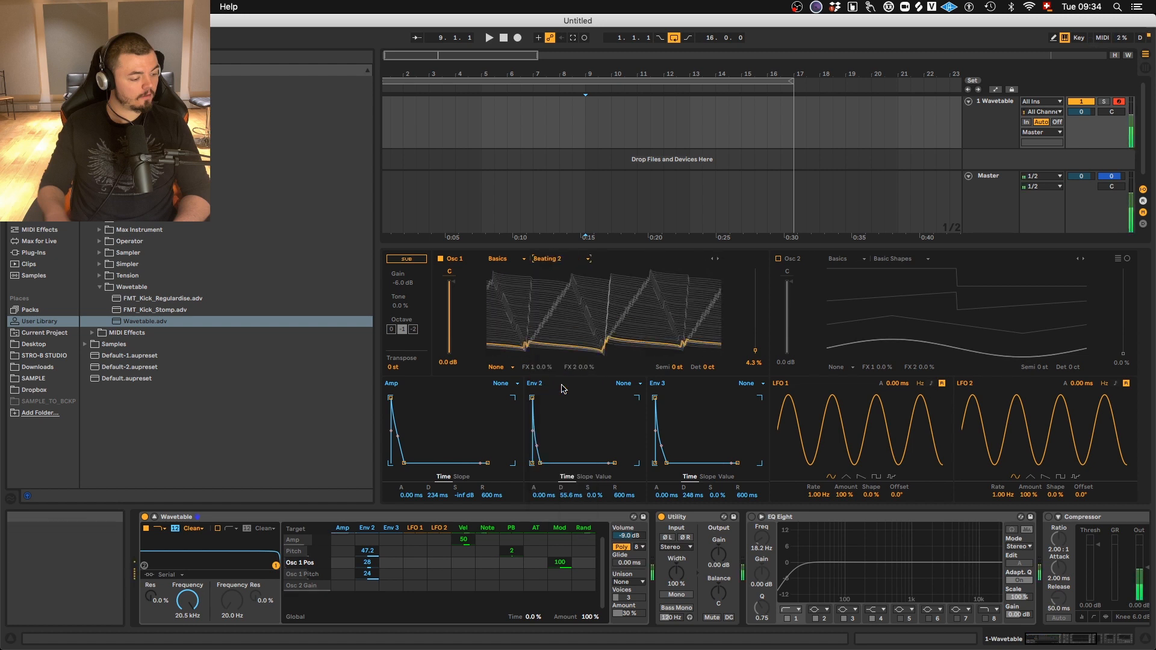
pyautogui.click(561, 259)
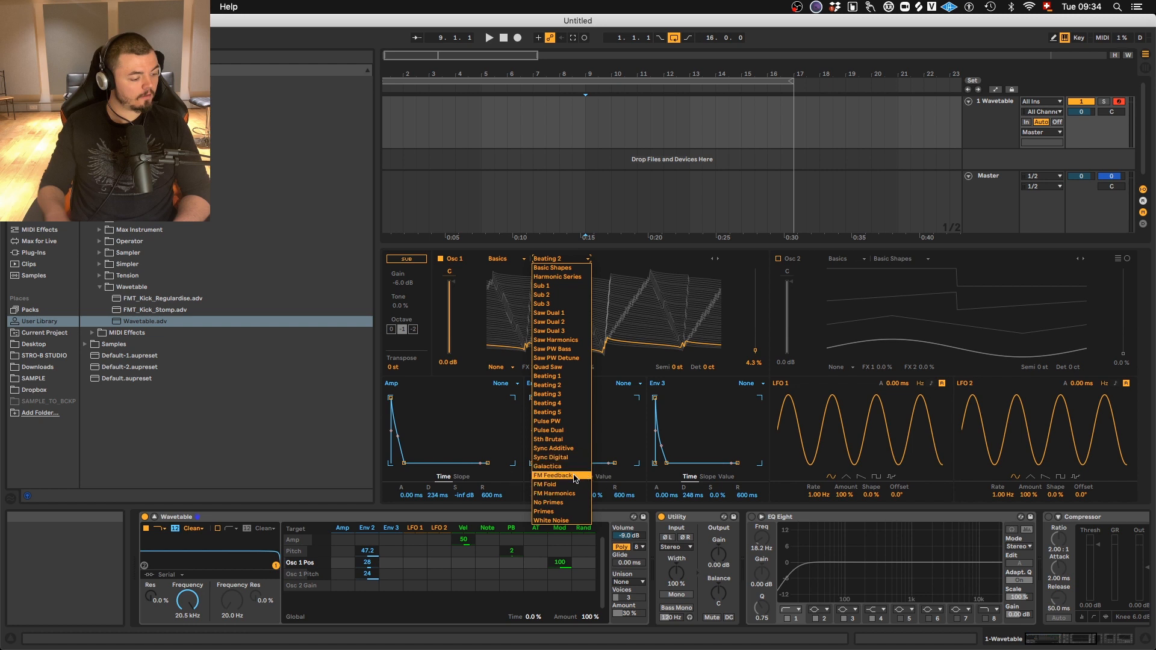
pyautogui.click(581, 261)
# Switch Osc 1 to the Collection wavetables and step through them from Aureolin to choose Squash
pyautogui.click(505, 259)
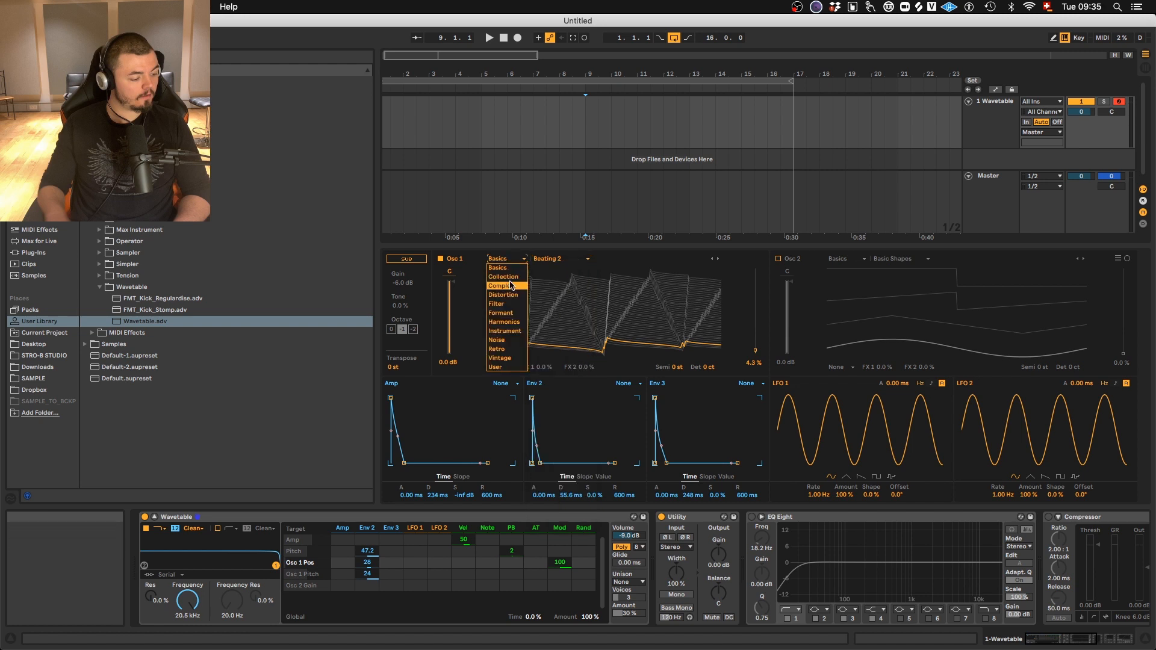
pyautogui.click(506, 276)
pyautogui.click(554, 259)
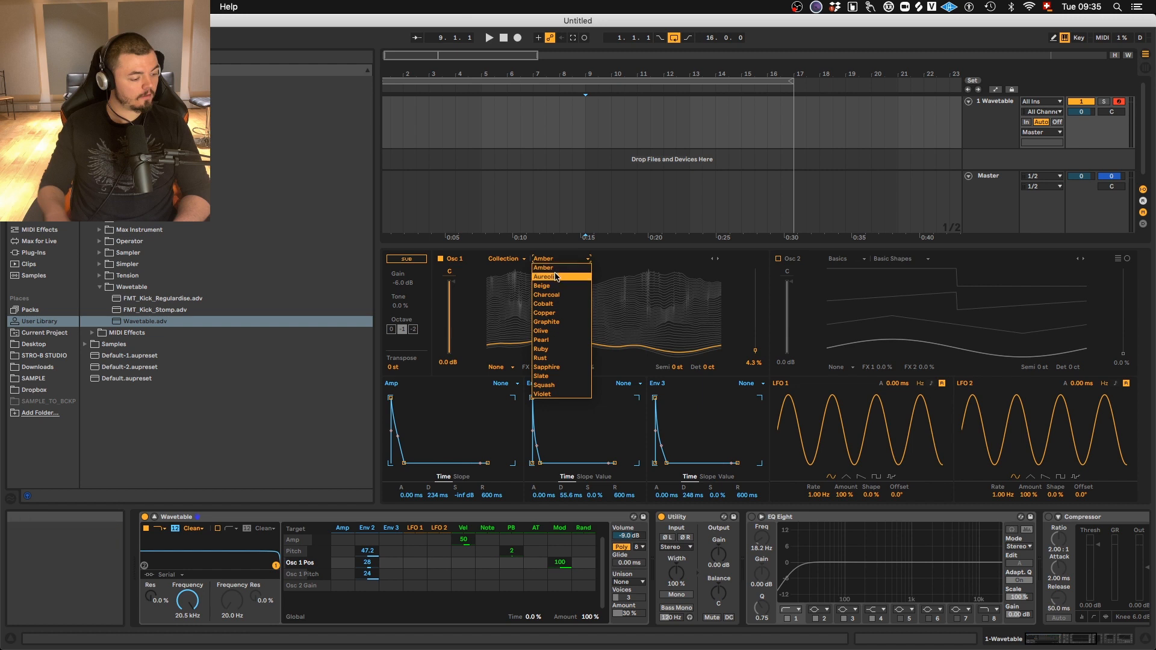
pyautogui.click(548, 276)
pyautogui.click(717, 259)
pyautogui.click(717, 259)
pyautogui.click(717, 259)
pyautogui.click(718, 259)
pyautogui.click(718, 258)
pyautogui.click(718, 259)
pyautogui.click(717, 259)
pyautogui.click(718, 259)
pyautogui.click(718, 259)
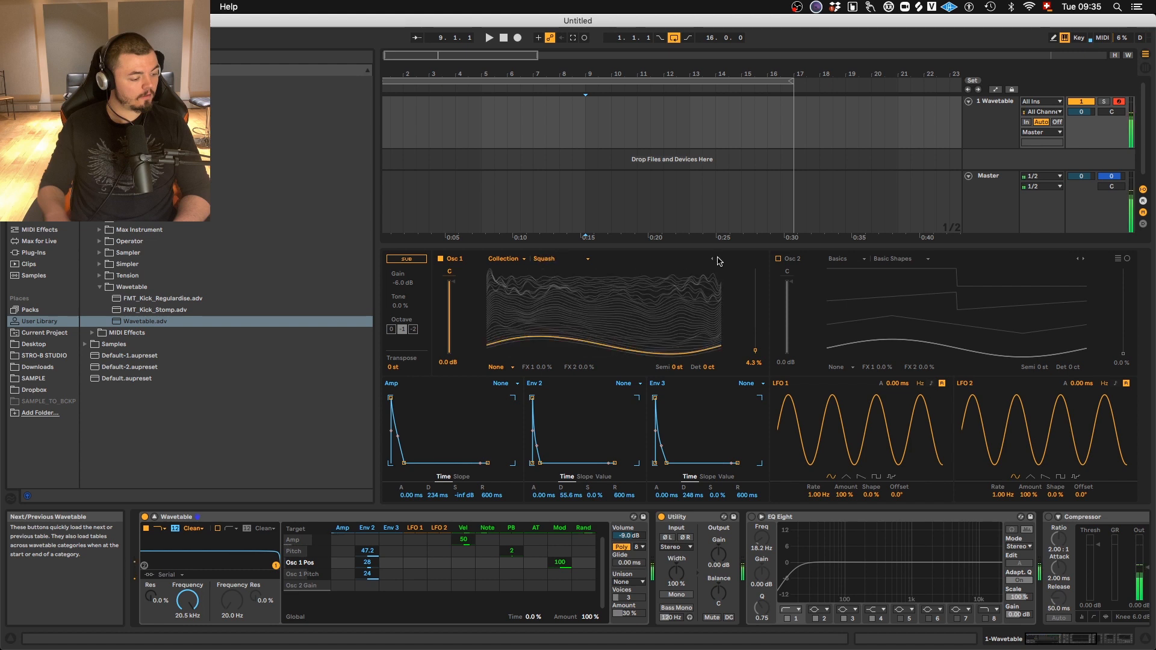
pyautogui.click(718, 259)
pyautogui.click(712, 259)
# Set the Osc 1 wave position to 8.5% and the Env 2 modulation of Osc 1 Pos to 16
pyautogui.moveTo(756, 351)
pyautogui.mouseDown()
pyautogui.moveTo(757, 331)
pyautogui.moveTo(755, 349)
pyautogui.mouseUp()
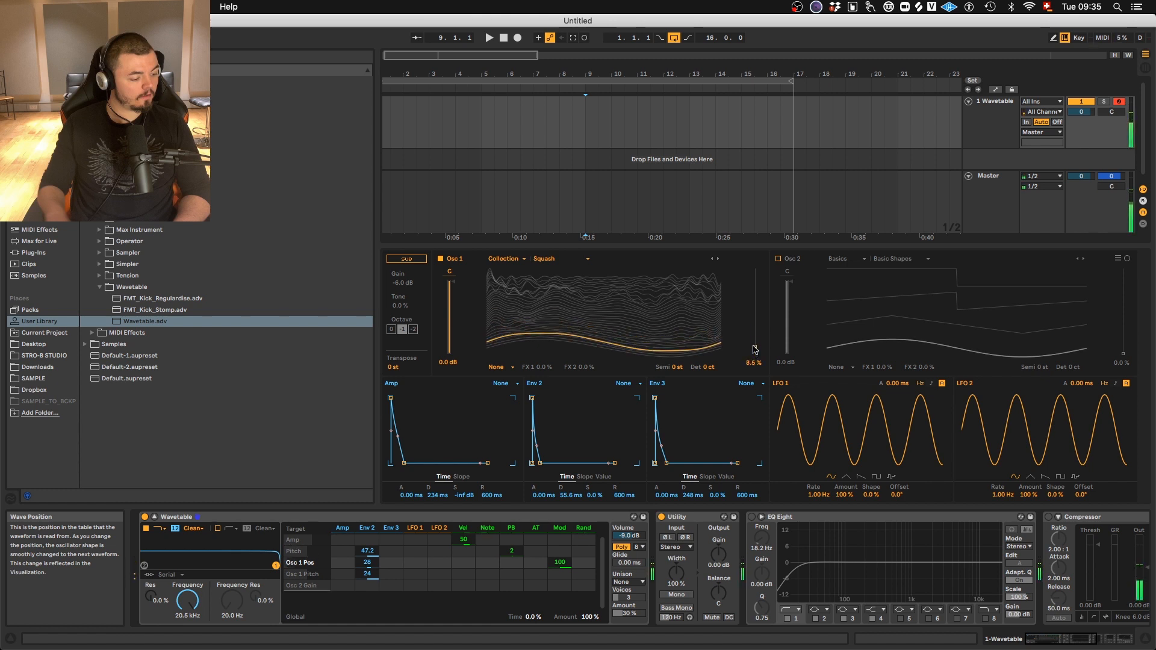
pyautogui.moveTo(370, 564); pyautogui.dragTo(411, 471)
pyautogui.moveTo(387, 520); pyautogui.dragTo(371, 567)
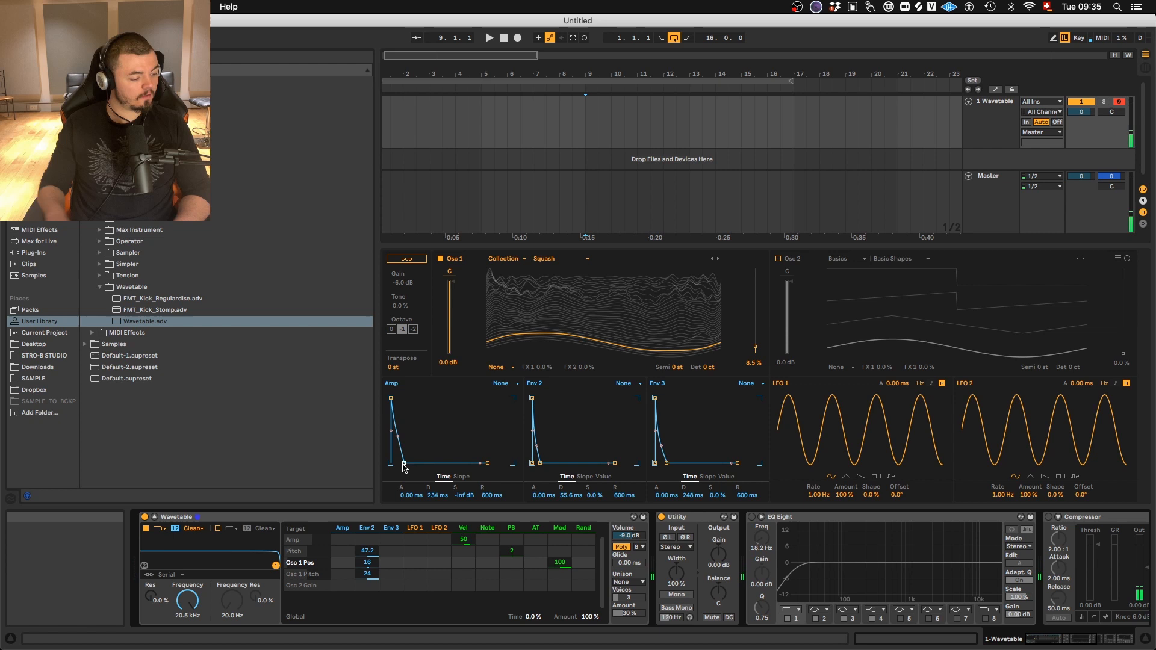
# Shorten the Amp envelope decay to 160 ms and lower the Env 2 modulation of Osc 1 Pitch to 10.1
pyautogui.moveTo(403, 463); pyautogui.dragTo(401, 462)
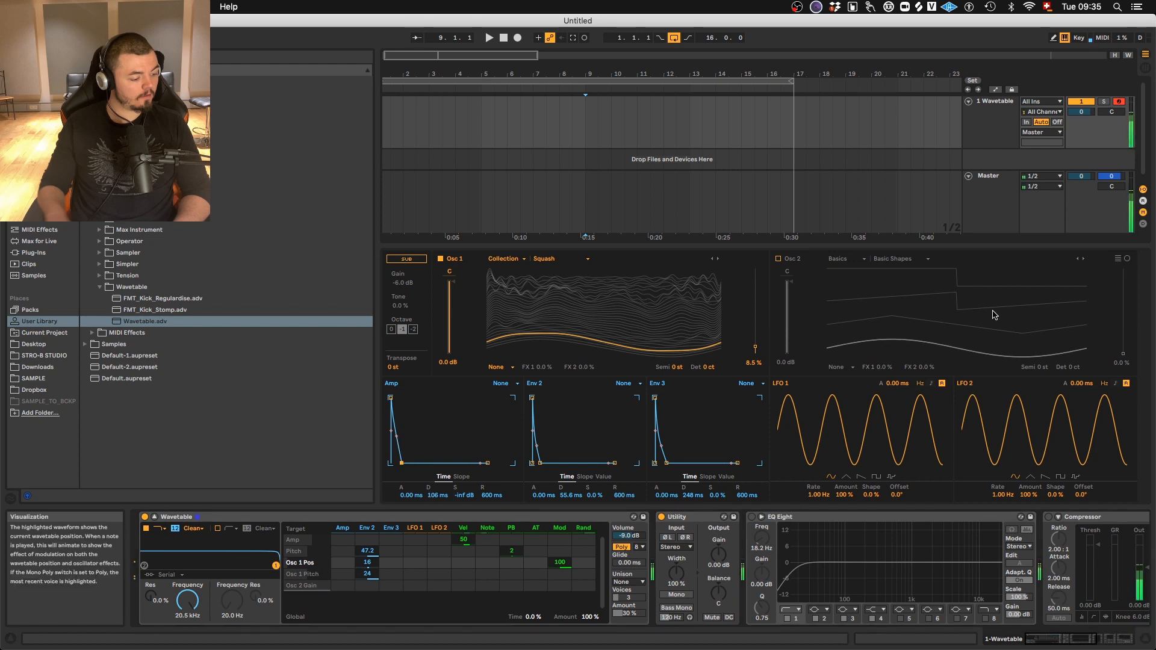
pyautogui.moveTo(400, 463); pyautogui.dragTo(404, 463)
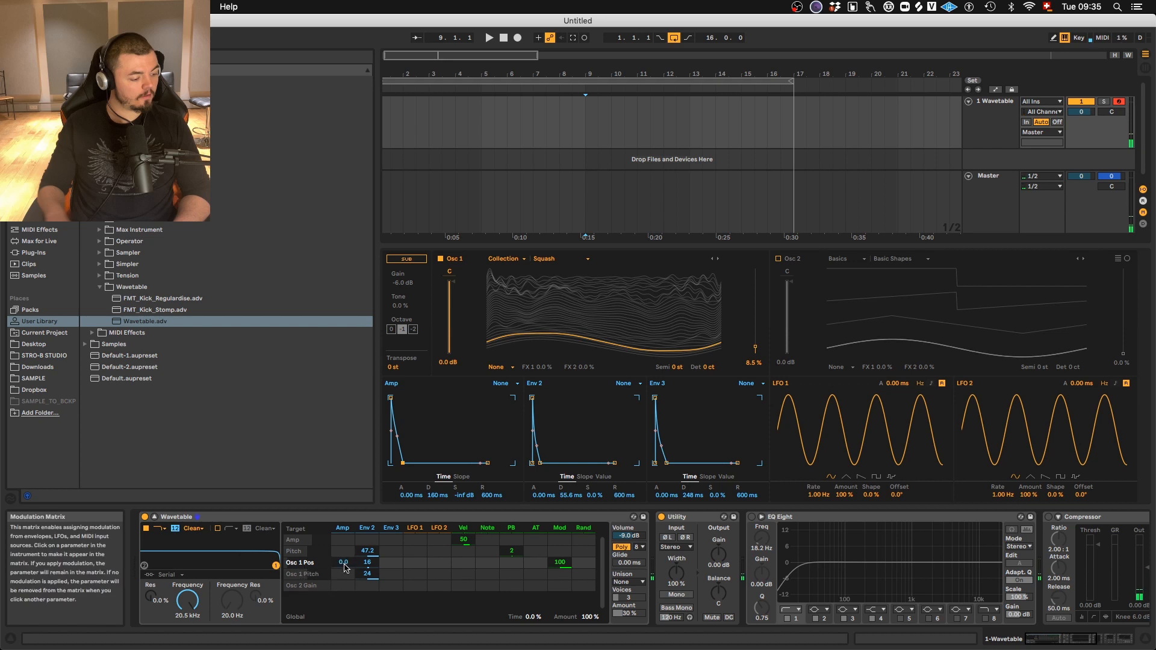
pyautogui.moveTo(368, 575); pyautogui.dragTo(360, 598)
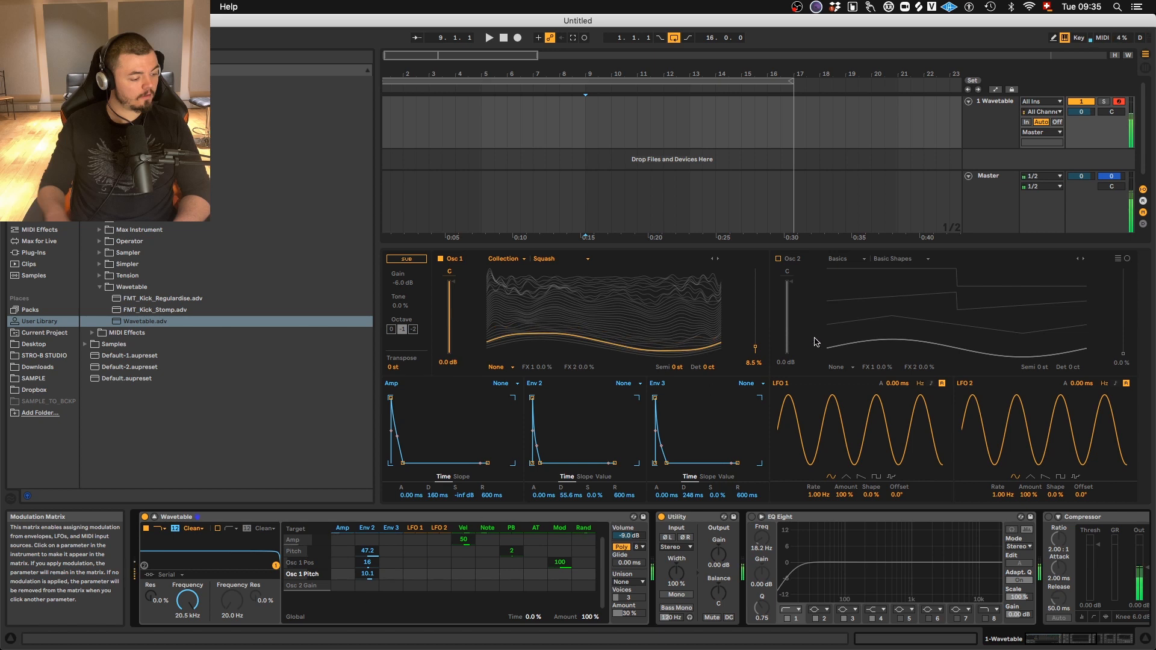
# Enable the sub oscillator at octave -1 with a gain of 0.0 dB and a tone of 23%
pyautogui.click(406, 259)
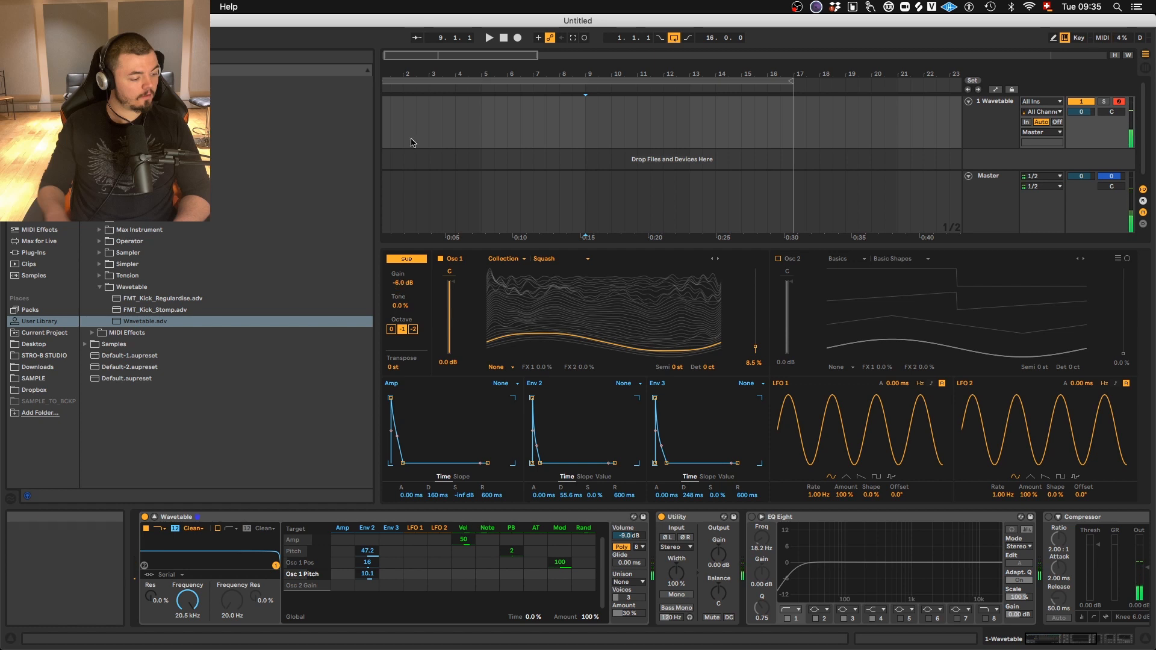
pyautogui.moveTo(396, 286); pyautogui.dragTo(430, 121)
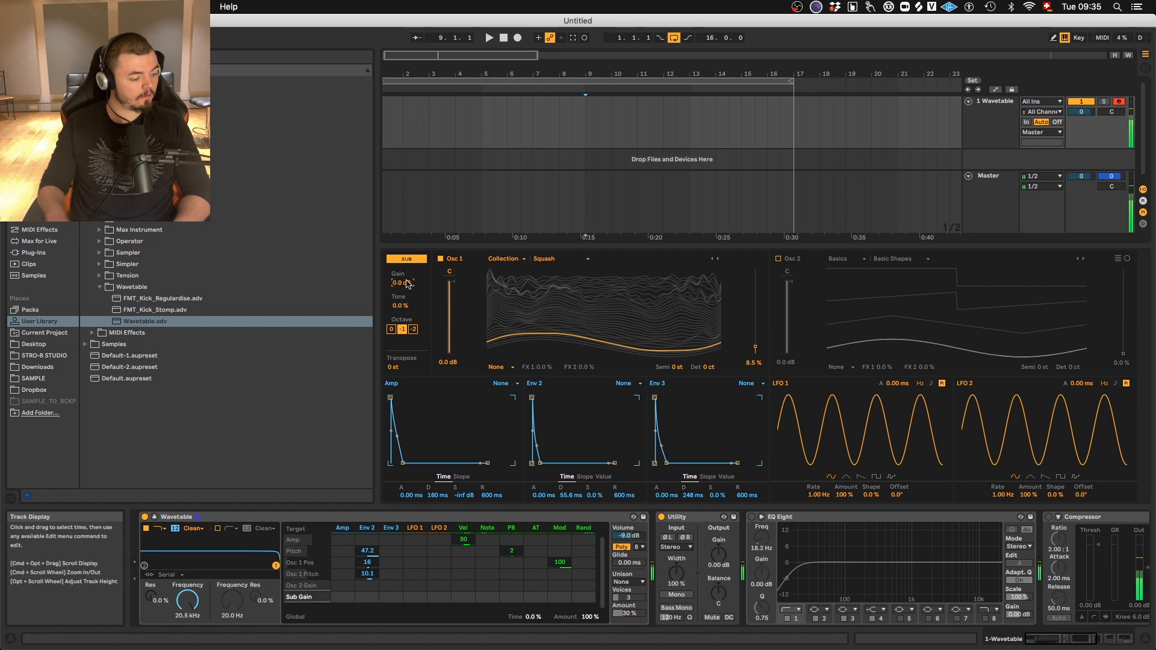
pyautogui.click(402, 305)
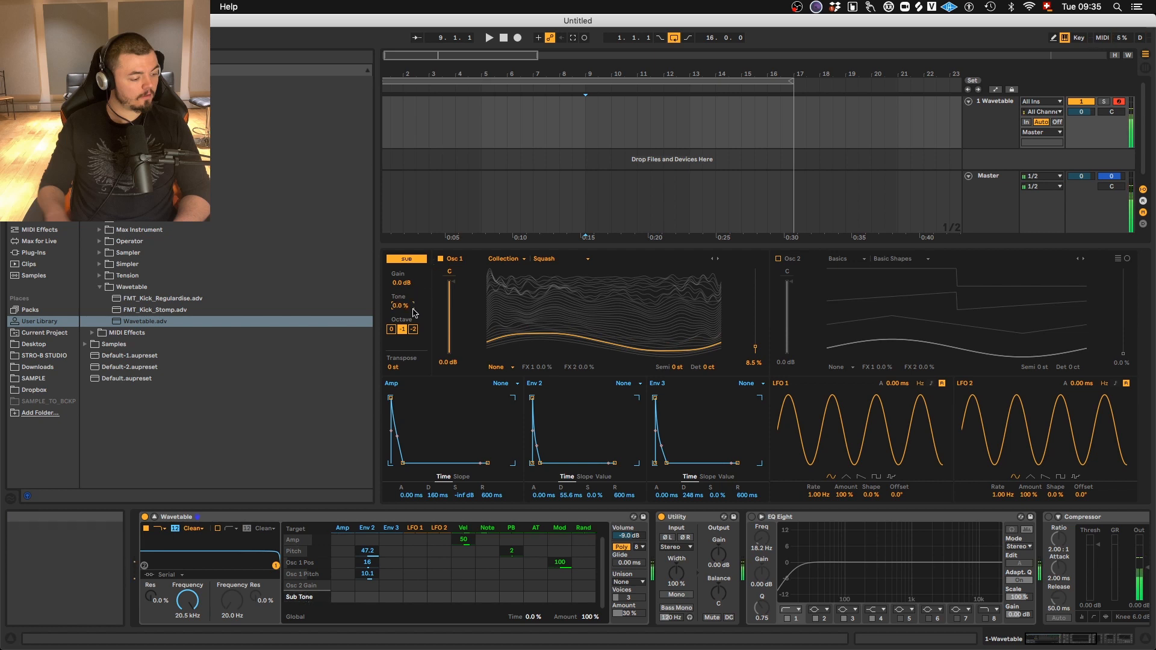
pyautogui.click(413, 329)
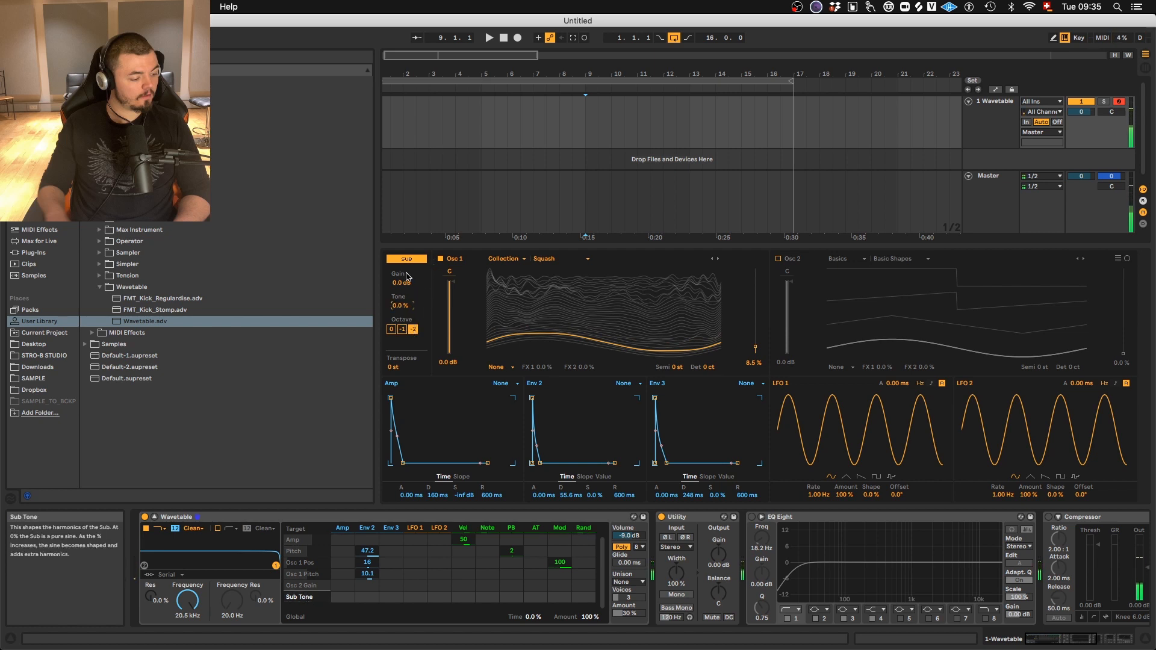
pyautogui.moveTo(401, 306); pyautogui.dragTo(407, 274)
pyautogui.click(401, 330)
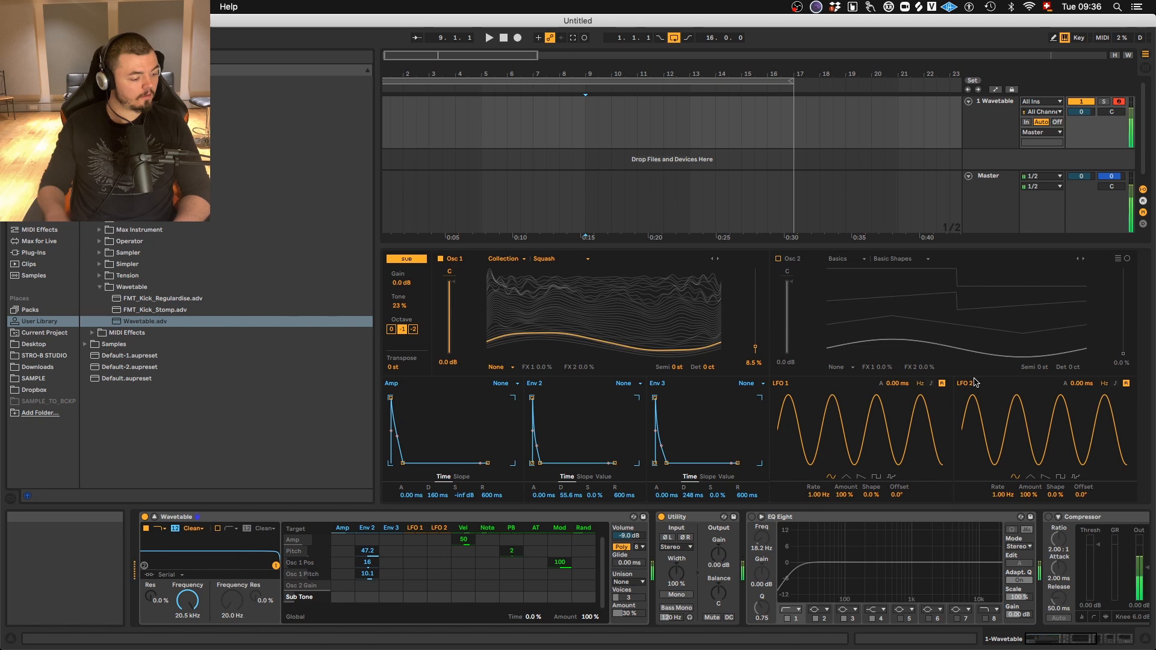
# Lower the Osc 1 wave position to 1.4% and the Env 2 modulation of Pitch to 39
pyautogui.moveTo(403, 463); pyautogui.dragTo(405, 463)
pyautogui.moveTo(755, 348); pyautogui.dragTo(754, 355)
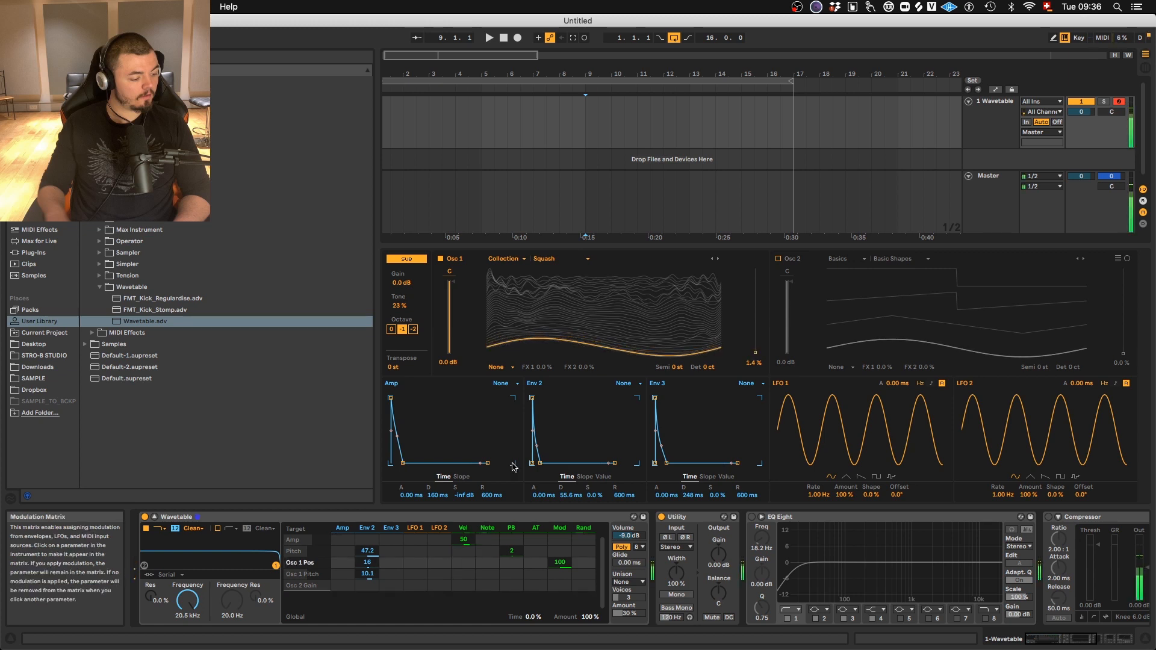
pyautogui.moveTo(540, 463); pyautogui.dragTo(537, 463)
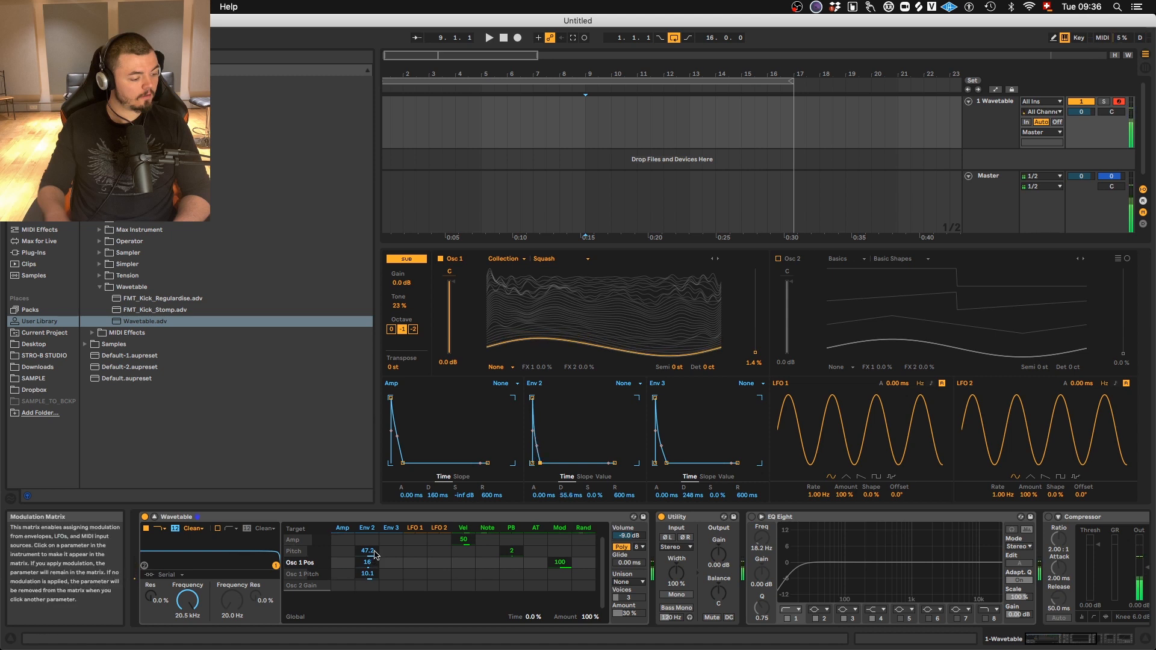
pyautogui.moveTo(371, 551)
pyautogui.mouseDown()
pyautogui.moveTo(370, 572)
pyautogui.moveTo(371, 559)
pyautogui.mouseUp()
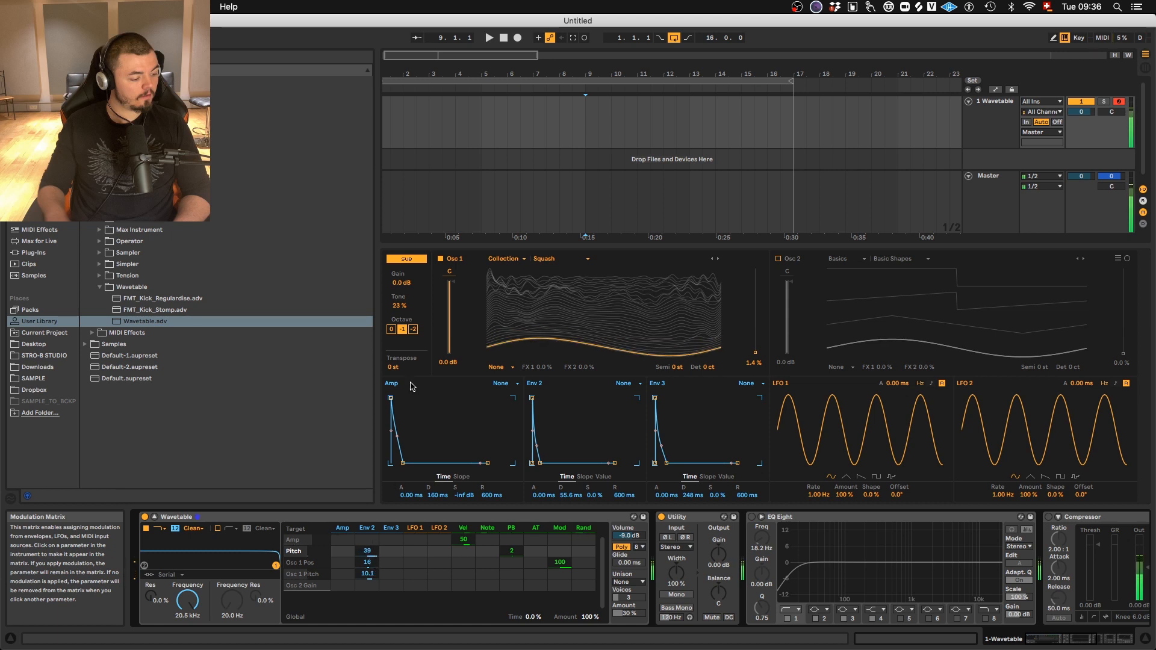
# Compare the kick with the sub off and at octave 0, then set the sub to octave -1 with 0.0% tone
pyautogui.click(407, 259)
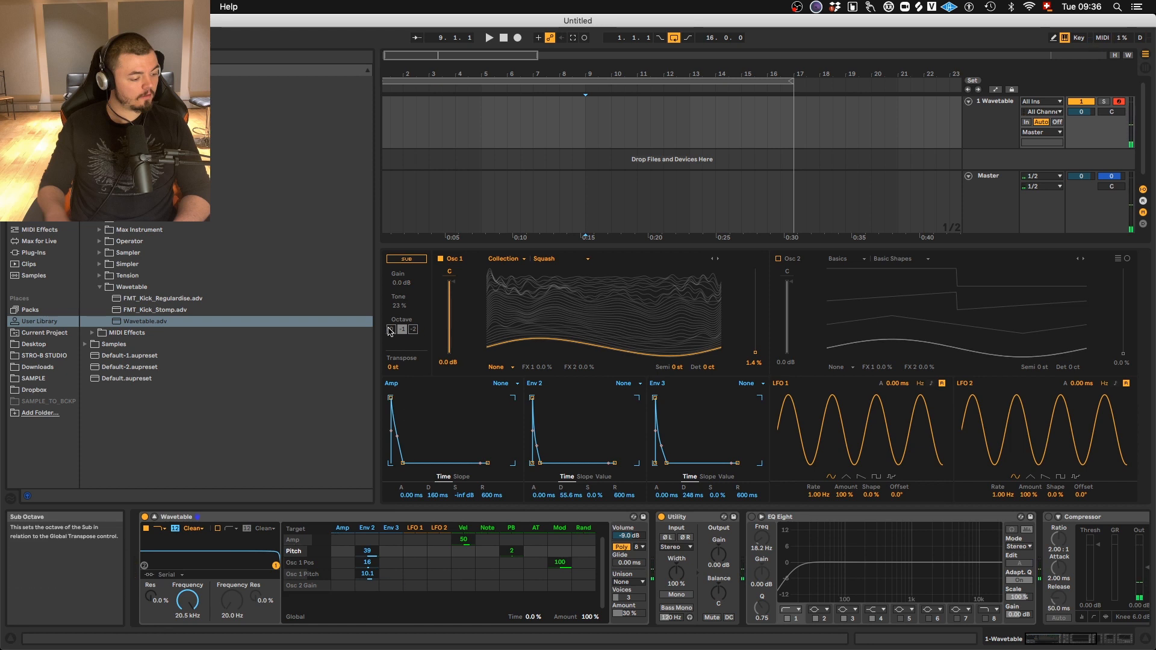
pyautogui.click(406, 258)
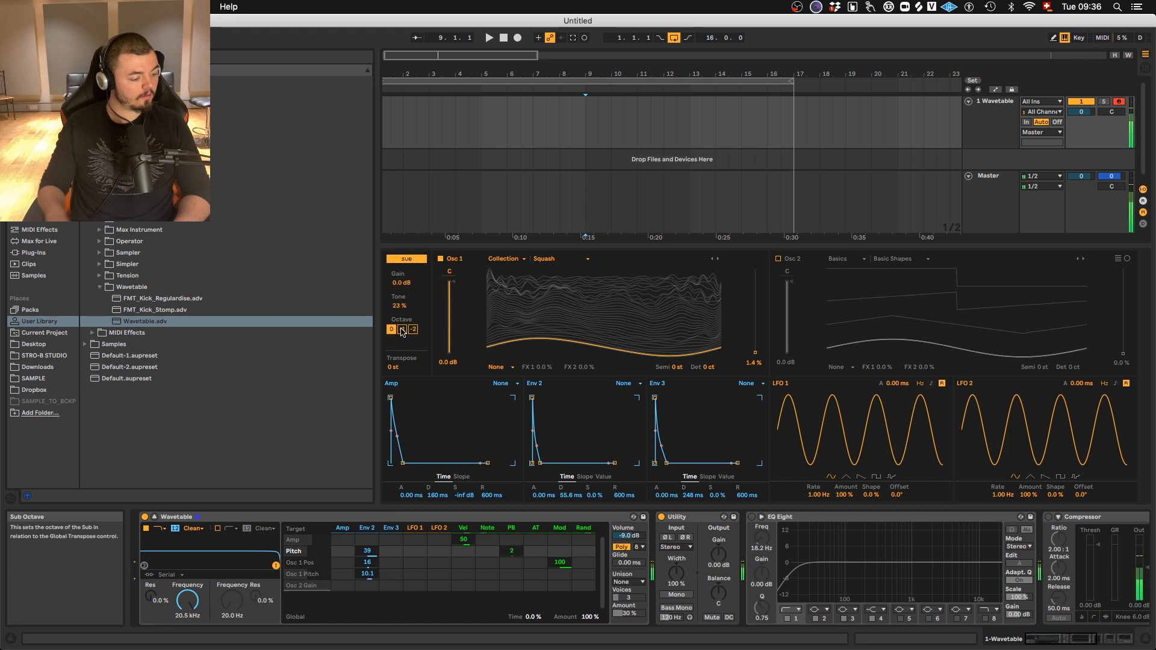
pyautogui.moveTo(401, 306); pyautogui.dragTo(372, 555)
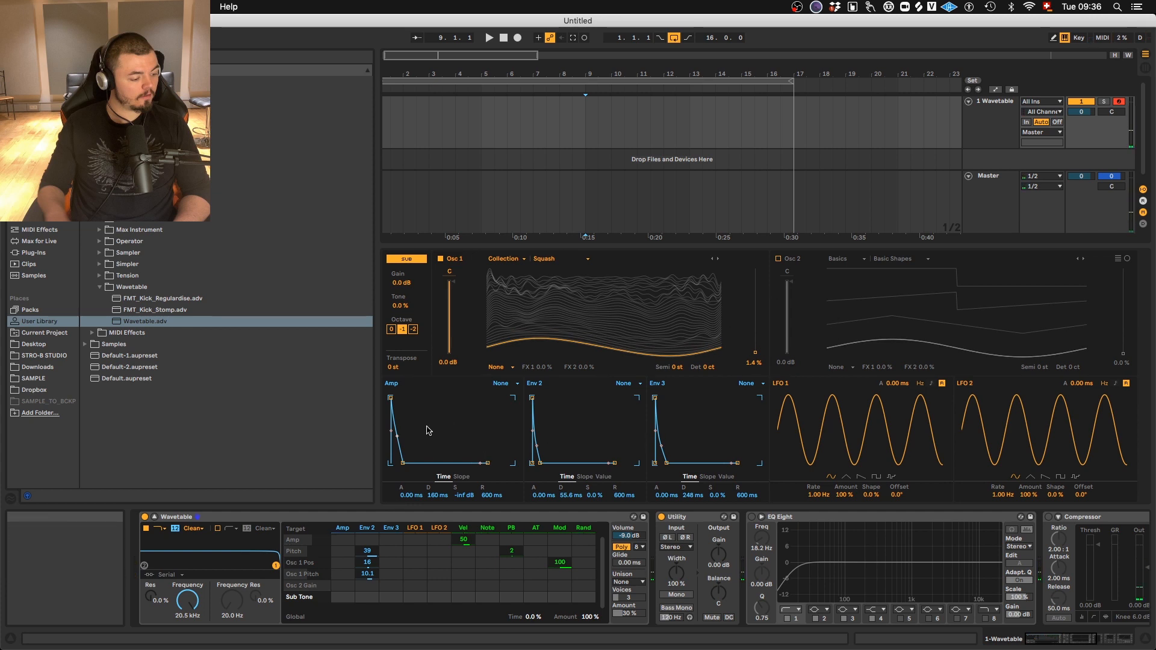
# Make the Amp envelope's decay curve fuller and raise the synth volume to -7.5 dB
pyautogui.moveTo(396, 436); pyautogui.dragTo(397, 426)
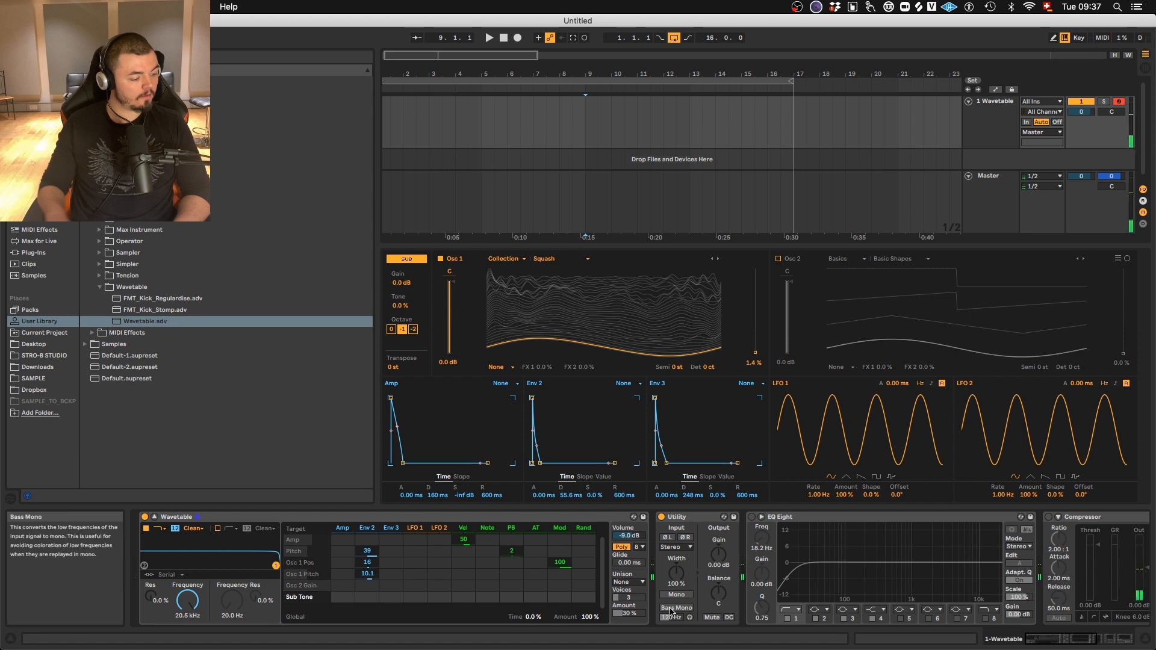
pyautogui.moveTo(637, 535); pyautogui.dragTo(639, 531)
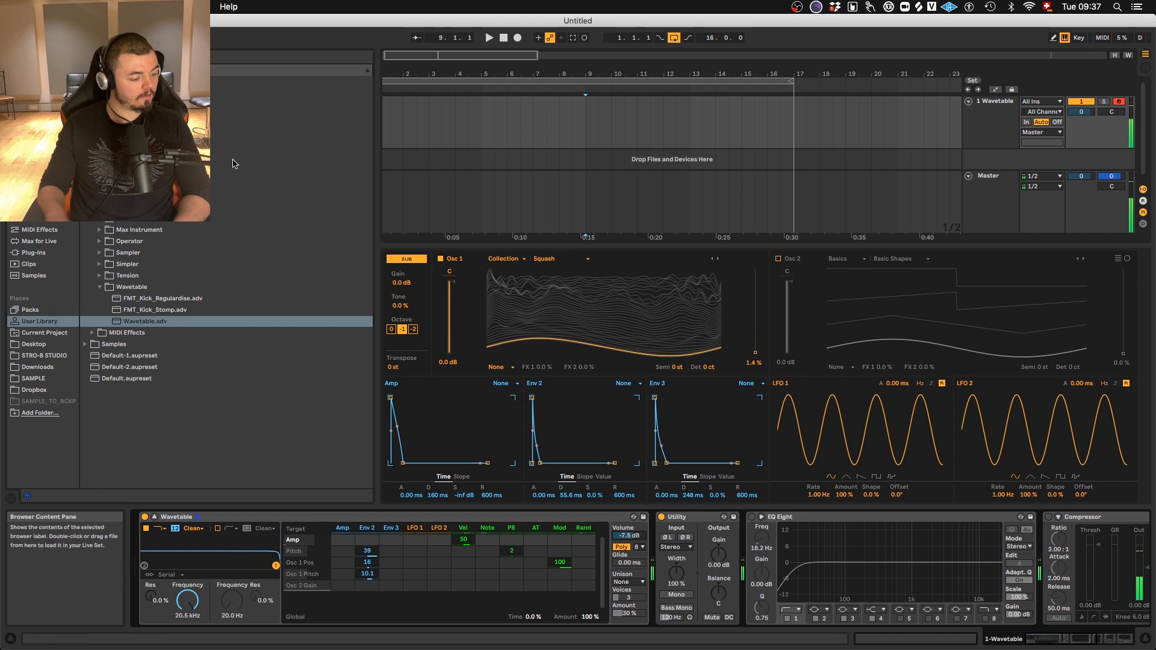
# Save the kick sound as a Wavetable preset named FMT_Kick_Shorty
pyautogui.click(643, 517)
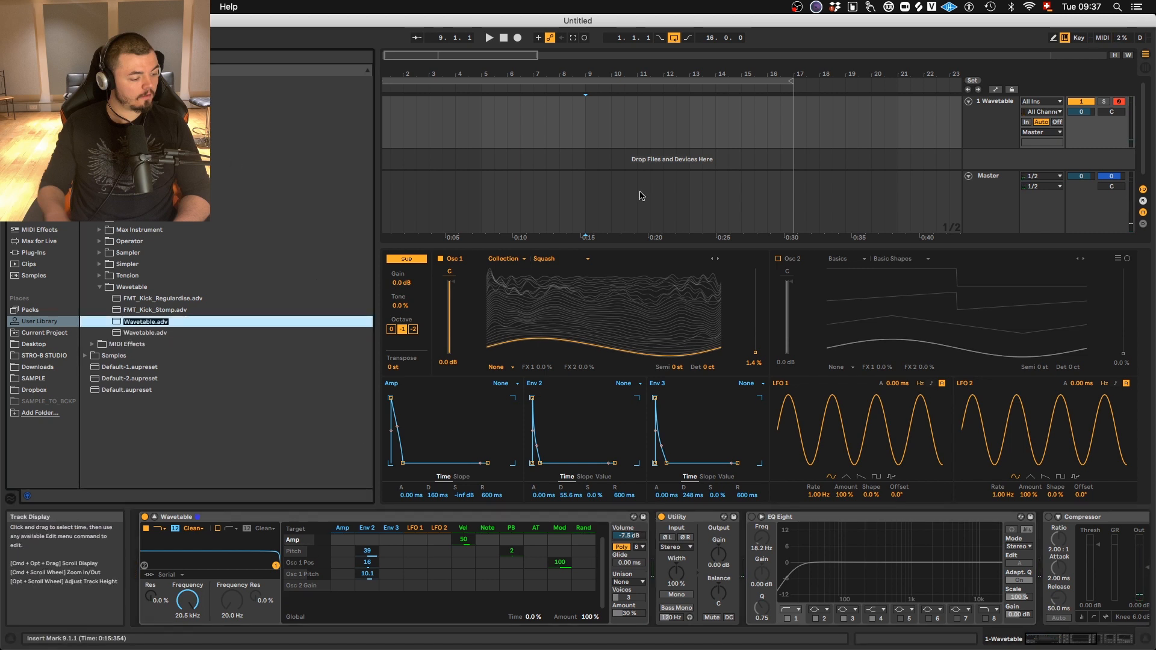
pyautogui.write('FMT_Kick_')
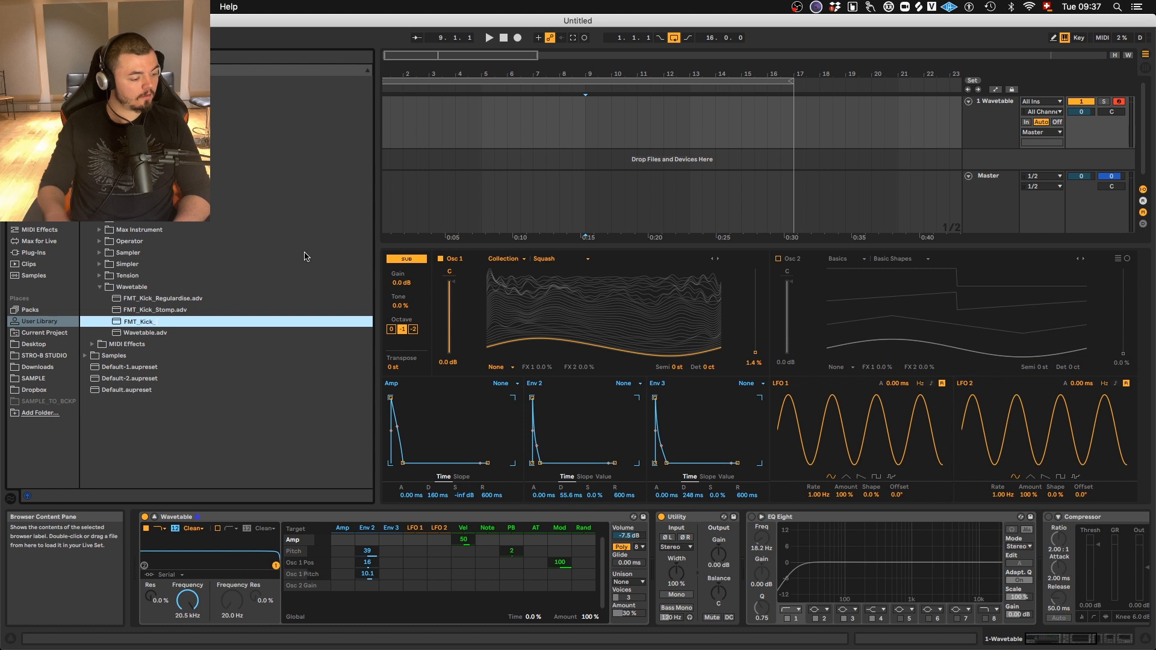
pyautogui.write('Shorty')
pyautogui.press('Return')
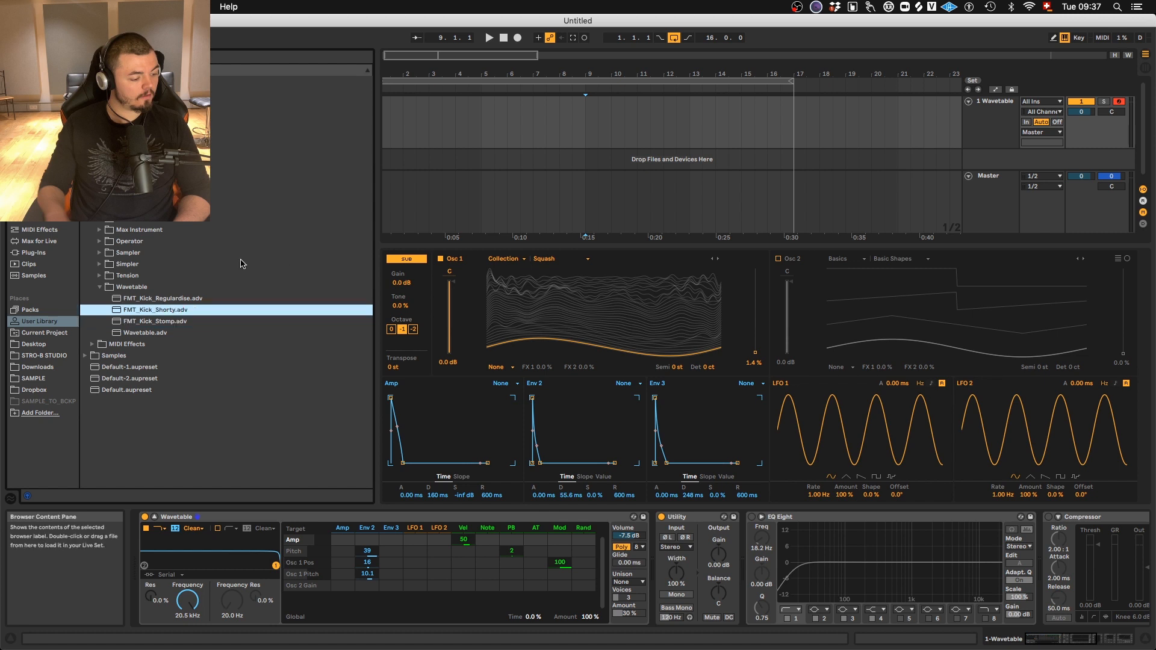
# Load and compare the saved FMT_Kick_Regulardise, FMT_Kick_Shorty and FMT_Kick_Stomp presets
pyautogui.doubleClick(176, 299)
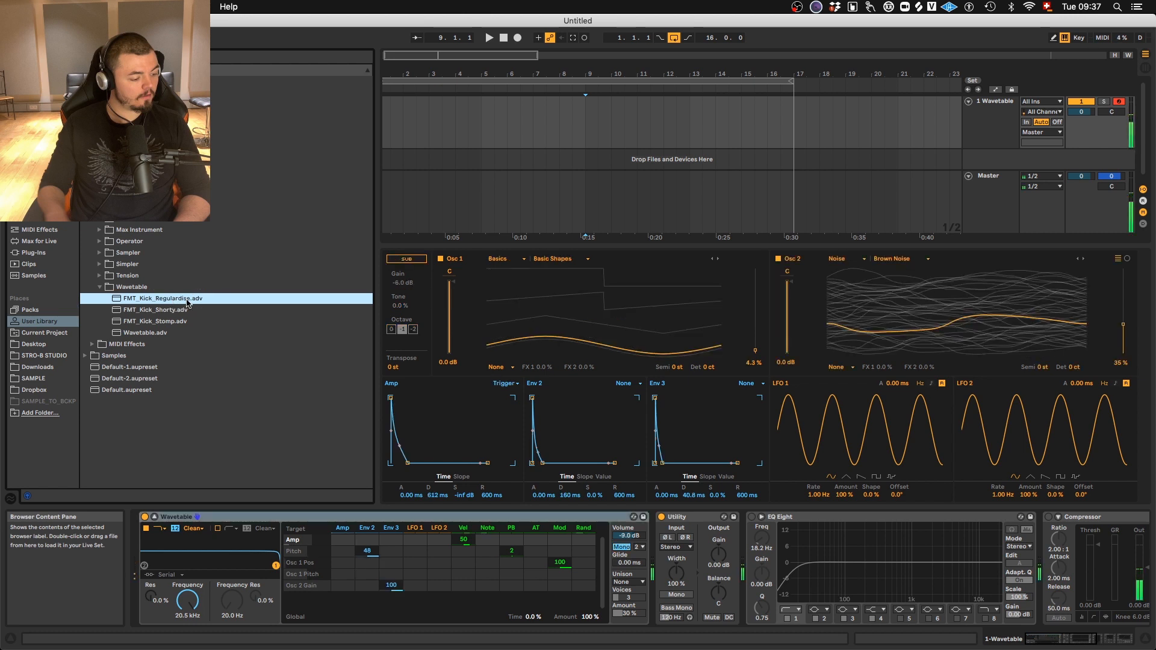
pyautogui.doubleClick(184, 309)
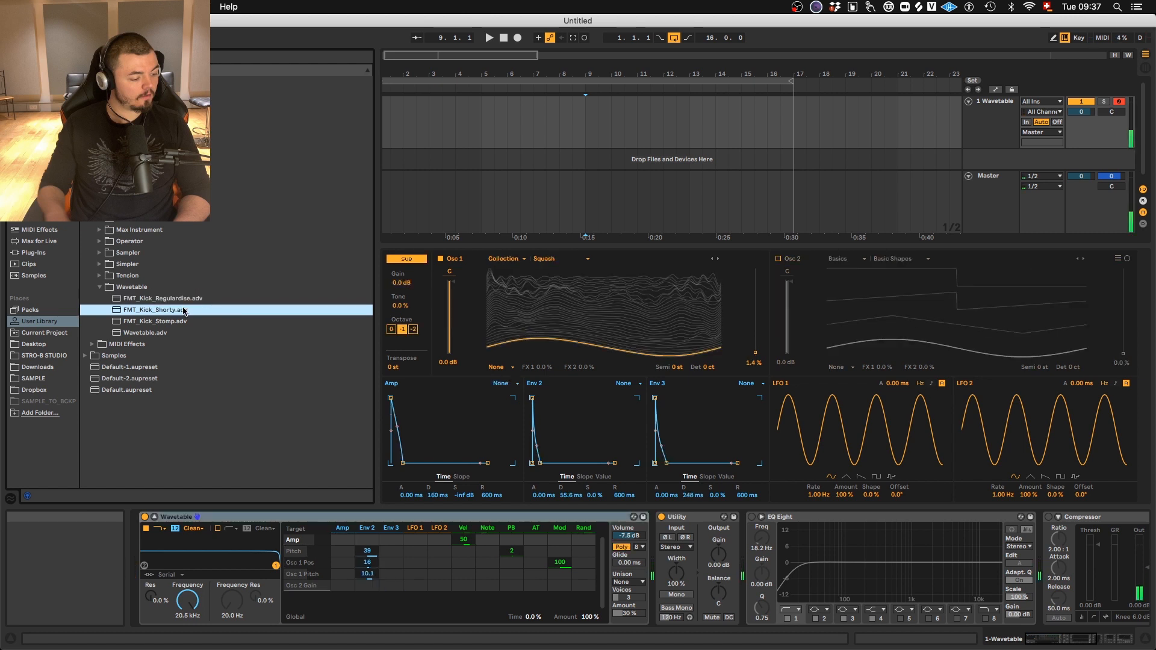
pyautogui.doubleClick(179, 322)
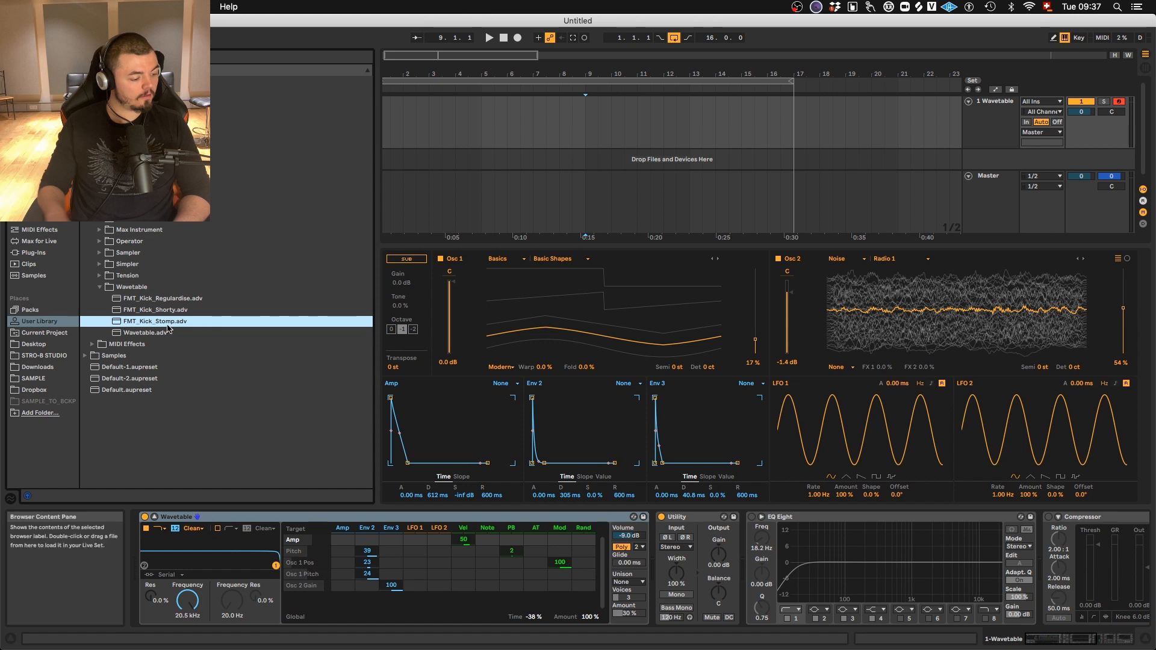
# Load the Wavetable.adv preset and give Amp and Env 2 zero attack and no sustain, with decays of 805 ms and 1.34 s
pyautogui.doubleClick(145, 332)
pyautogui.moveTo(410, 418); pyautogui.dragTo(412, 463)
pyautogui.moveTo(394, 399); pyautogui.dragTo(388, 399)
pyautogui.moveTo(534, 398); pyautogui.dragTo(550, 463)
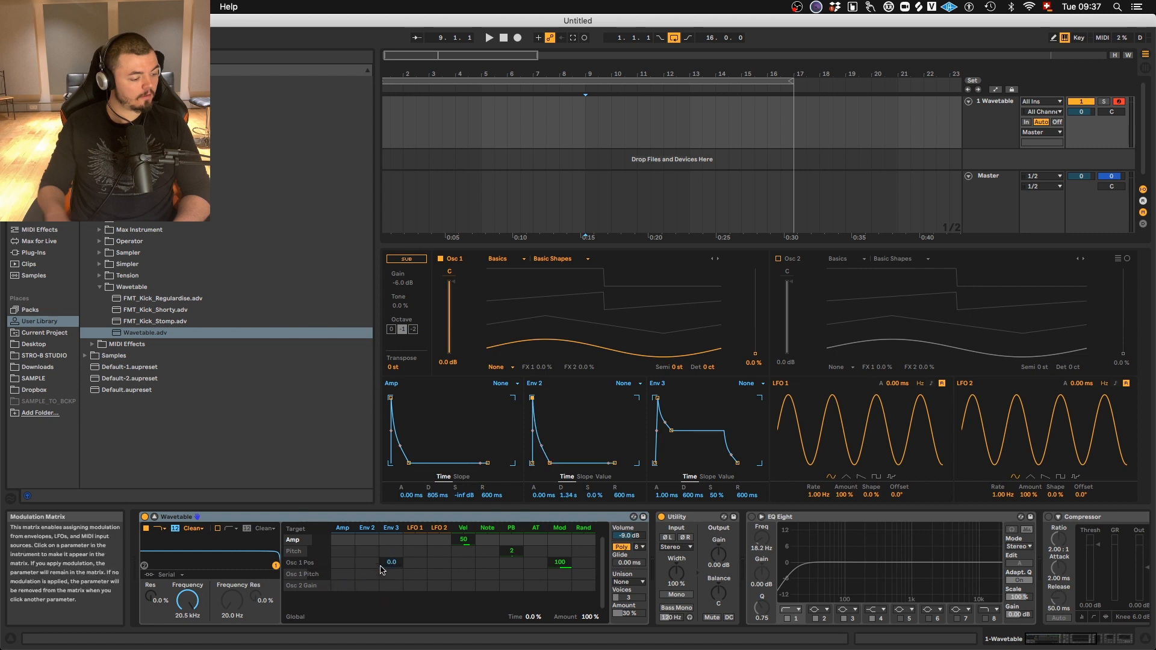
# Modulate Pitch with Env 2 by 37.5 and shorten the Env 2 decay to 97.4 ms
pyautogui.moveTo(367, 551); pyautogui.dragTo(363, 525)
pyautogui.moveTo(550, 463); pyautogui.dragTo(541, 463)
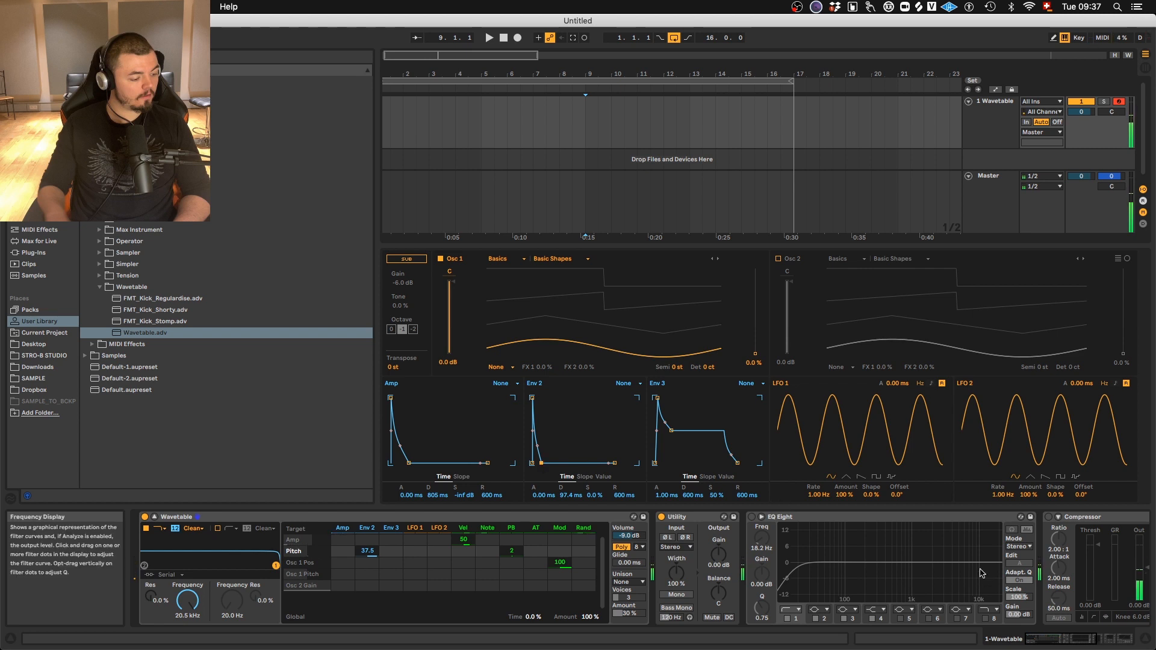
# Raise the synth volume to -7.5 dB and set Filter 1 to a high-pass at 34.3 Hz with 39% resonance
pyautogui.click(621, 547)
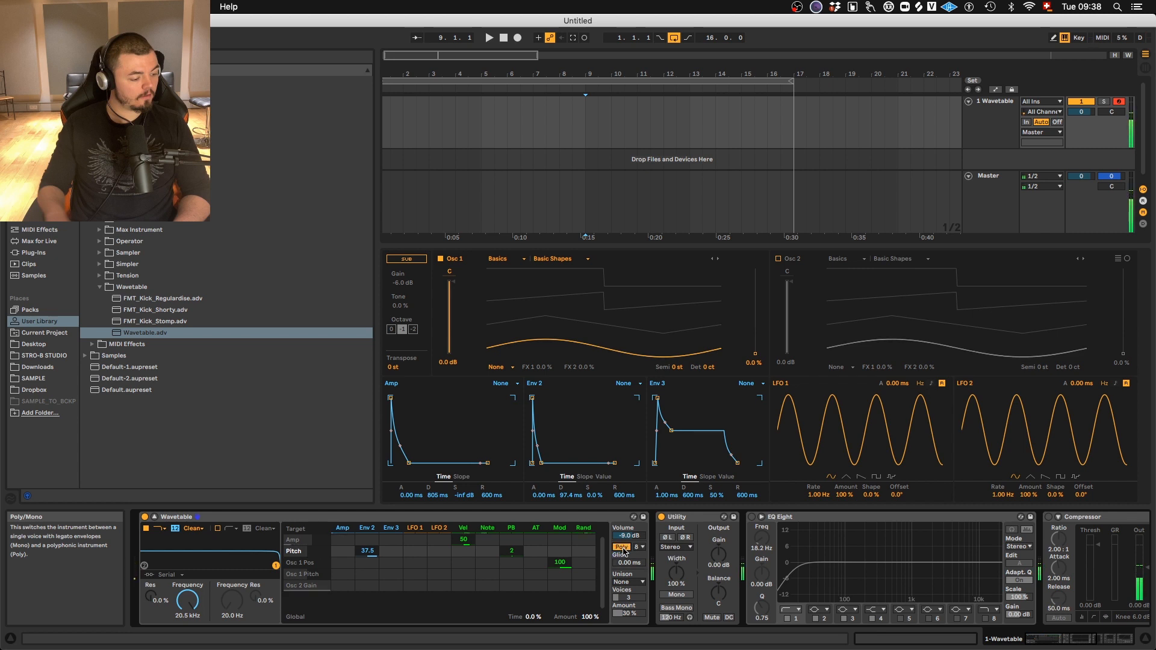
pyautogui.moveTo(636, 536); pyautogui.dragTo(637, 538)
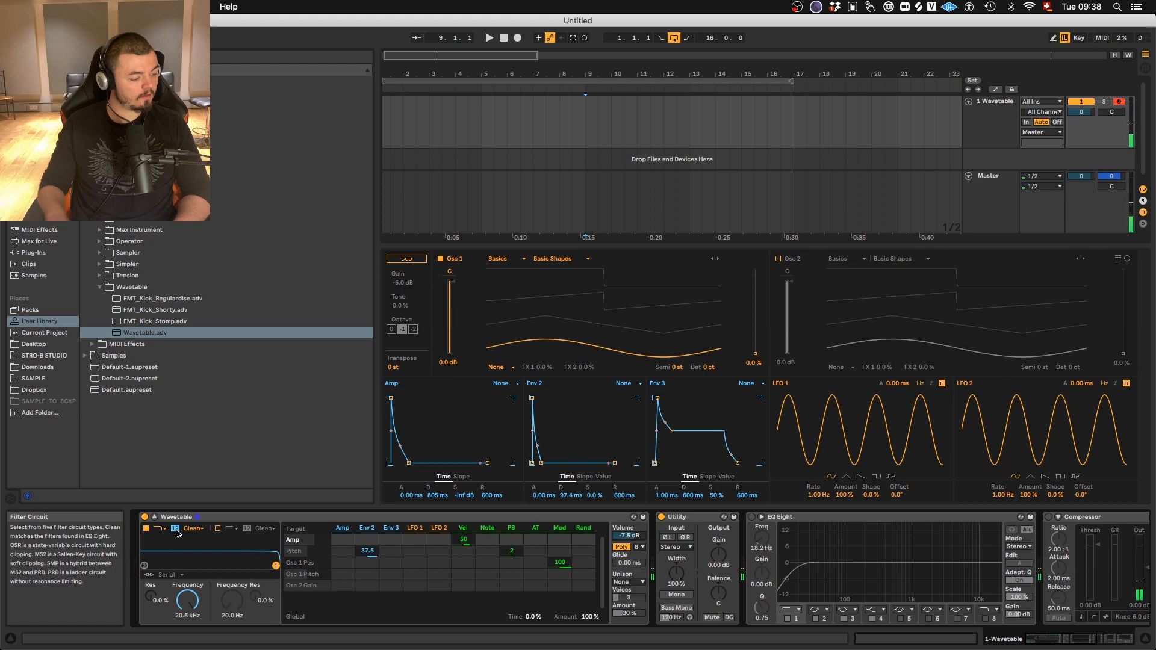
pyautogui.moveTo(275, 566); pyautogui.dragTo(155, 557)
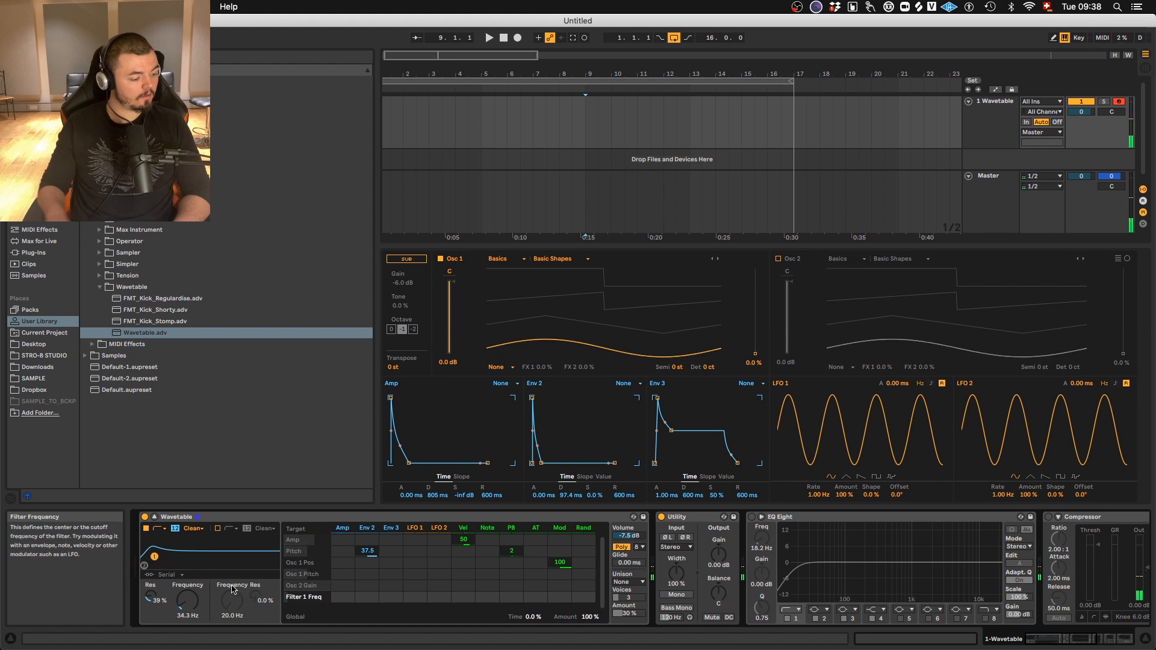
# Switch Filter 1 to the MS2 circuit with 9.38 dB drive and lower the synth volume to -11 dB
pyautogui.click(268, 529)
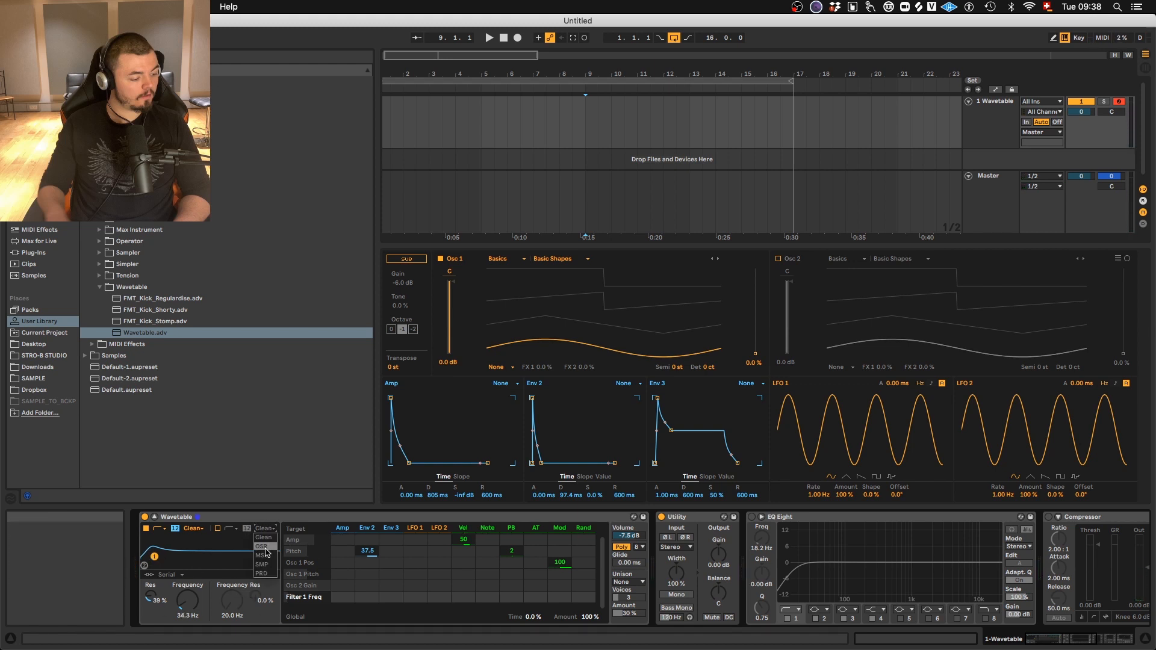
pyautogui.click(189, 529)
pyautogui.click(194, 555)
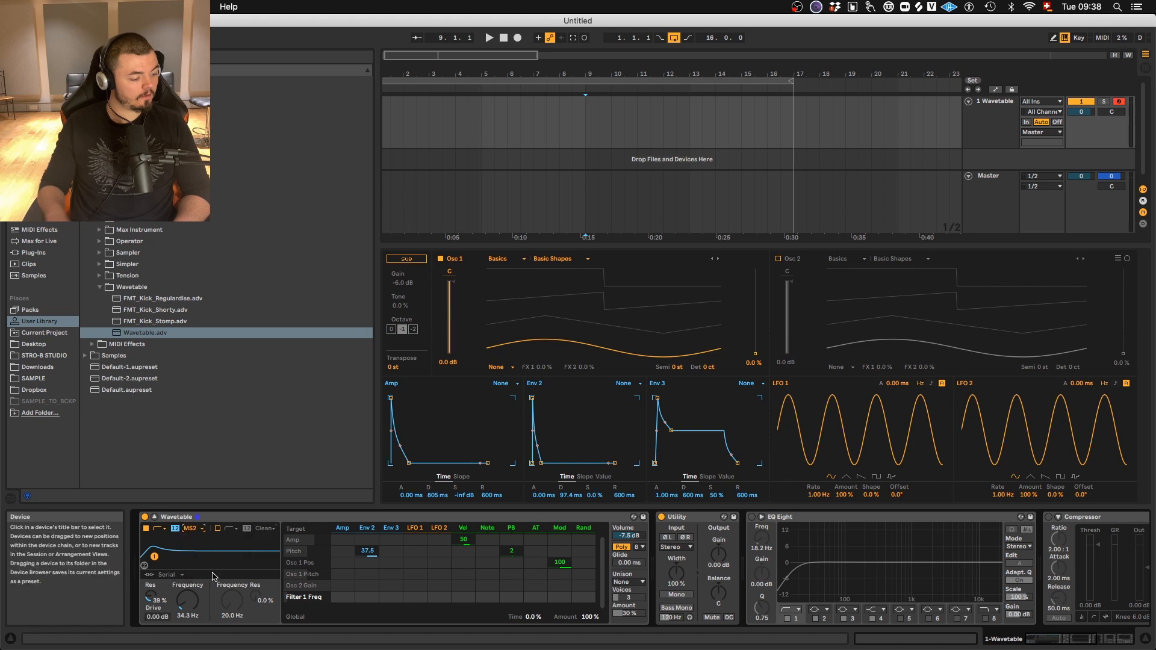
pyautogui.moveTo(157, 616); pyautogui.dragTo(160, 562)
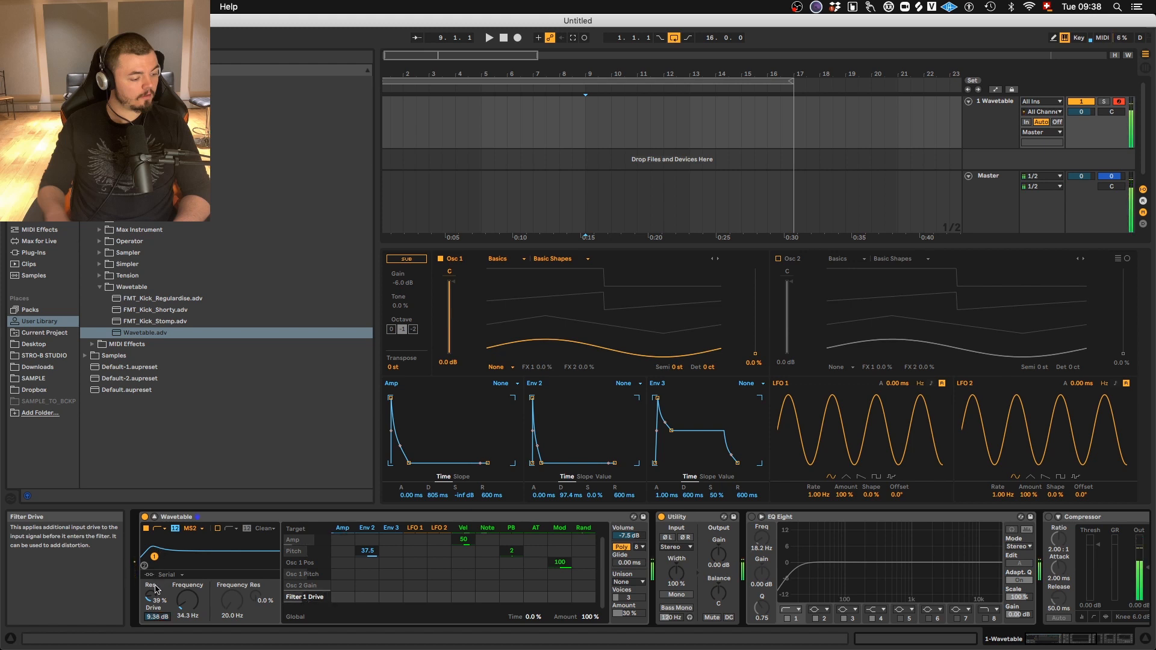
pyautogui.moveTo(629, 535); pyautogui.dragTo(630, 548)
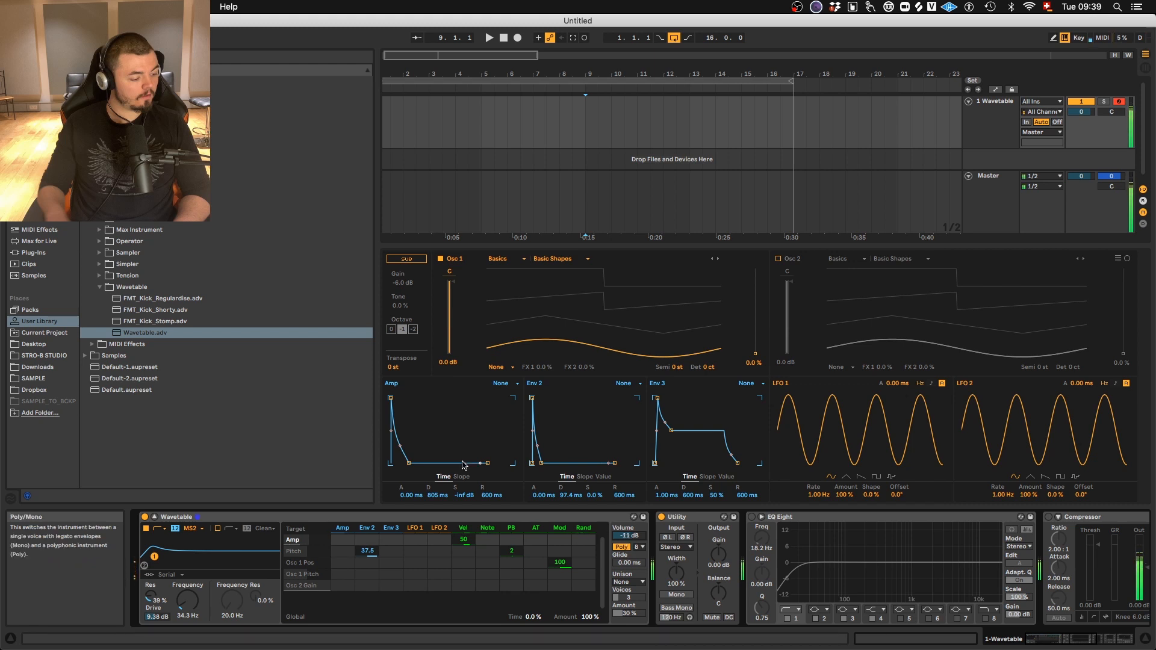
# Shorten the Amp decay to 389 ms and save the sound as the preset FMT_Kick_909ish
pyautogui.moveTo(408, 463); pyautogui.dragTo(406, 463)
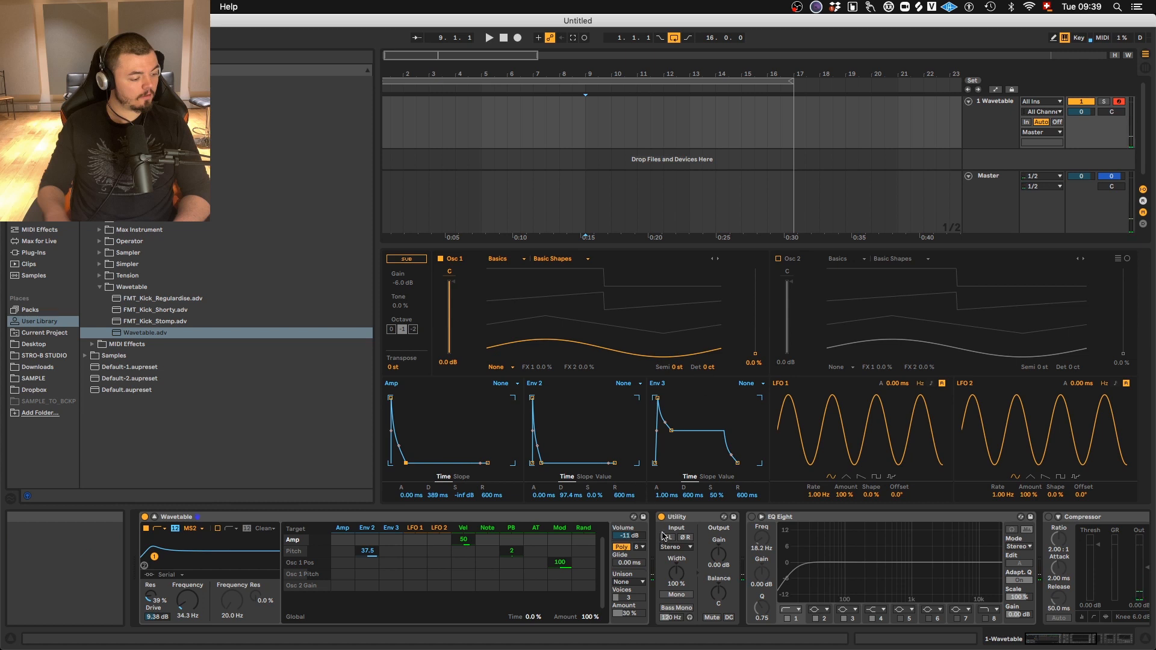
pyautogui.click(643, 516)
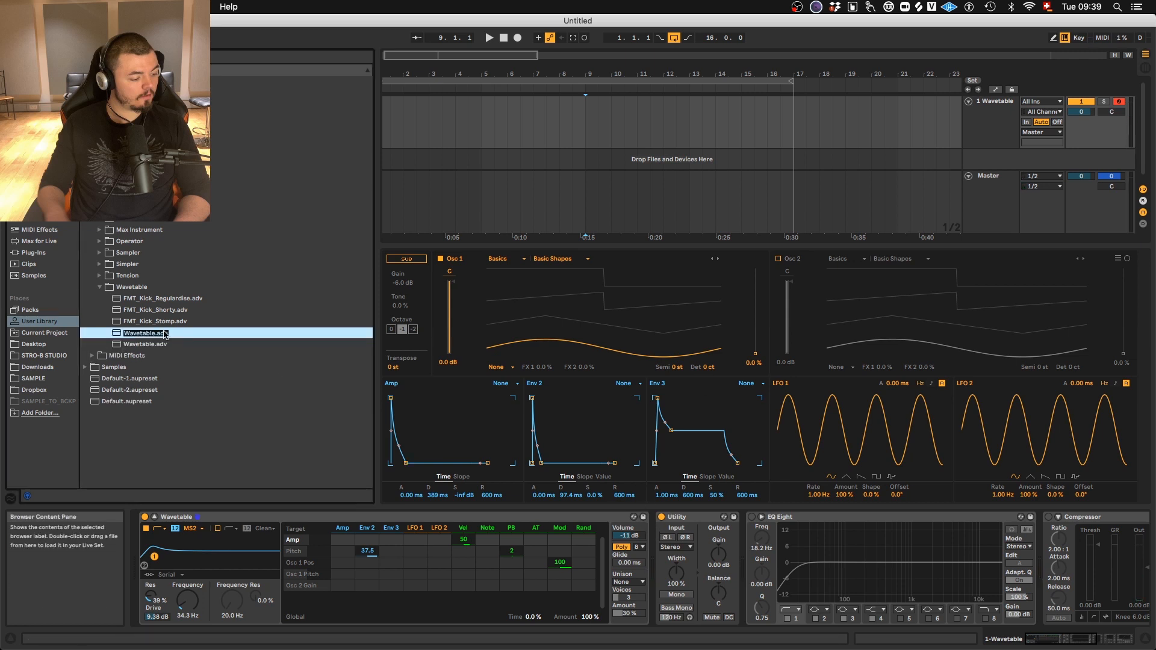
pyautogui.write('F')
pyautogui.write('MT_Kick_909ish')
pyautogui.press('Return')
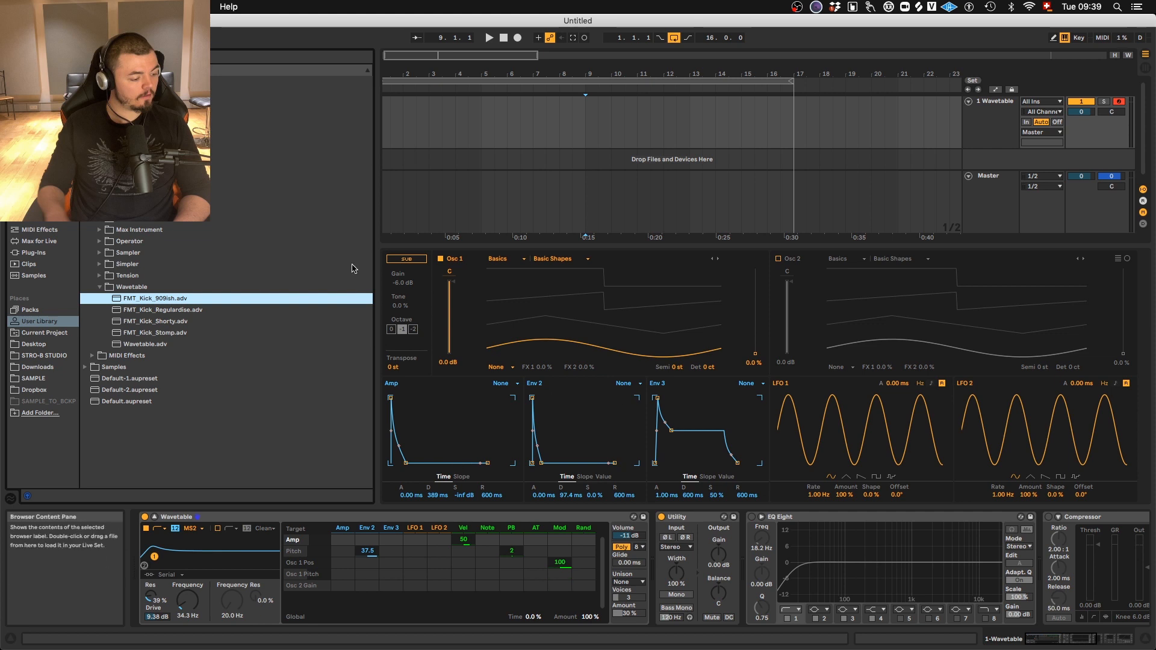
# Load the Wavetable.adv preset and switch Osc 1 to the White Noise wavetable from the Basics category
pyautogui.doubleClick(140, 347)
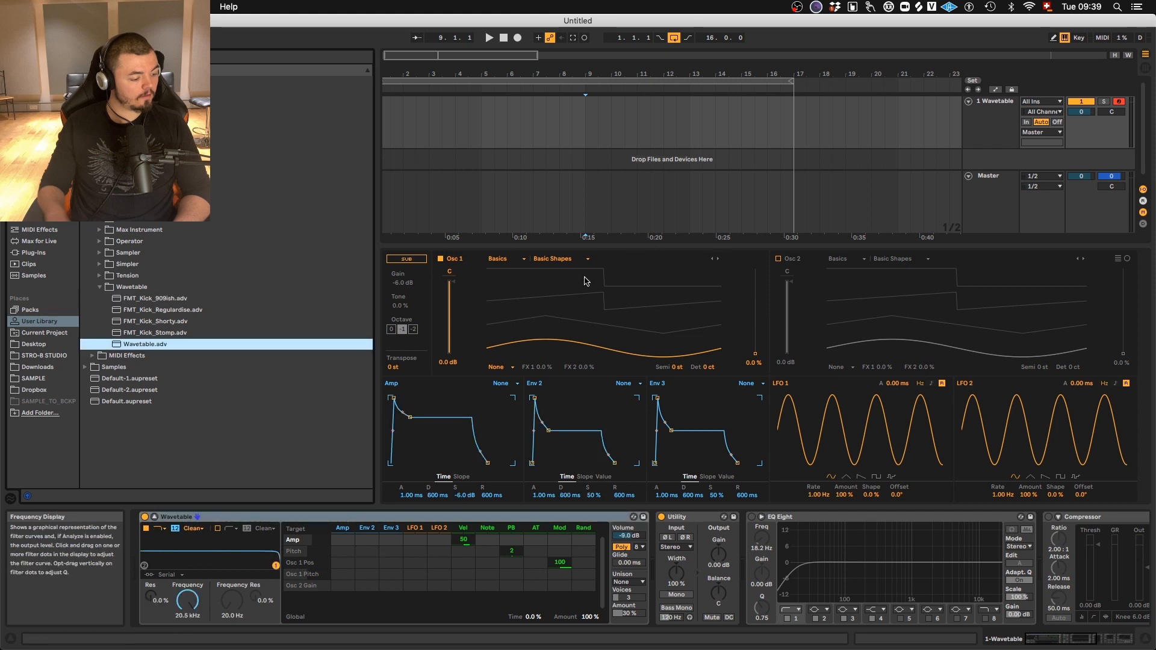
pyautogui.click(552, 259)
pyautogui.click(499, 258)
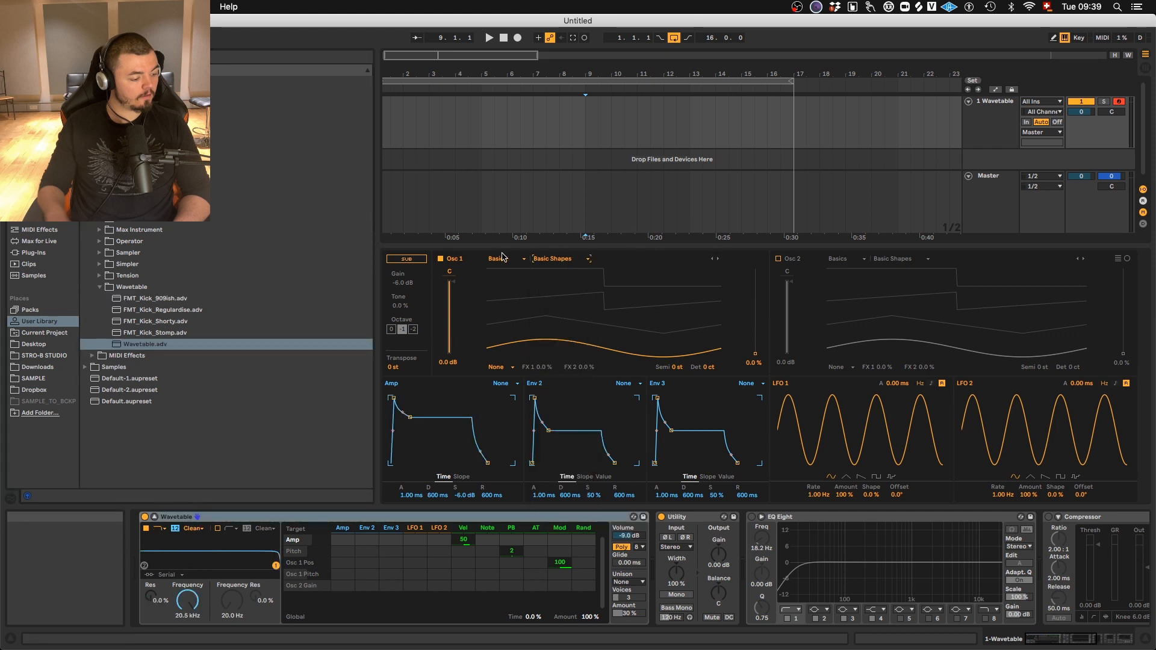
pyautogui.click(499, 258)
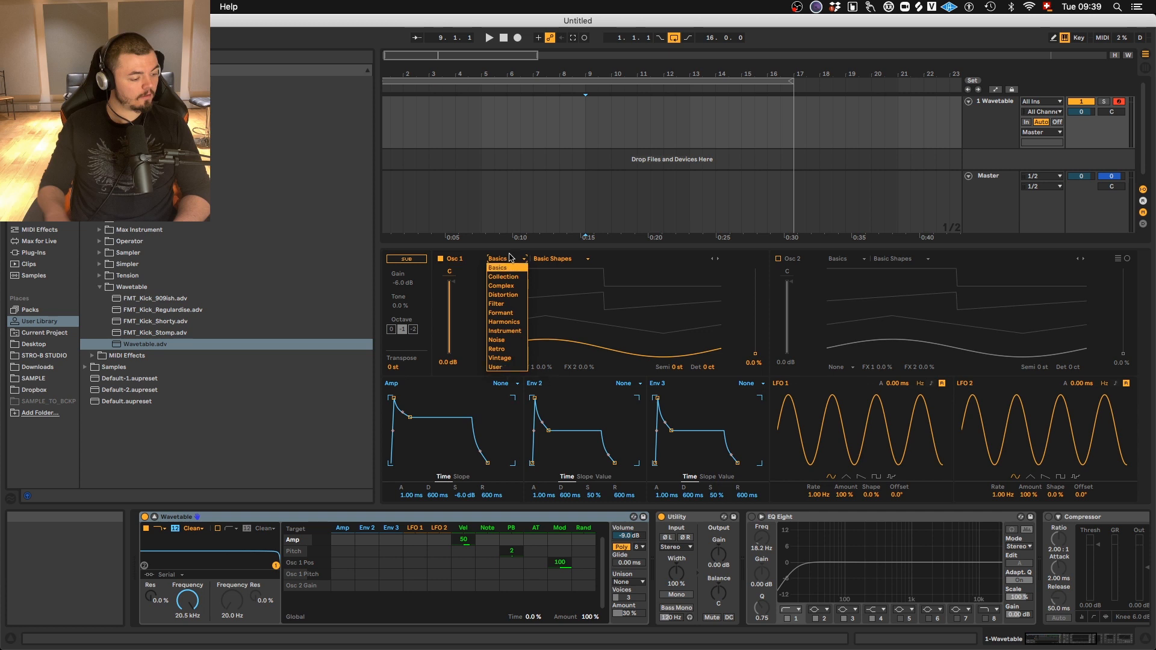
pyautogui.click(499, 267)
pyautogui.click(552, 258)
pyautogui.click(567, 521)
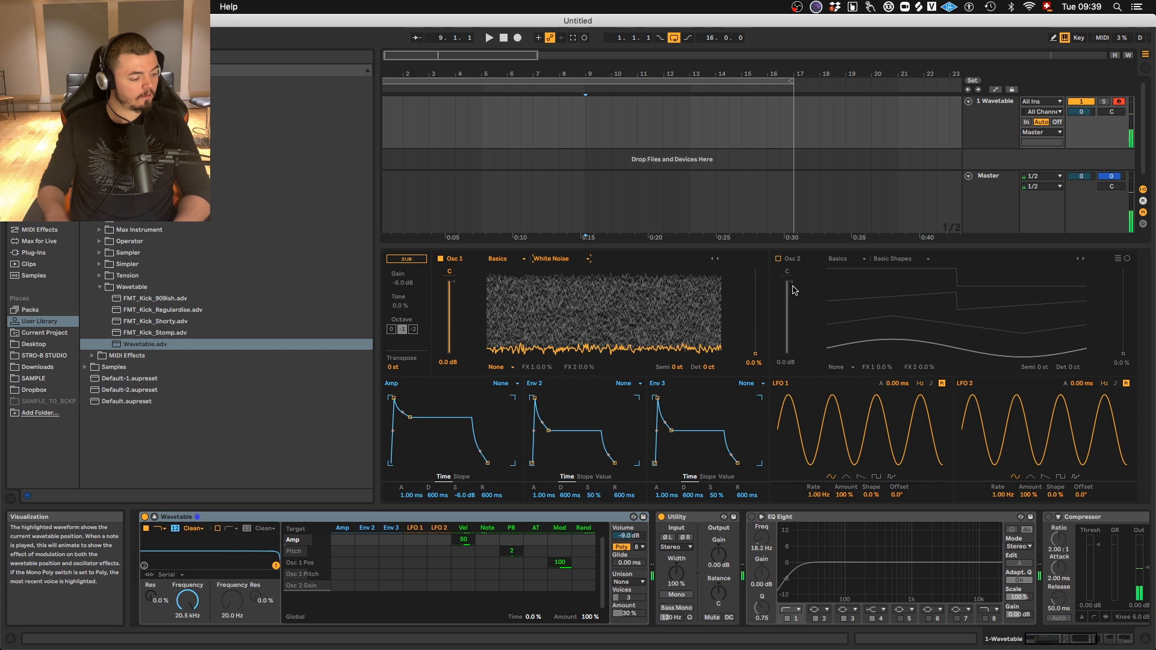
# Set the Osc 1 wave position to 59% and modulate it with LFO 1 by 100
pyautogui.moveTo(754, 353); pyautogui.dragTo(733, 375)
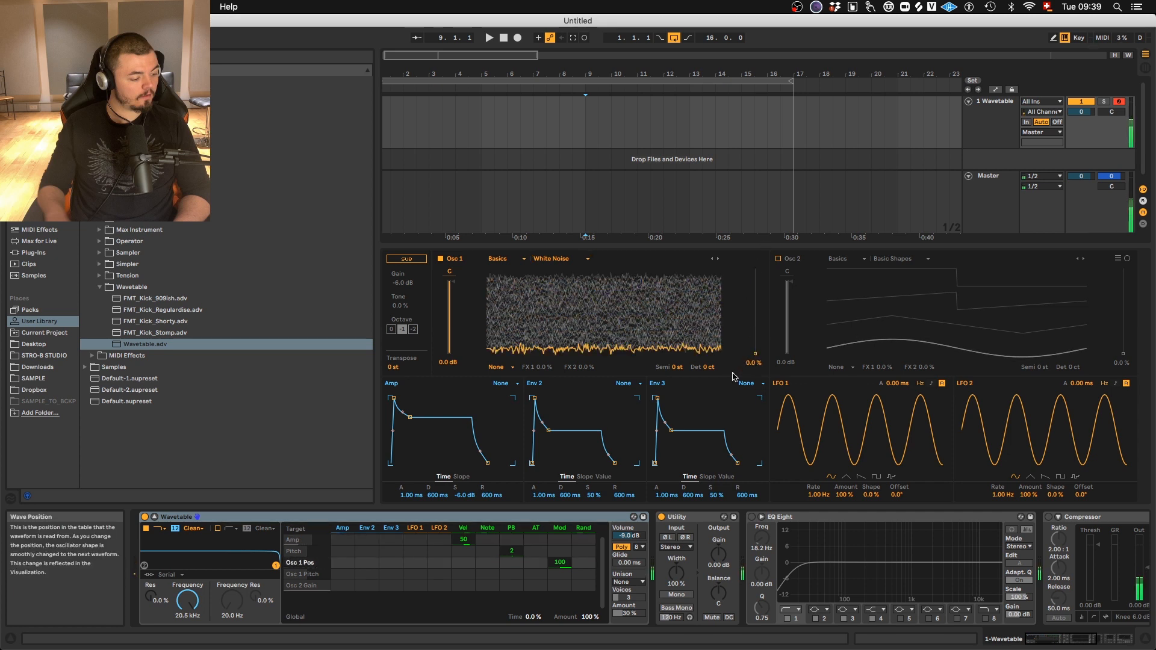
pyautogui.click(887, 456)
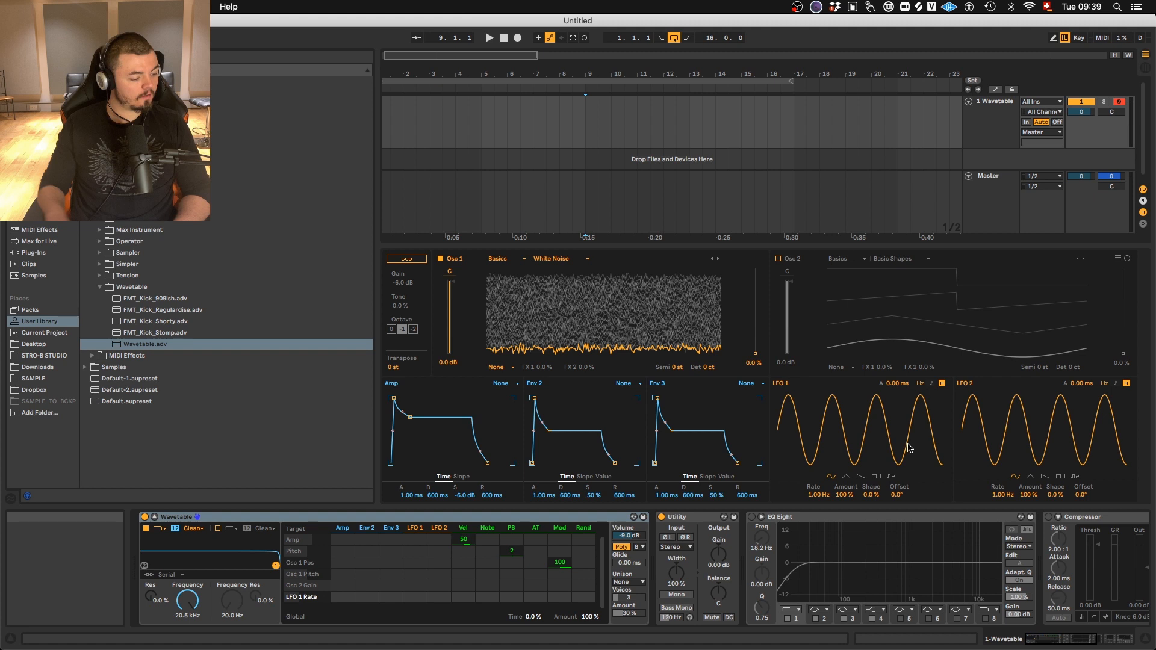
pyautogui.moveTo(755, 354); pyautogui.dragTo(759, 305)
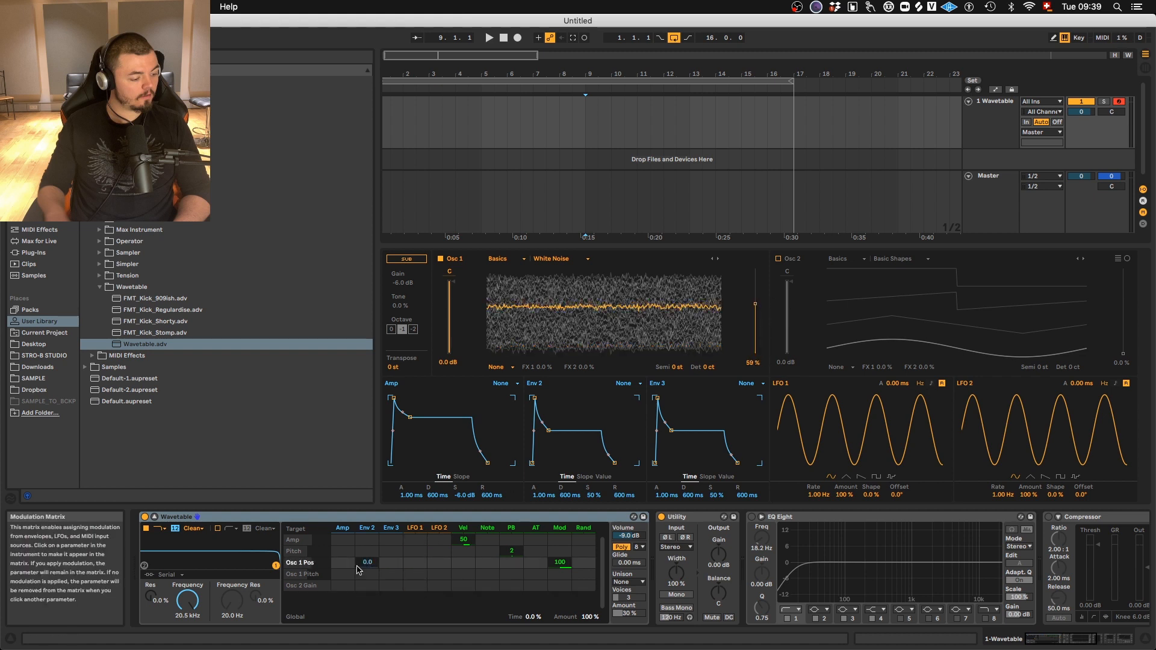
pyautogui.moveTo(417, 562); pyautogui.dragTo(428, 493)
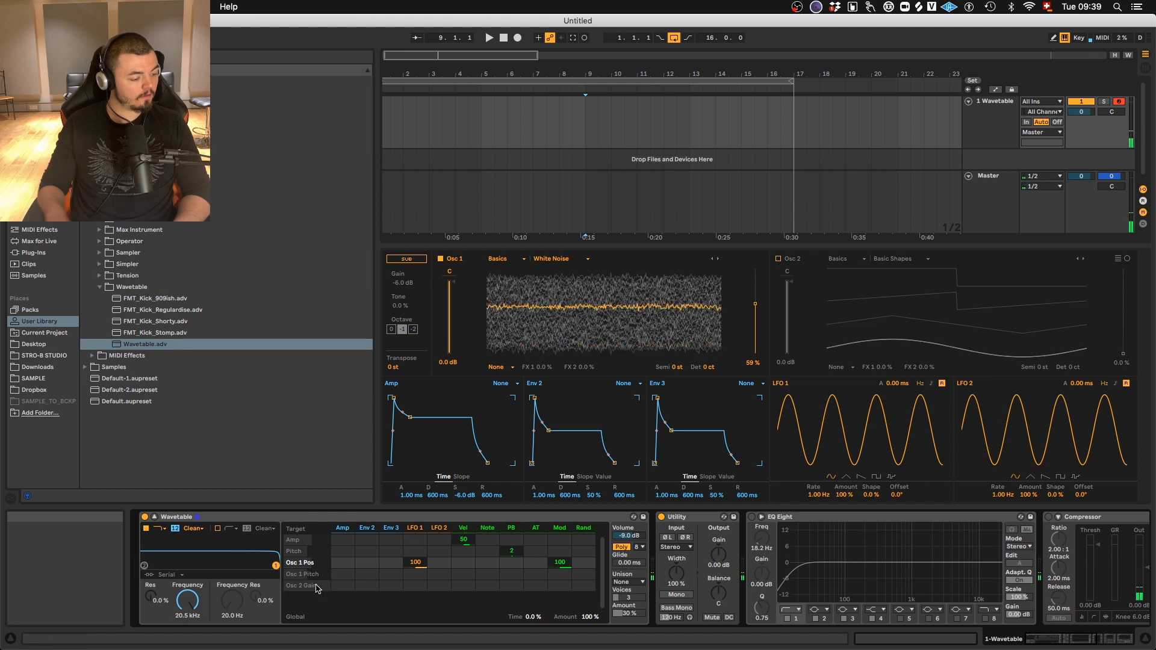
# Try modulating the Osc 1 position with Rand at 100 instead of LFO 1
pyautogui.rightClick(417, 564)
pyautogui.click(449, 570)
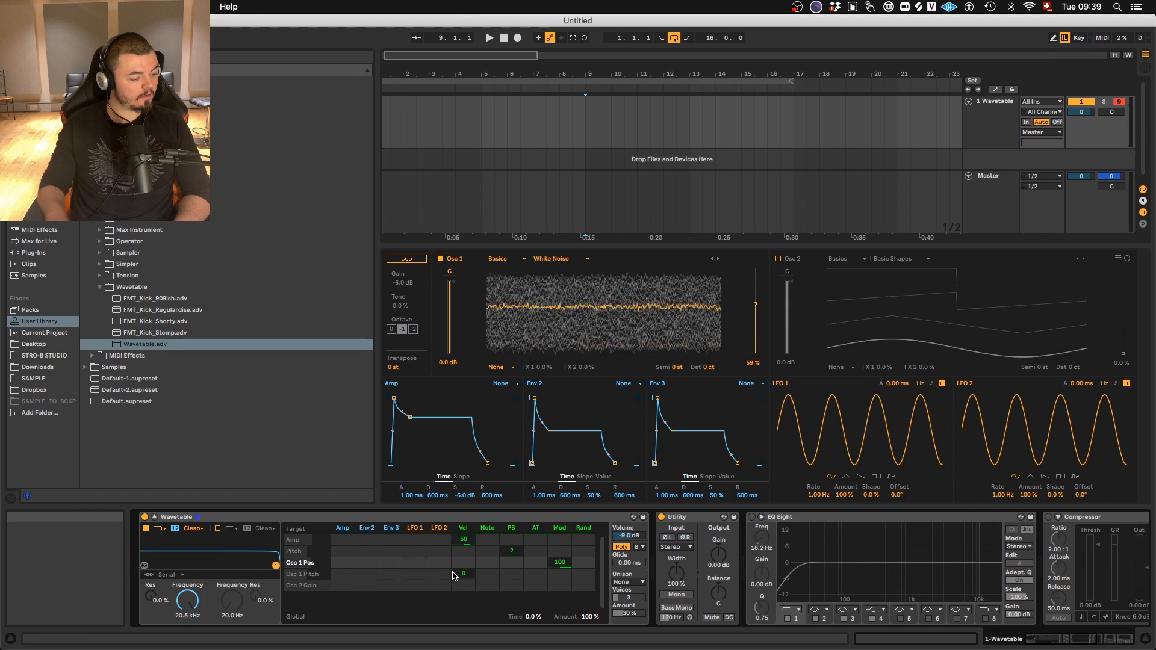
pyautogui.moveTo(584, 561); pyautogui.dragTo(585, 517)
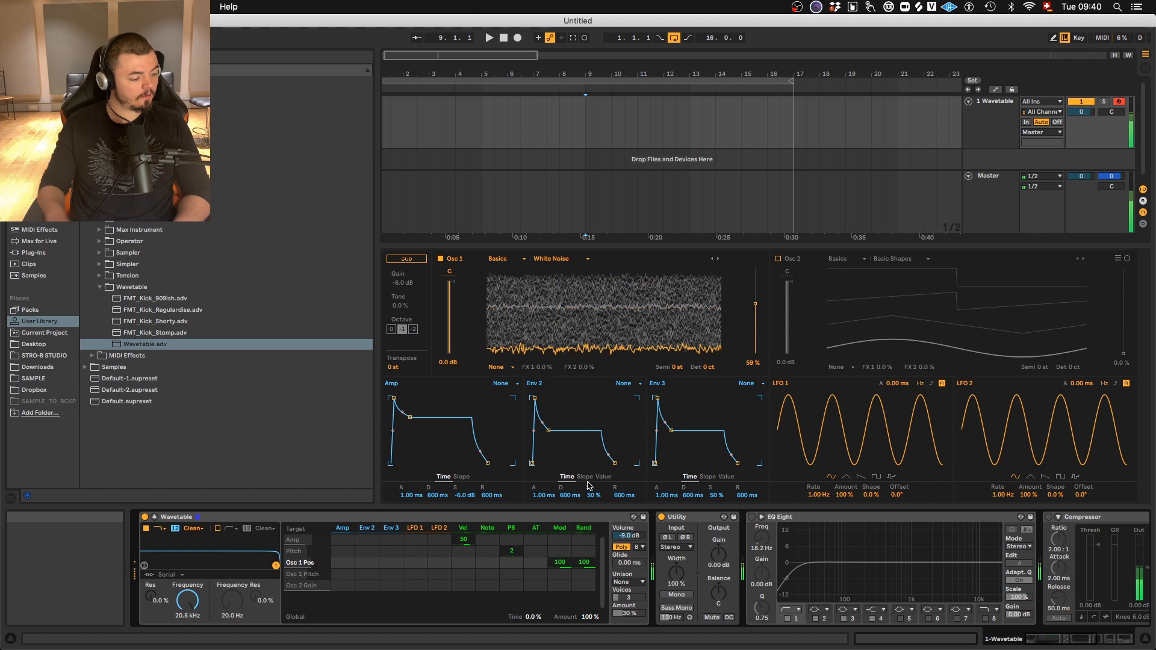
pyautogui.rightClick(586, 565)
pyautogui.click(595, 572)
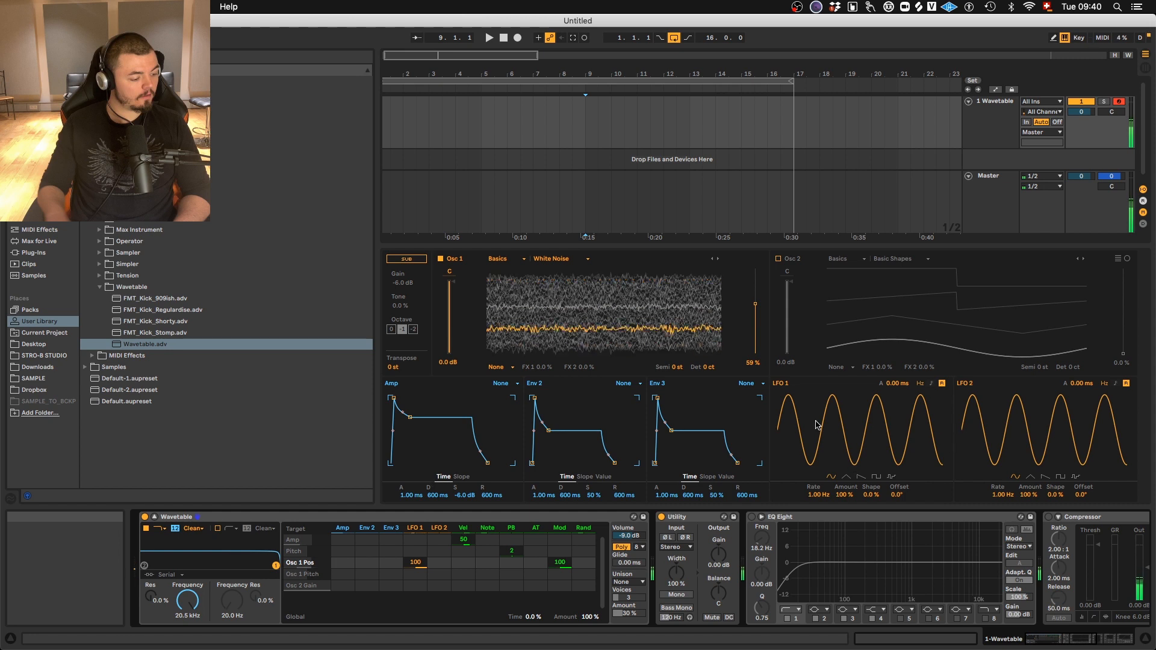
# Raise the Osc 1 wave position to 65% and set LFO 1 to the random waveform at 30 Hz
pyautogui.moveTo(819, 495)
pyautogui.mouseDown()
pyautogui.moveTo(828, 456)
pyautogui.moveTo(822, 516)
pyautogui.mouseUp()
pyautogui.click(756, 305)
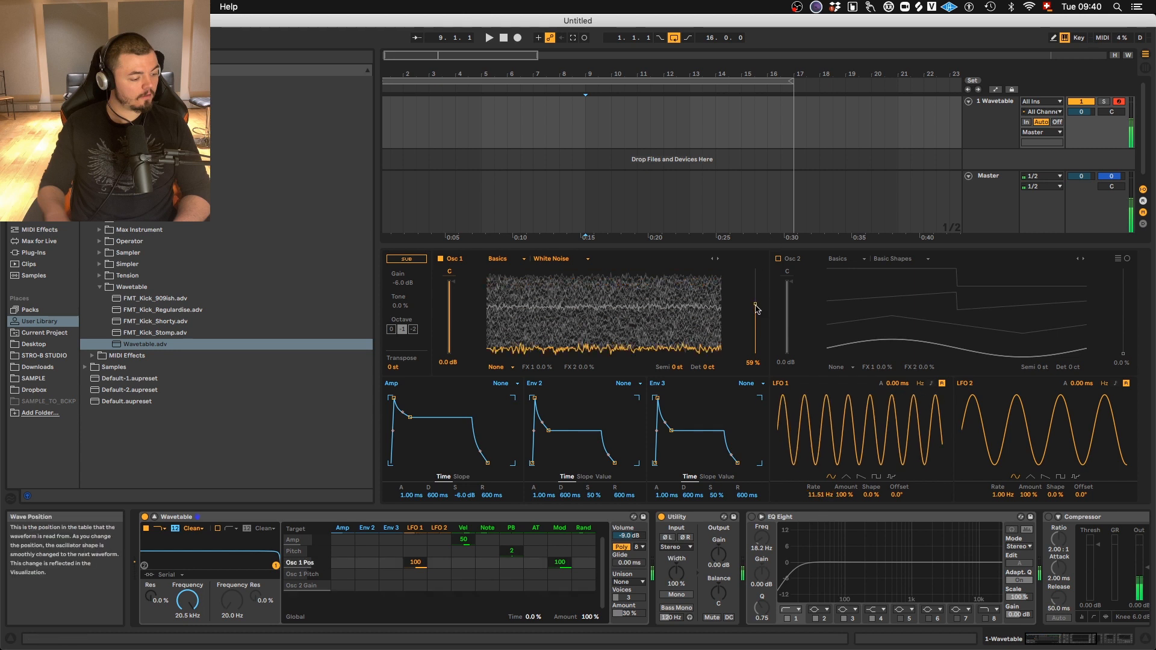
pyautogui.moveTo(757, 308)
pyautogui.mouseDown()
pyautogui.moveTo(753, 355)
pyautogui.moveTo(753, 289)
pyautogui.moveTo(753, 302)
pyautogui.mouseUp()
pyautogui.moveTo(817, 497); pyautogui.dragTo(928, 91)
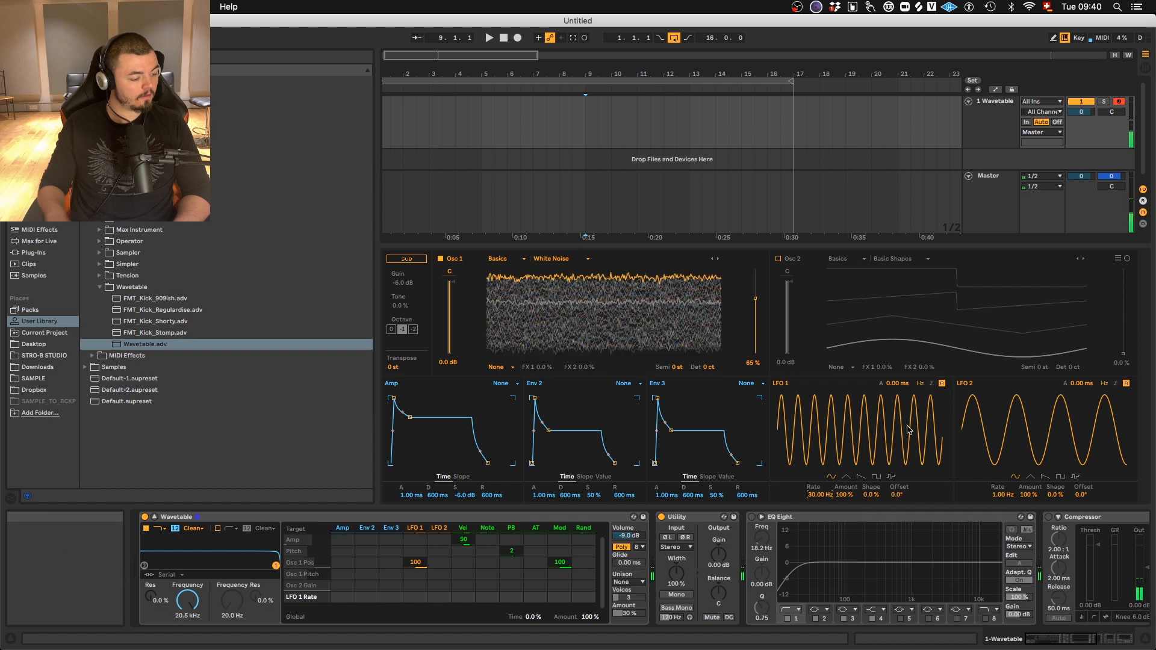
pyautogui.click(891, 477)
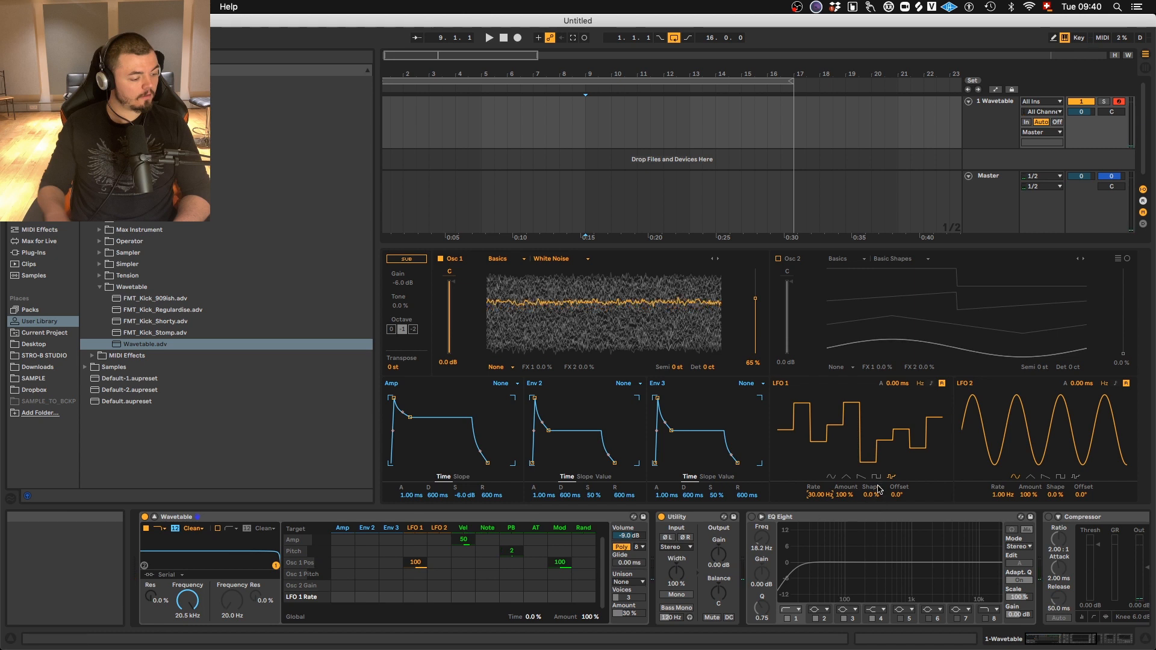
# Turn off LFO 1 retrigger, try a synced rate of 1/64 before returning to Hz, and set its Shape to -100%
pyautogui.click(932, 383)
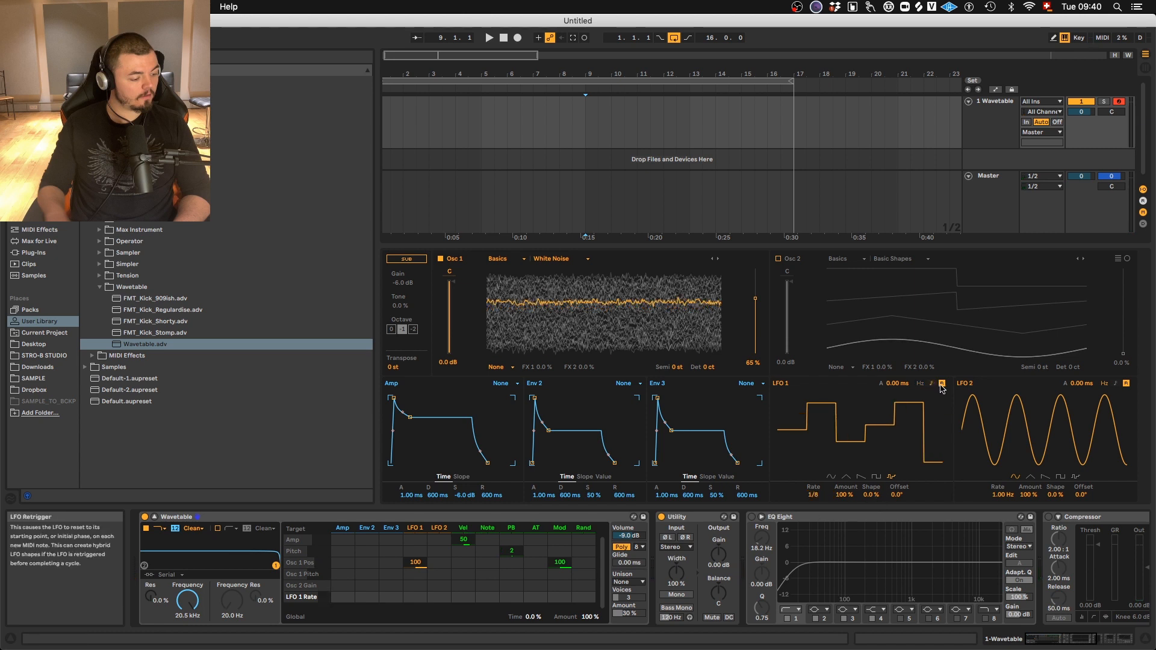
pyautogui.click(940, 384)
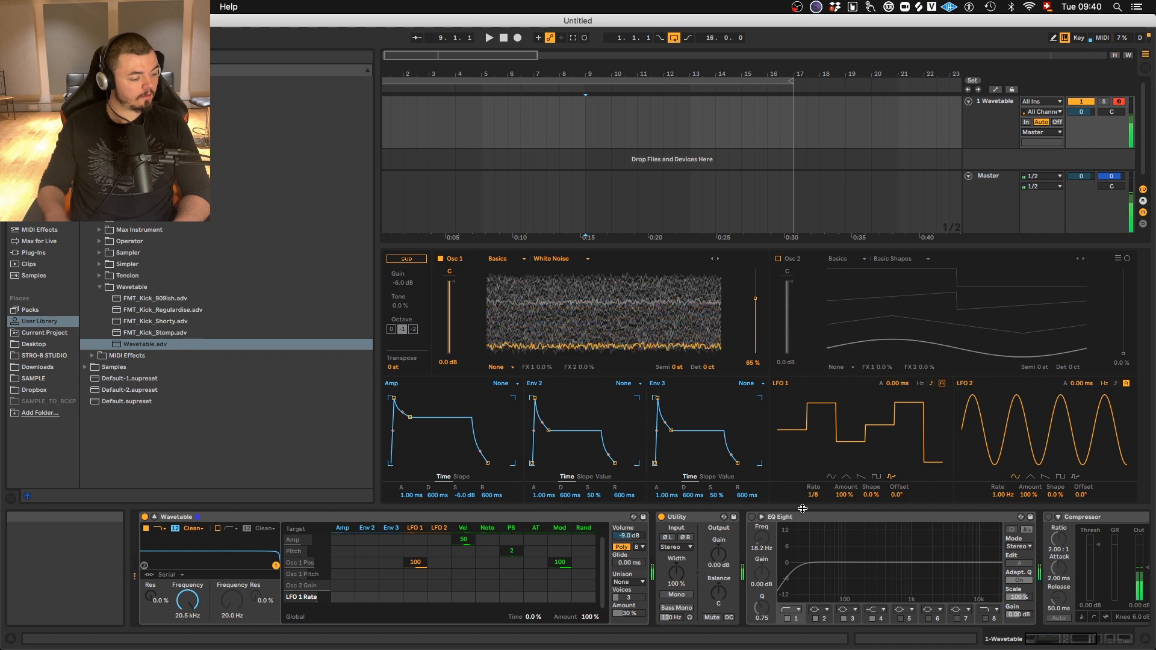
pyautogui.moveTo(815, 495); pyautogui.dragTo(912, 126)
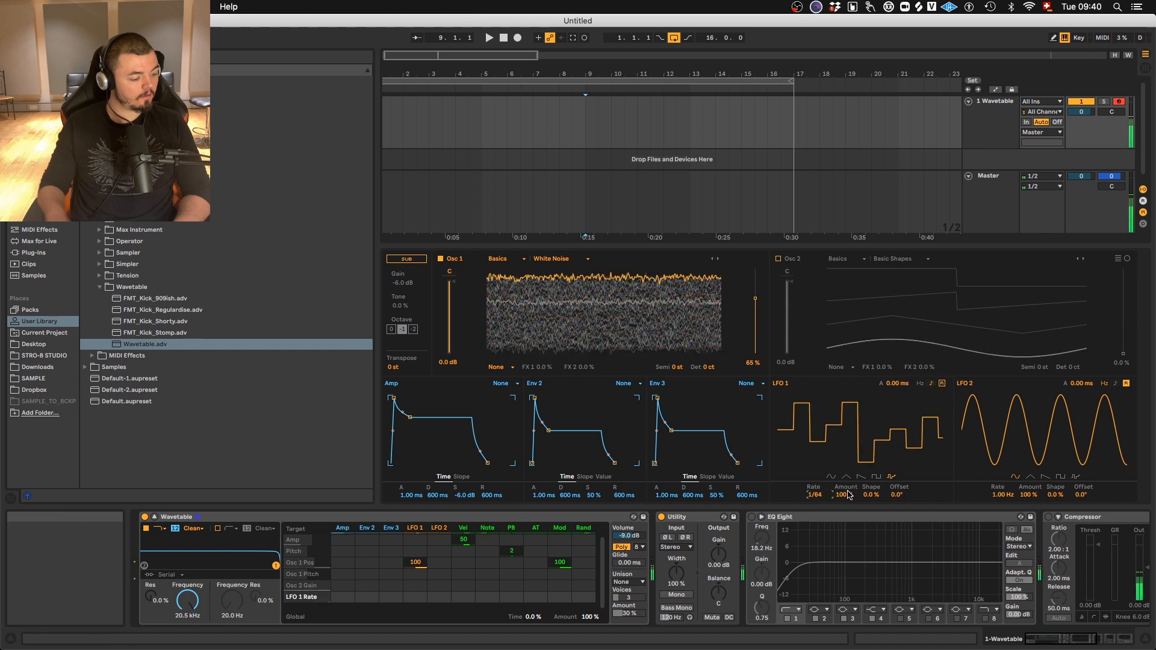
pyautogui.click(924, 385)
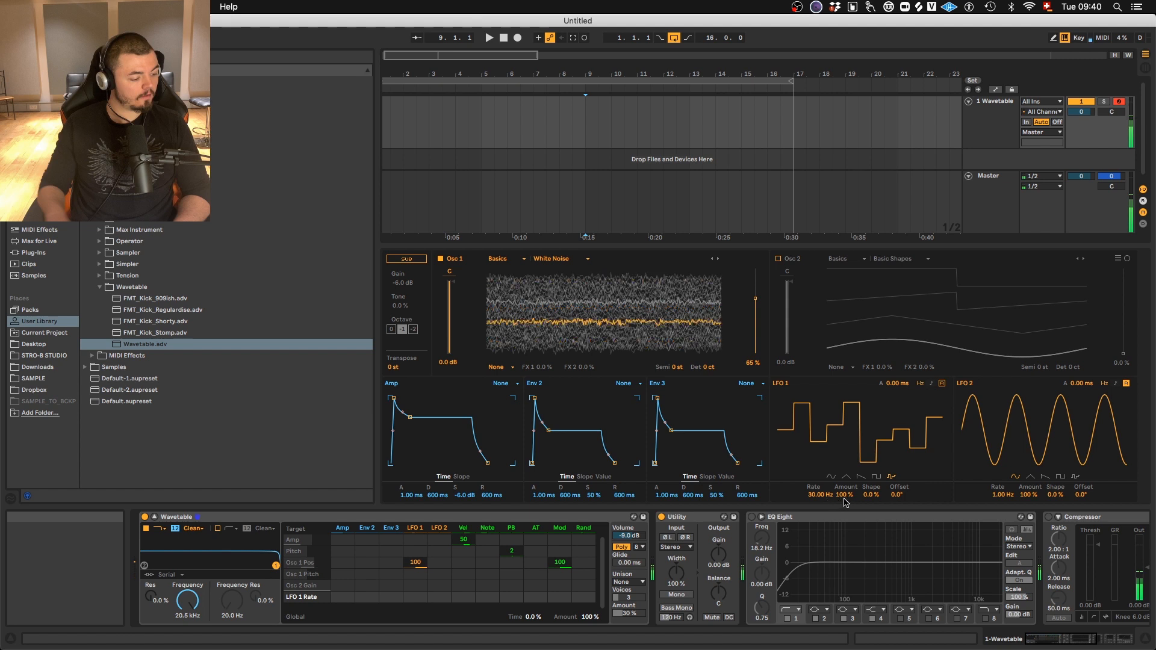
pyautogui.moveTo(869, 495); pyautogui.dragTo(795, 647)
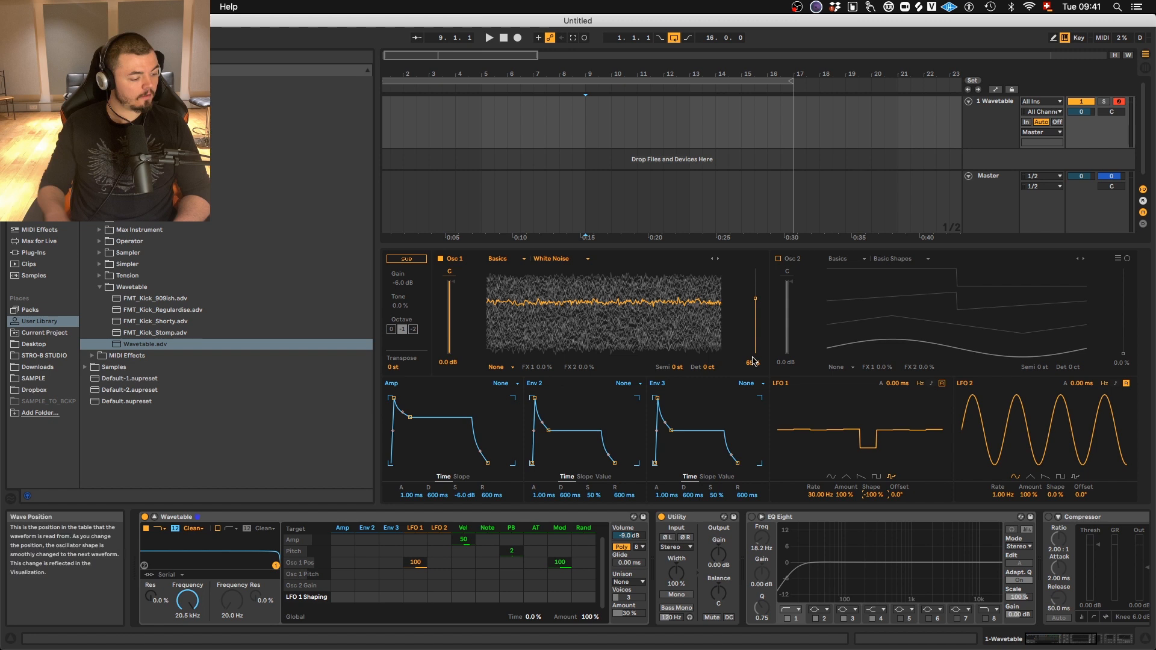
# Apply the Fm effect to Osc 1 with Tune at 66% and Amt at 100%
pyautogui.click(503, 368)
pyautogui.click(539, 368)
pyautogui.click(498, 368)
pyautogui.click(496, 381)
pyautogui.click(544, 367)
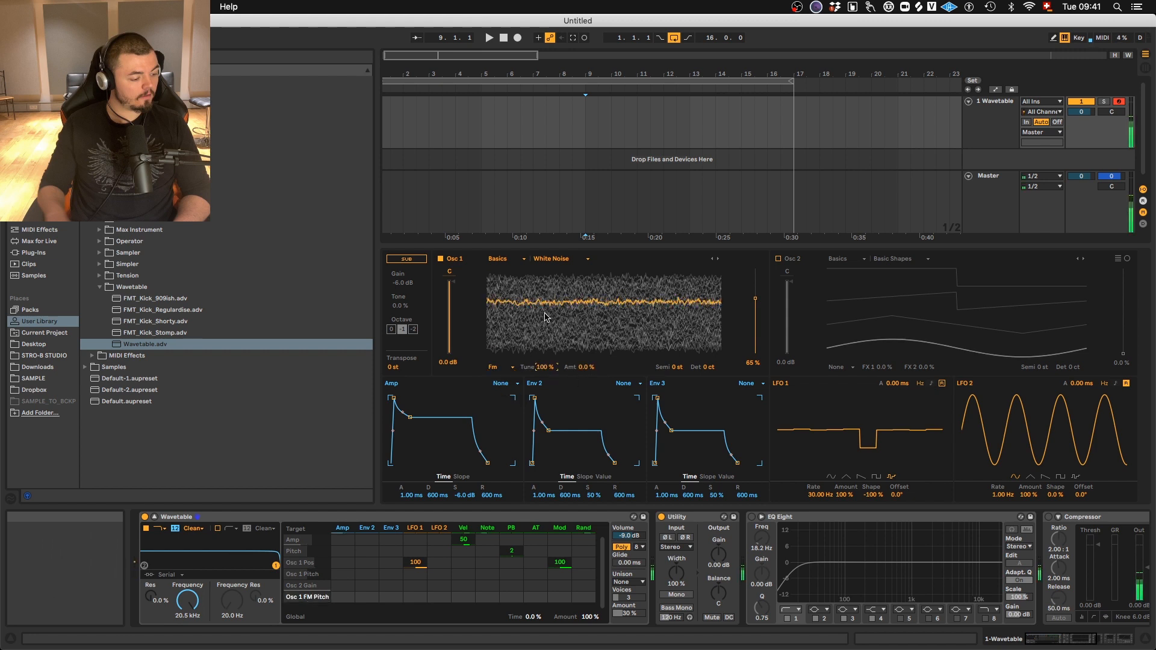
pyautogui.moveTo(579, 367); pyautogui.dragTo(583, 294)
pyautogui.moveTo(543, 372)
pyautogui.mouseDown()
pyautogui.moveTo(542, 389)
pyautogui.moveTo(545, 359)
pyautogui.mouseUp()
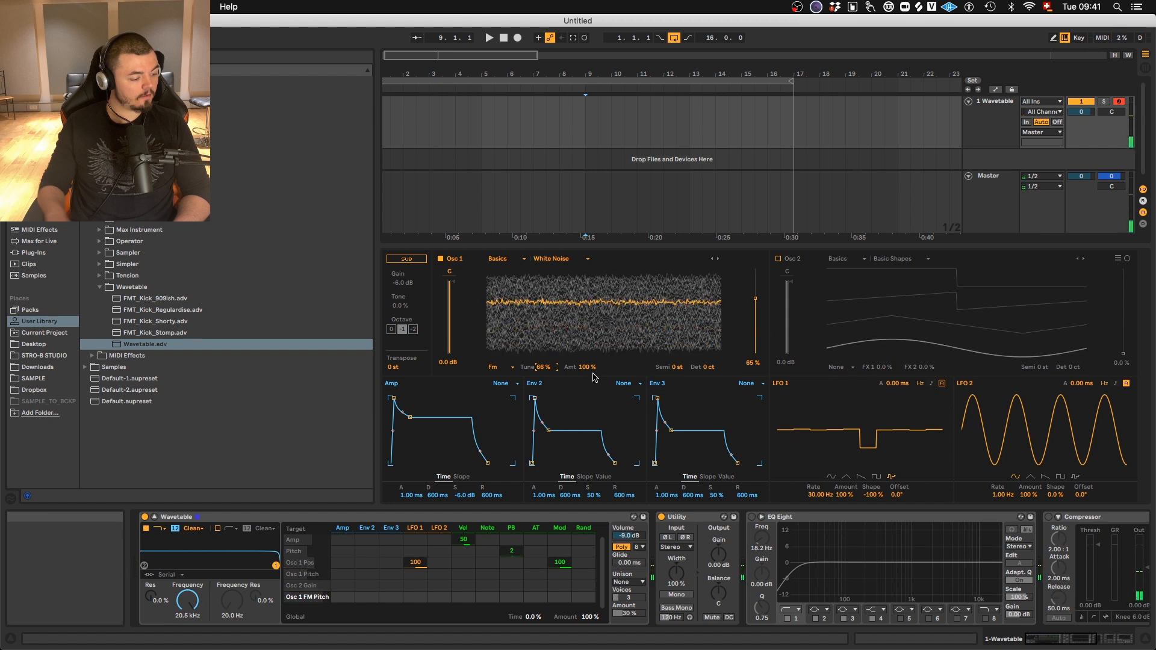
# Give Env 2 and Amp zero attack, no sustain and decays of 630 ms and 331 ms, and lower the Osc 1 position to 37%
pyautogui.moveTo(534, 398); pyautogui.dragTo(547, 464)
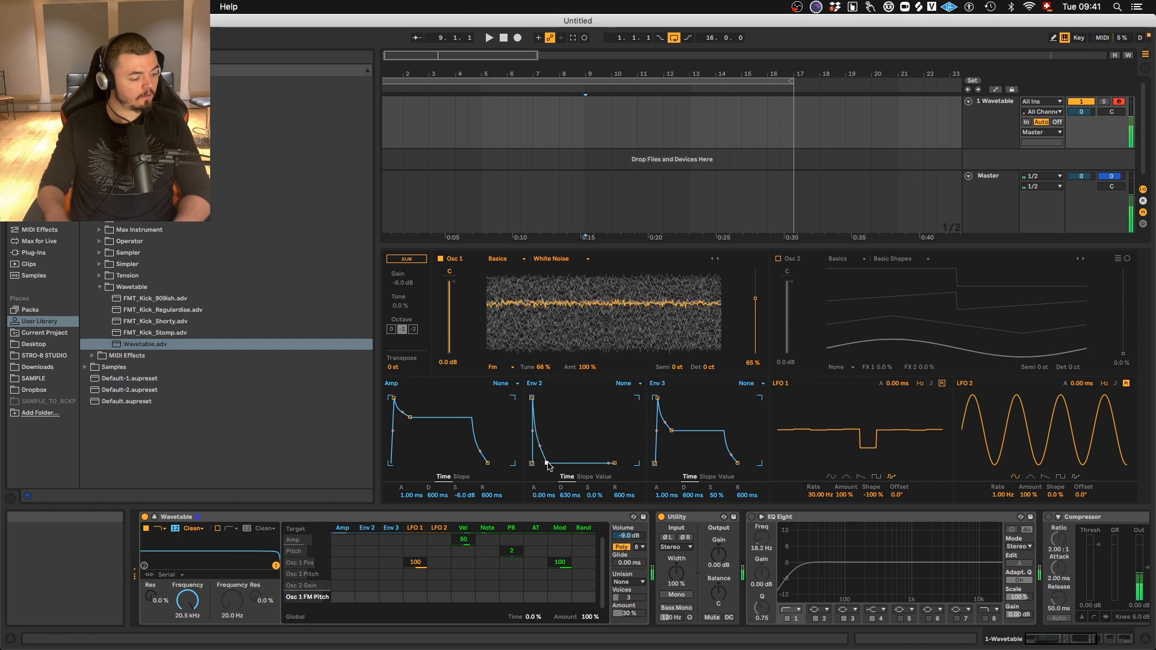
pyautogui.moveTo(413, 419); pyautogui.dragTo(405, 463)
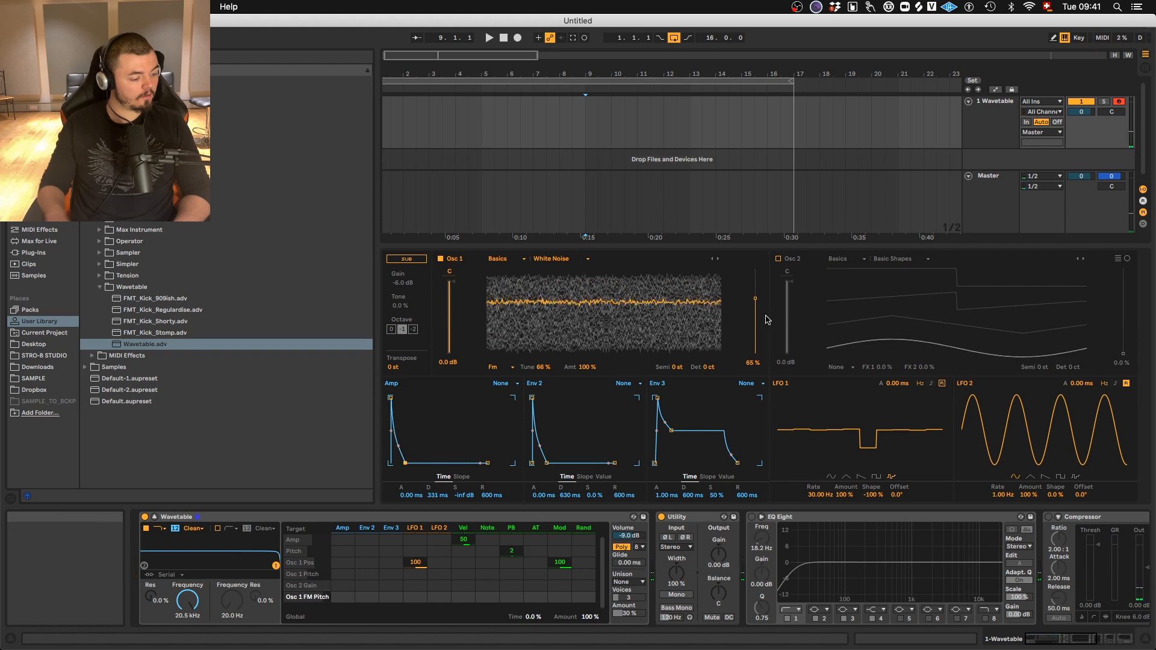
pyautogui.moveTo(754, 298); pyautogui.dragTo(748, 324)
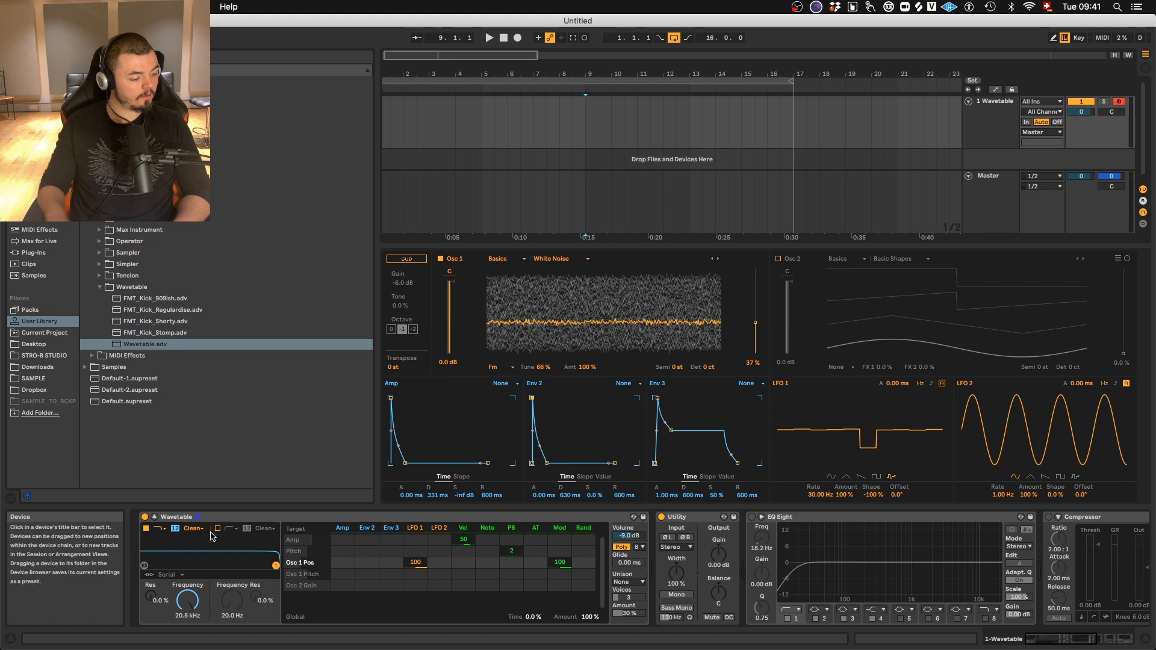
# Set Filter 1 to an OSR band-pass at 1.30 kHz with 36% resonance and 19.5 dB drive
pyautogui.click(163, 534)
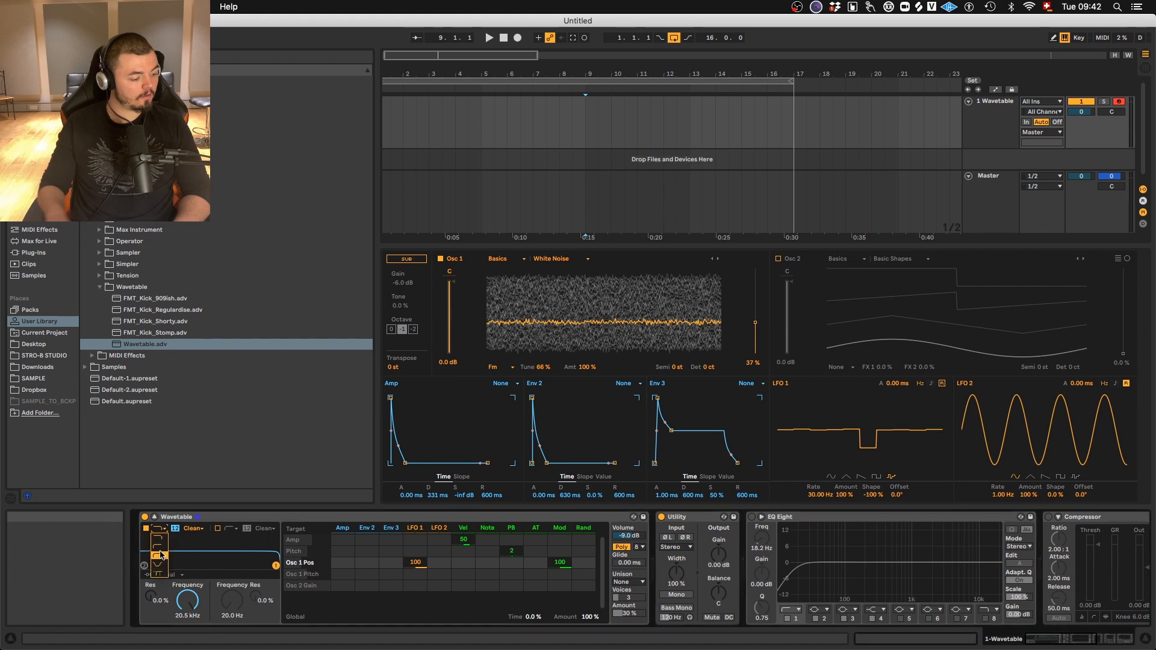
pyautogui.click(162, 555)
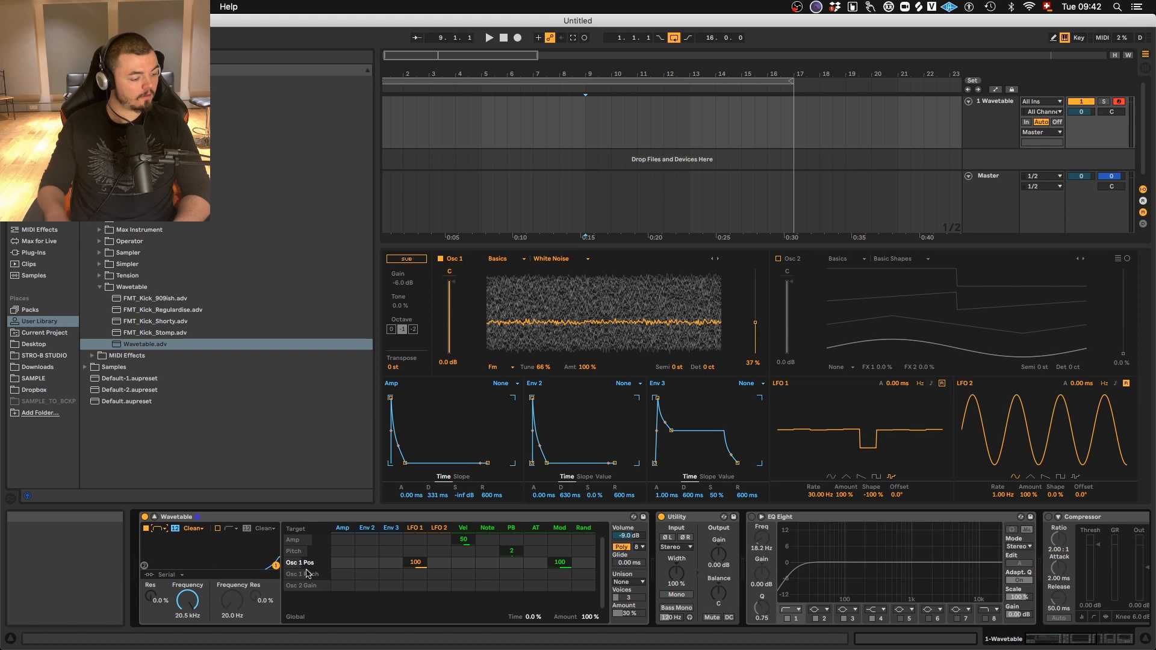
pyautogui.moveTo(276, 566); pyautogui.dragTo(220, 559)
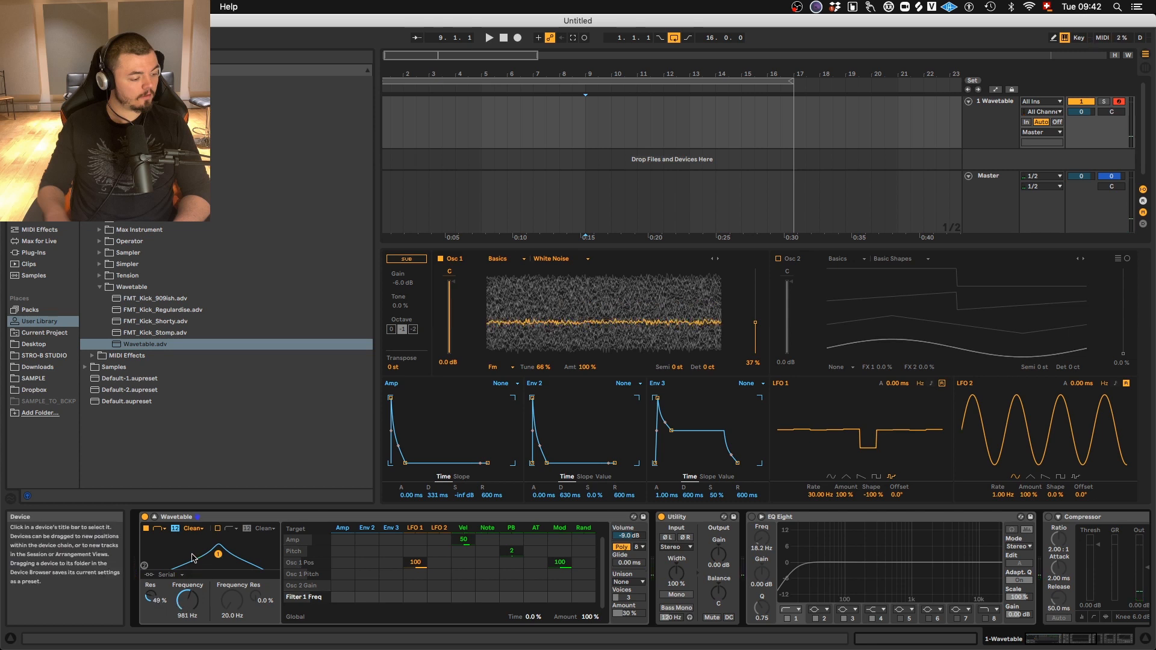
pyautogui.click(194, 529)
pyautogui.click(192, 539)
pyautogui.moveTo(157, 616); pyautogui.dragTo(225, 558)
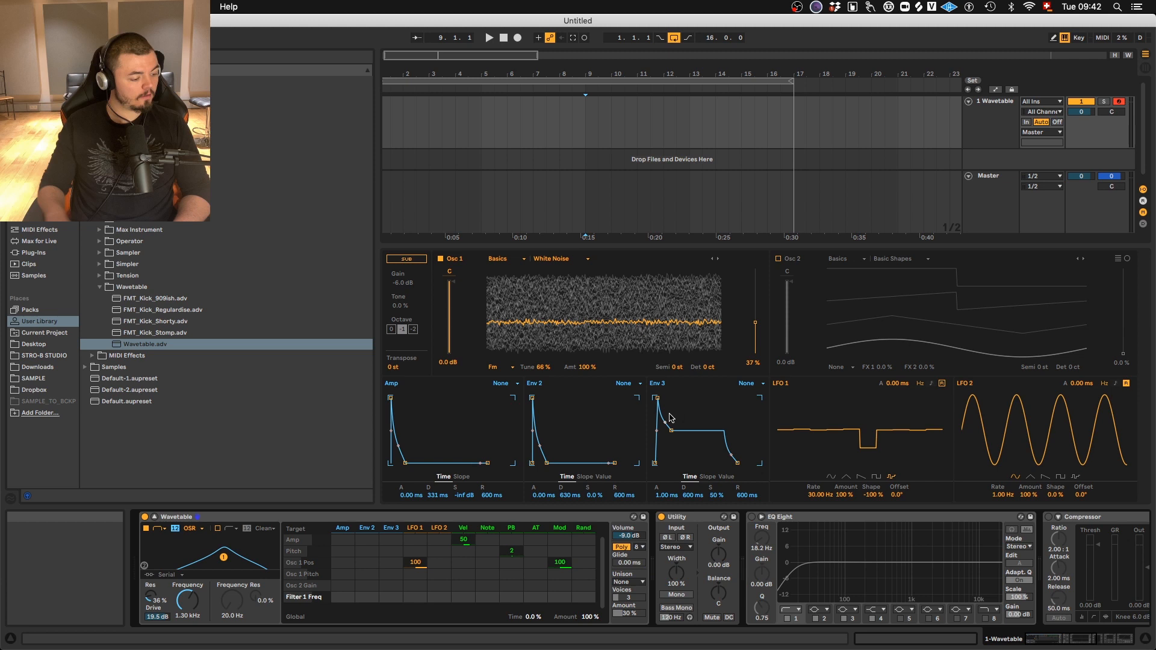
# Give Env 3 zero attack, 1.75 s decay and no sustain, and route it to Filter 1 Freq at 3.1
pyautogui.moveTo(656, 403); pyautogui.dragTo(674, 463)
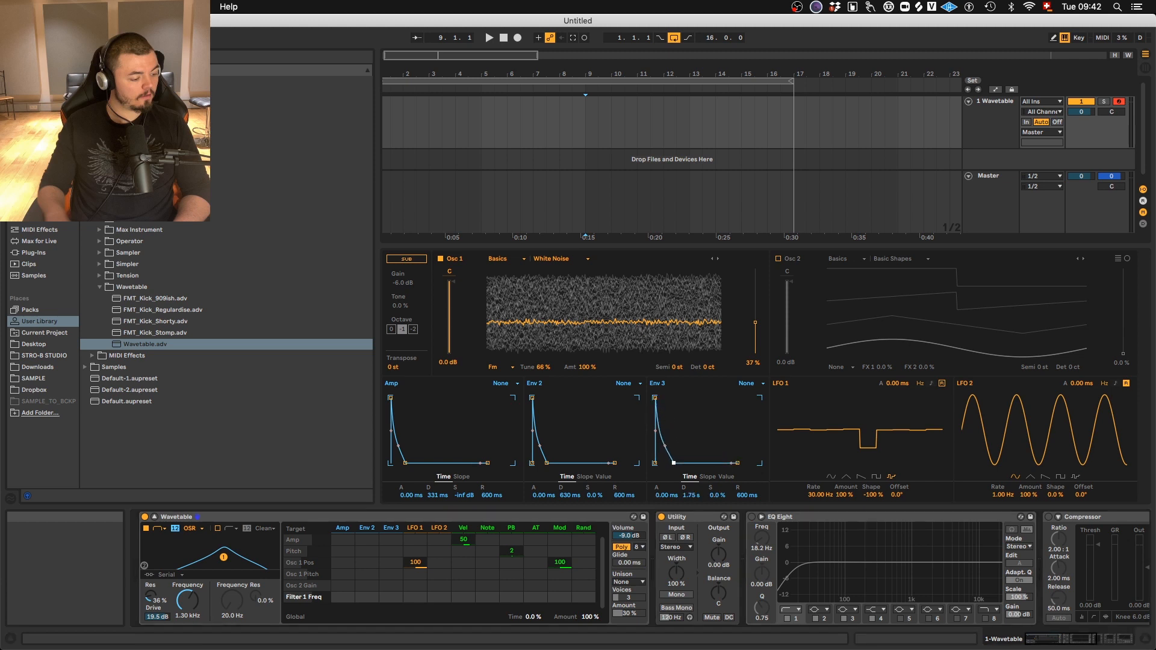
pyautogui.moveTo(222, 559); pyautogui.dragTo(224, 557)
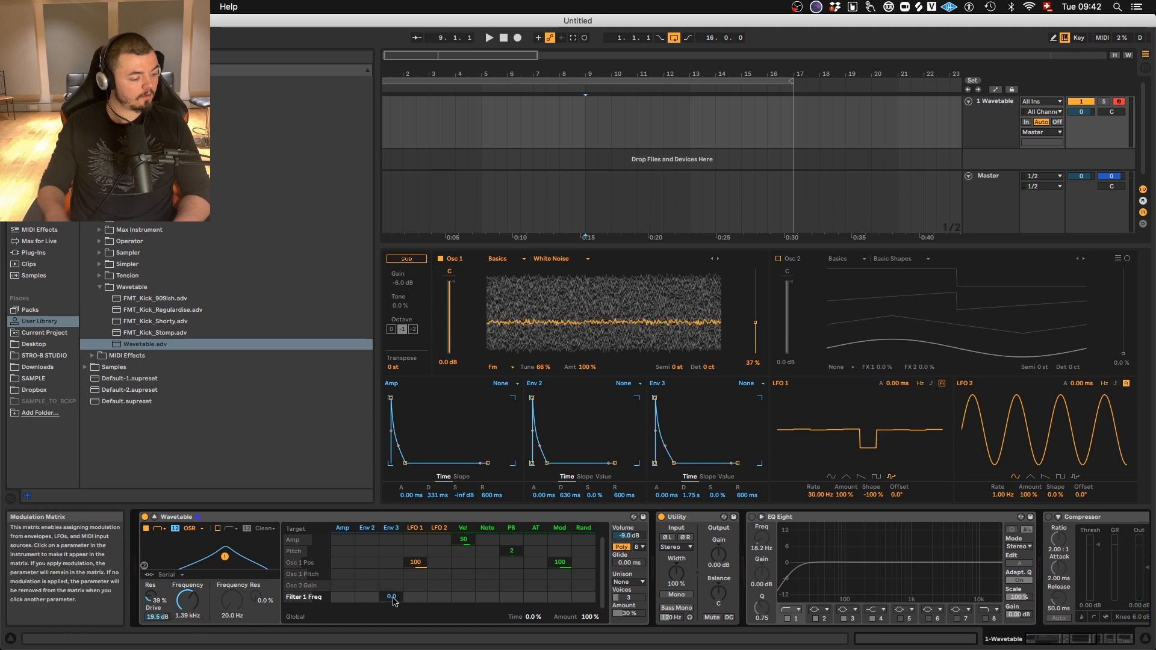
pyautogui.moveTo(392, 594)
pyautogui.mouseDown()
pyautogui.moveTo(389, 612)
pyautogui.moveTo(394, 602)
pyautogui.mouseUp()
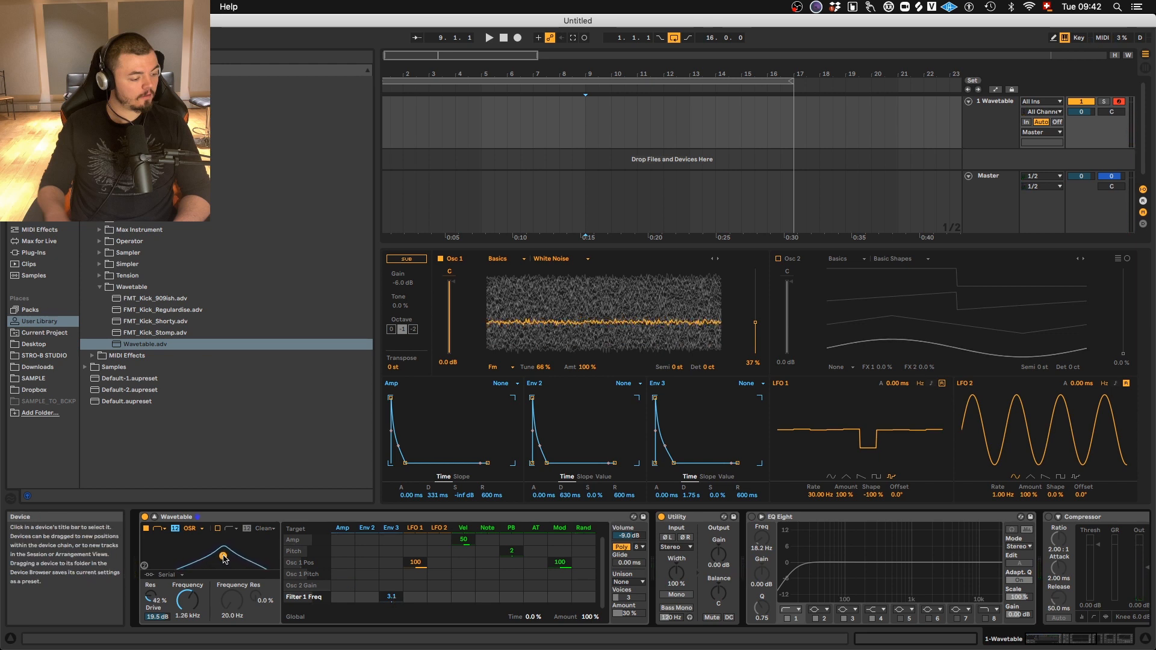
# Set Filter 1 to 1.22 kHz with 42% resonance, and modulate Filter 1 Res from Env 3 by 11
pyautogui.moveTo(223, 559); pyautogui.dragTo(222, 559)
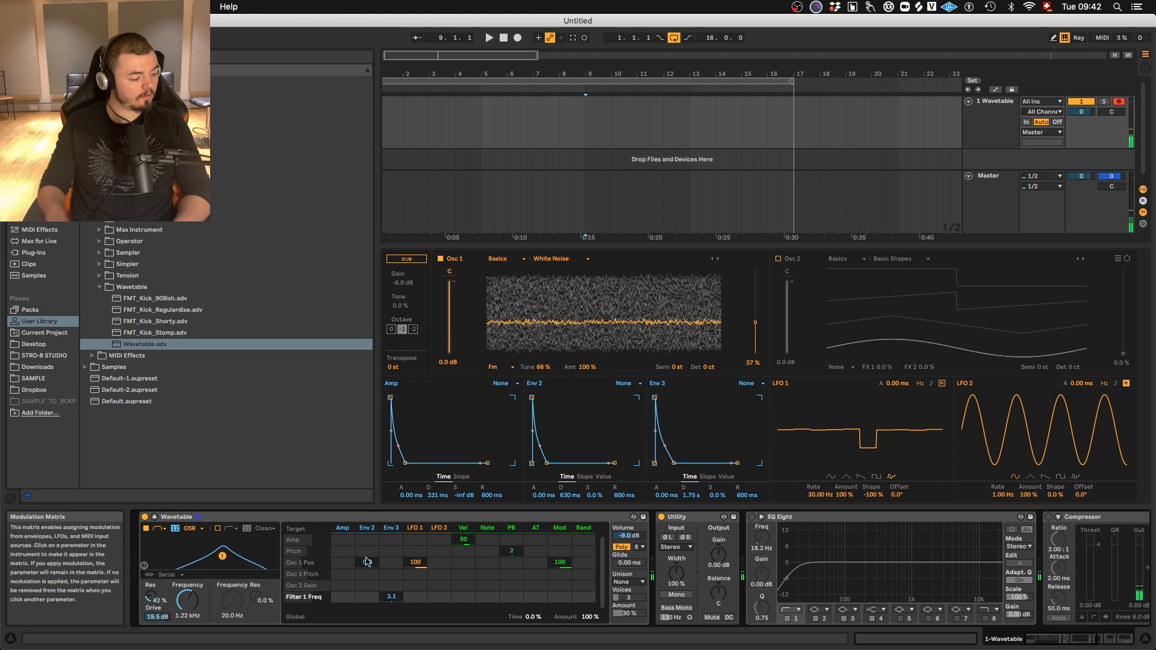
pyautogui.click(150, 599)
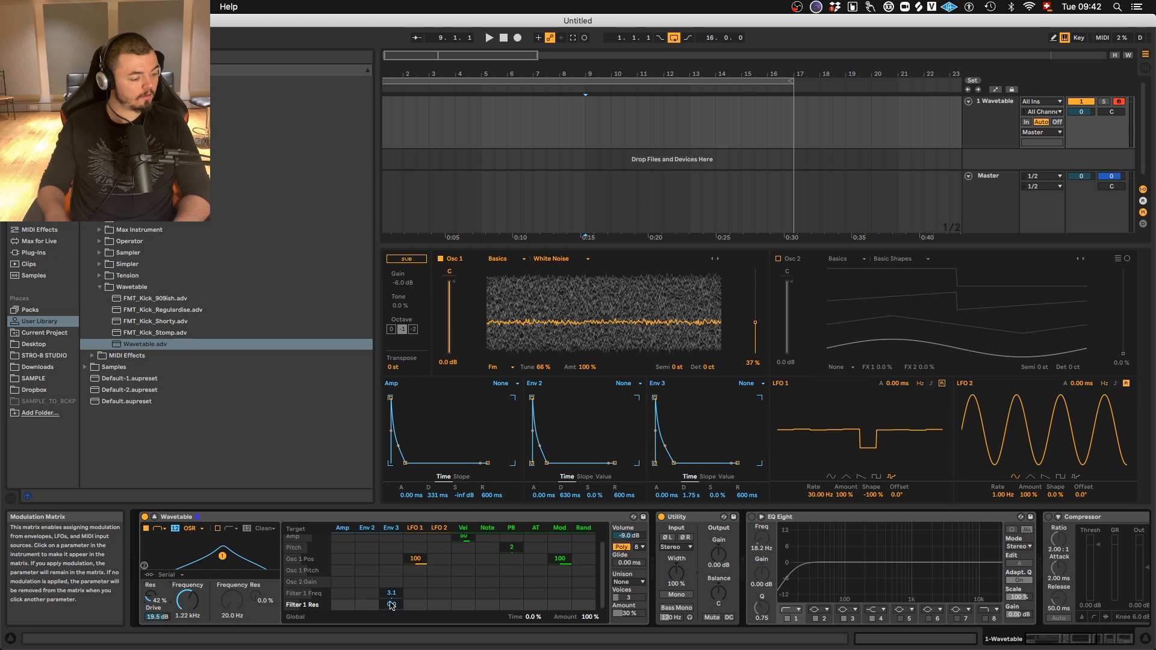
pyautogui.moveTo(392, 605)
pyautogui.mouseDown()
pyautogui.moveTo(391, 594)
pyautogui.moveTo(371, 604)
pyautogui.mouseUp()
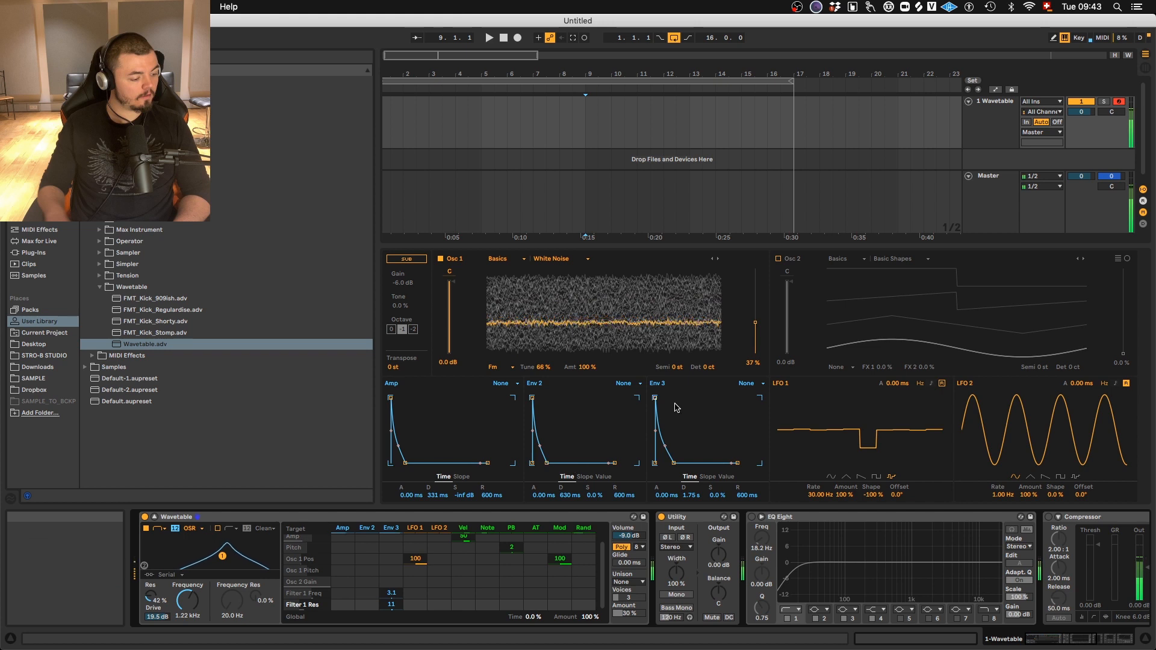
# Detune Osc 1 by 50 ct and set its Fm effect to Tune 100% and Amt 91%
pyautogui.moveTo(705, 366); pyautogui.dragTo(716, 254)
pyautogui.moveTo(693, 369); pyautogui.dragTo(683, 402)
pyautogui.moveTo(718, 312); pyautogui.dragTo(735, 254)
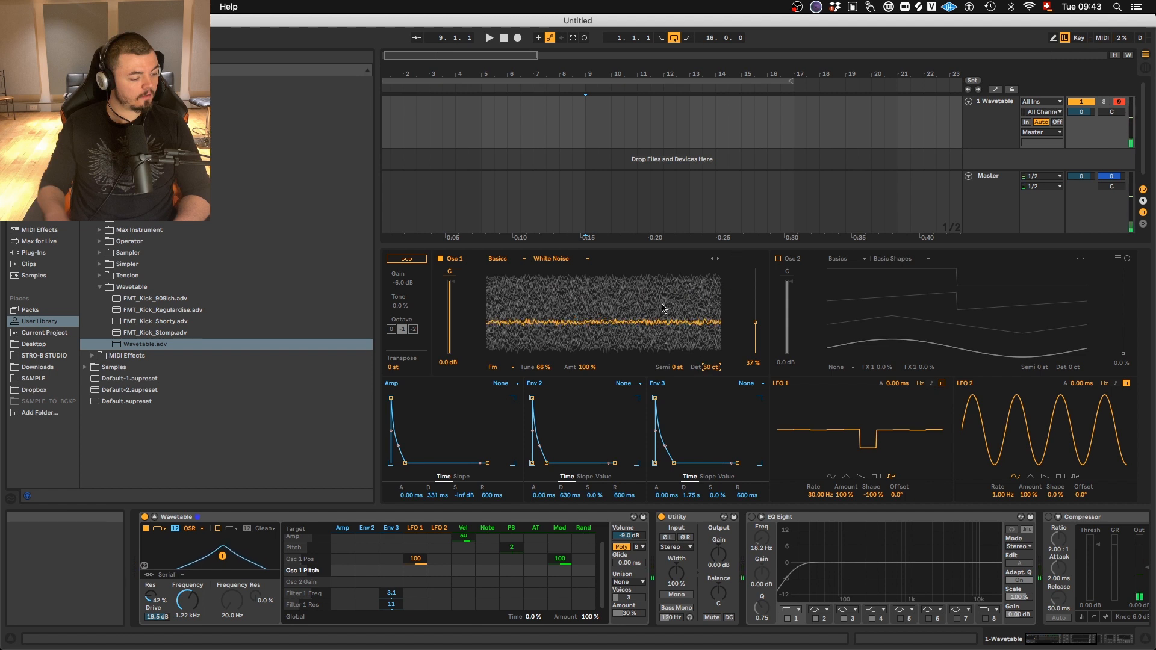
pyautogui.moveTo(542, 366); pyautogui.dragTo(588, 258)
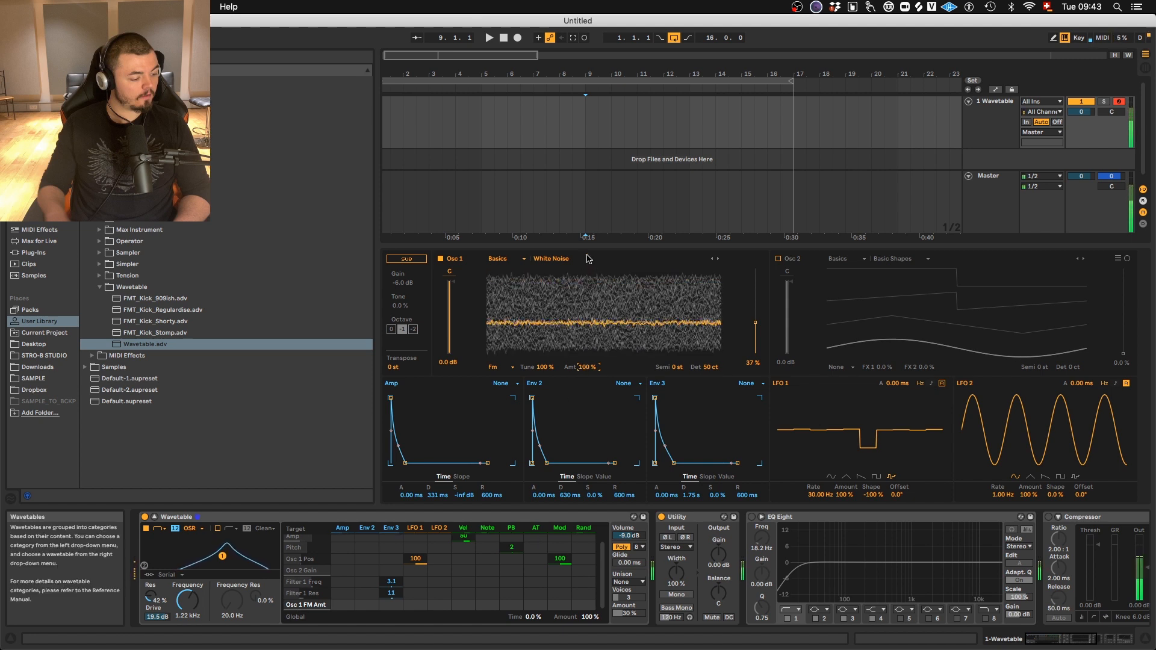
pyautogui.moveTo(584, 369); pyautogui.dragTo(584, 377)
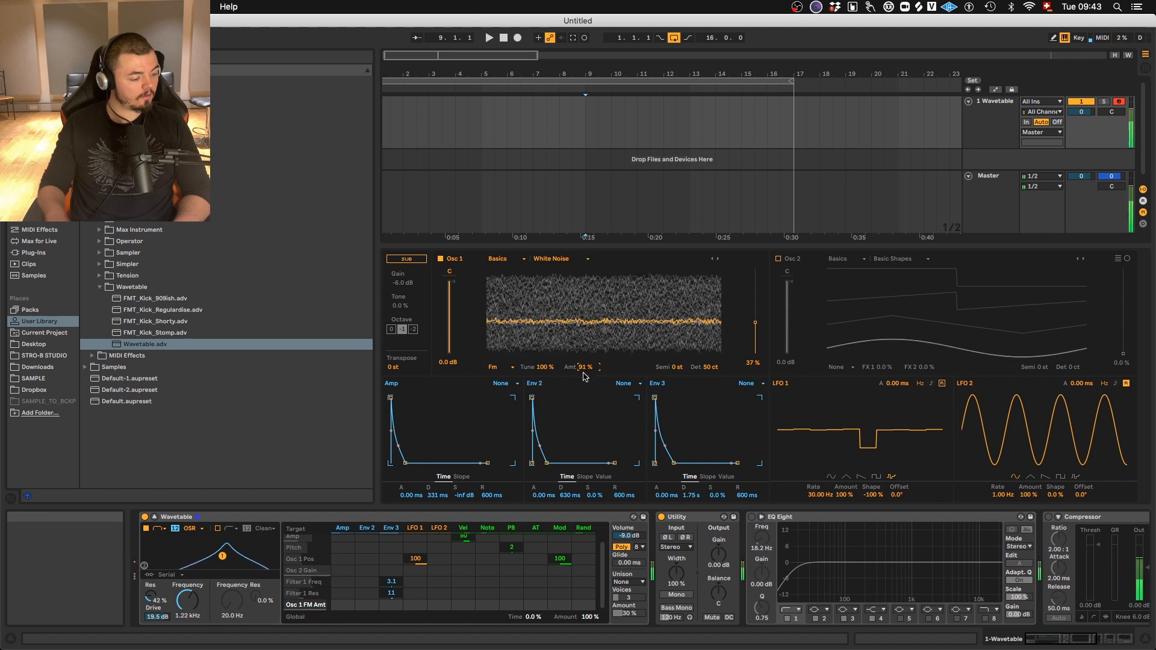
# Shorten the Amp envelope decay to 279 ms and set the Filter 1 frequency to 1.05 kHz
pyautogui.moveTo(184, 606); pyautogui.dragTo(184, 599)
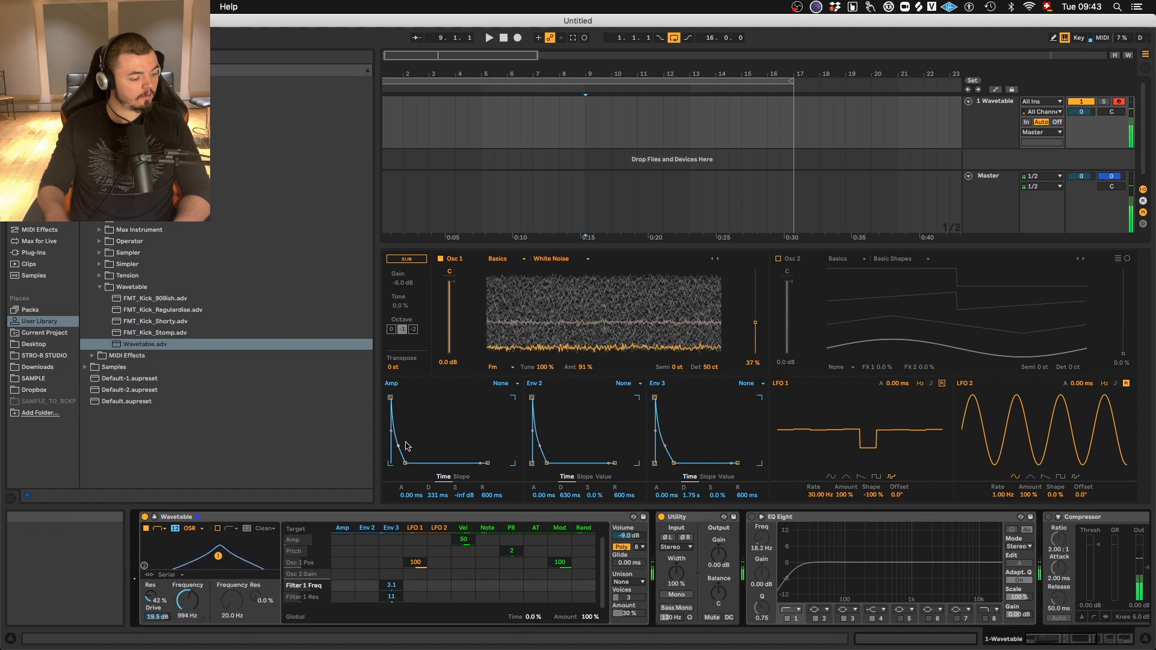
pyautogui.moveTo(402, 463); pyautogui.dragTo(405, 463)
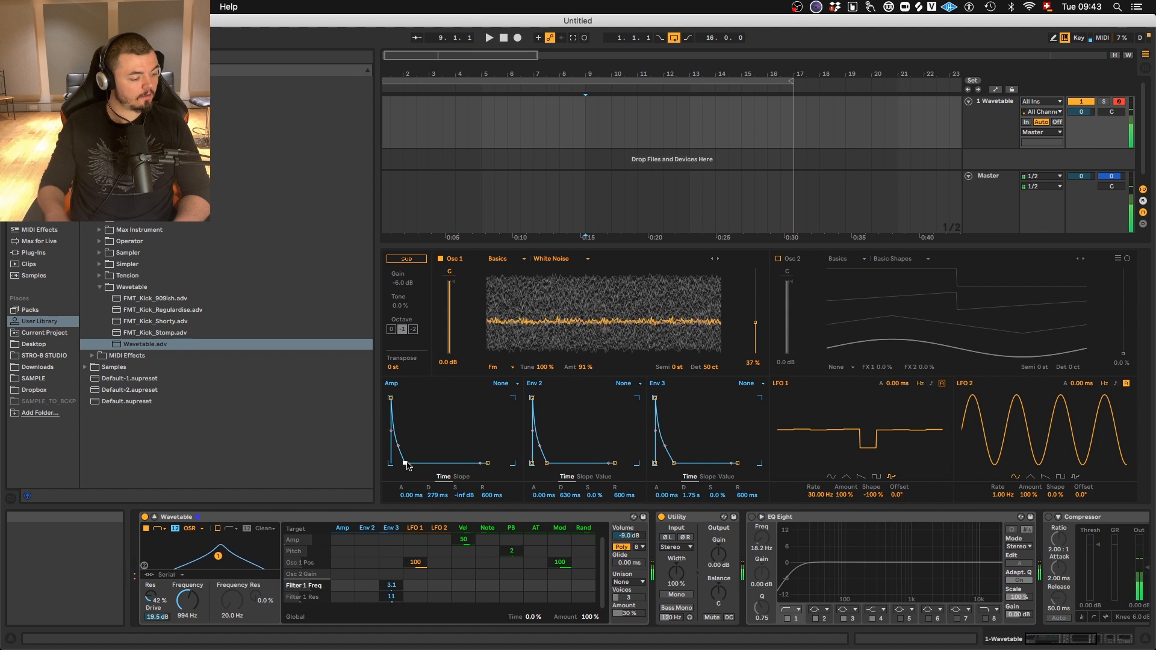
pyautogui.moveTo(189, 594); pyautogui.dragTo(190, 597)
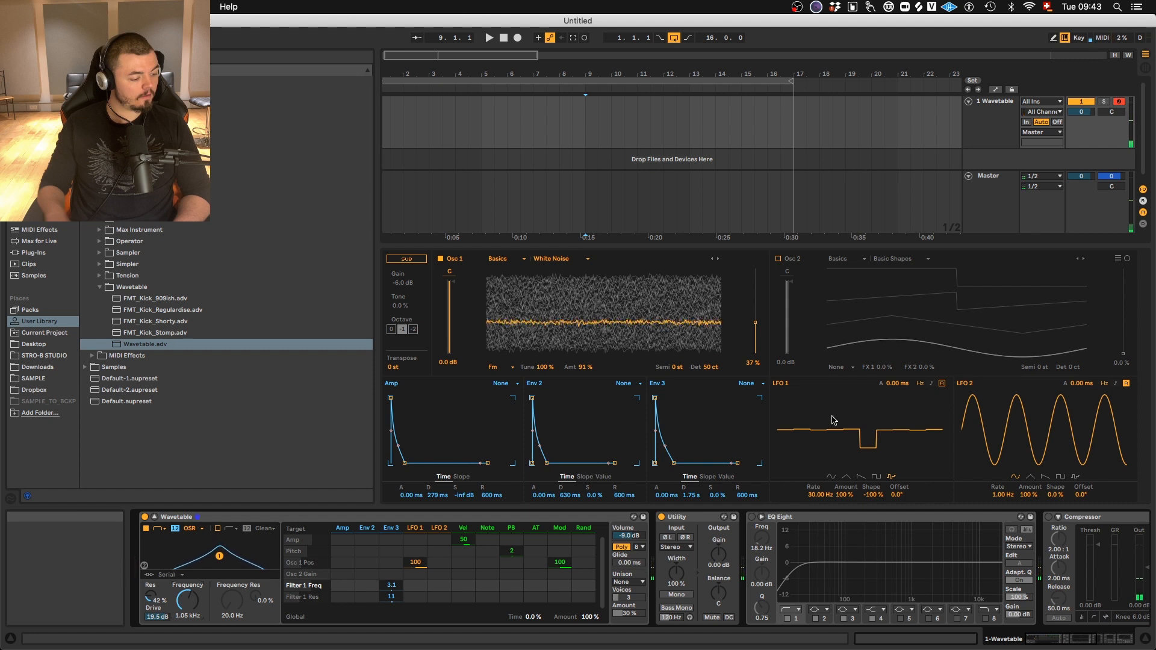
# Enable Osc 2, load the Radio 1 wavetable from the Noise category, and set its position to 27%
pyautogui.click(778, 258)
pyautogui.moveTo(793, 285); pyautogui.dragTo(794, 289)
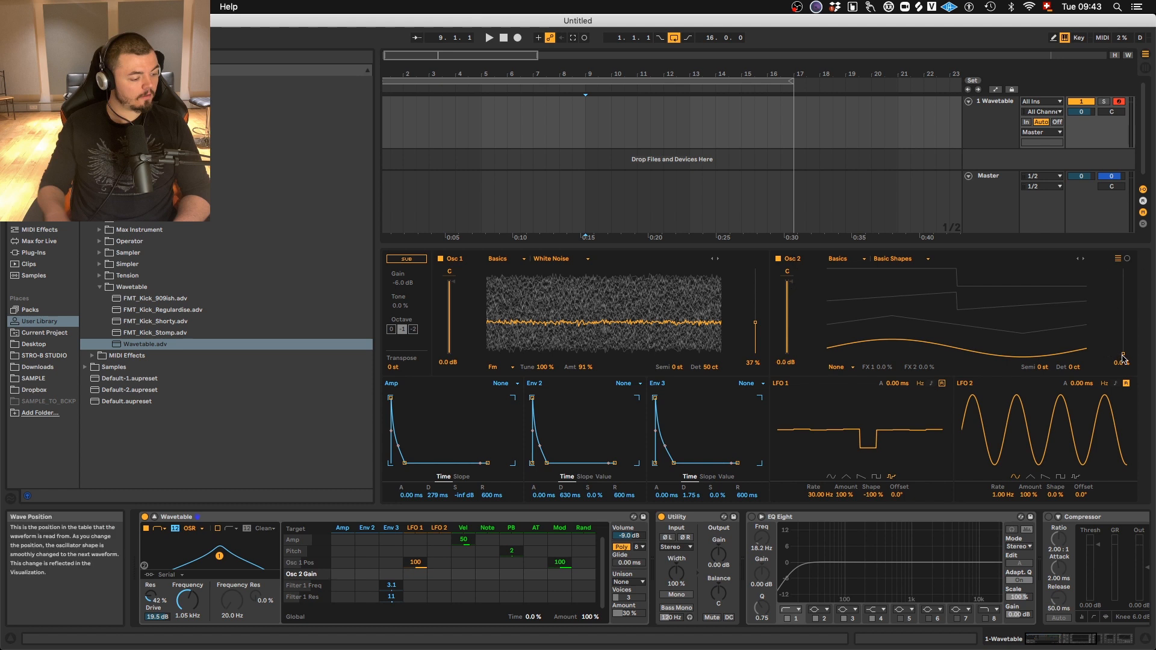
pyautogui.click(858, 258)
pyautogui.click(858, 258)
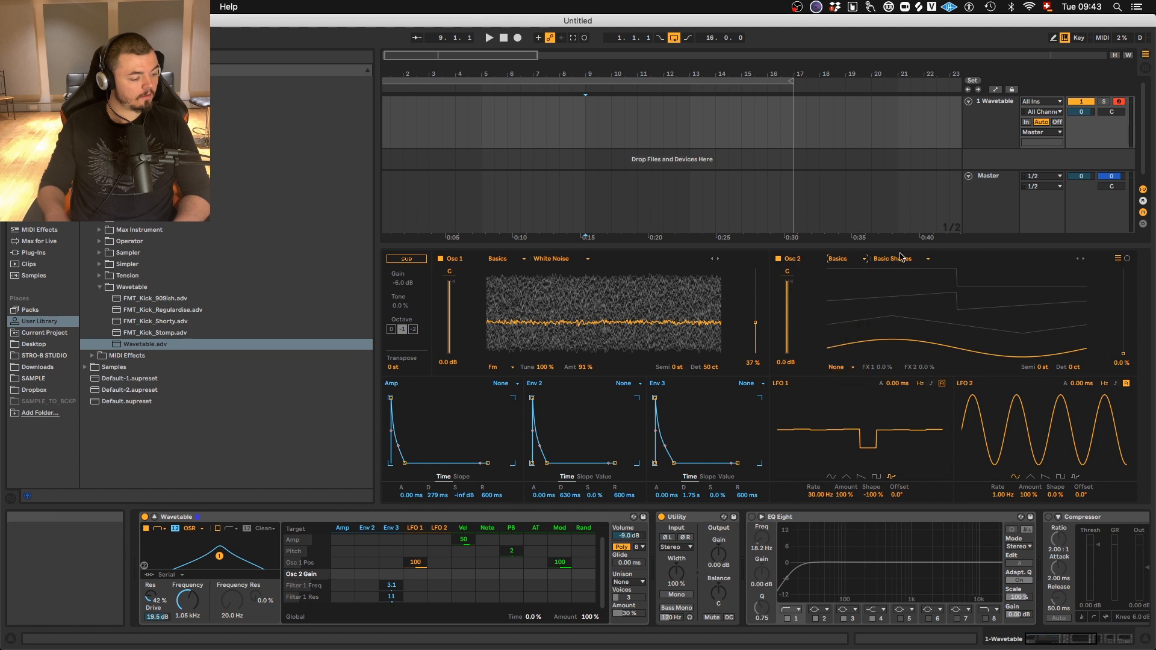
pyautogui.click(901, 258)
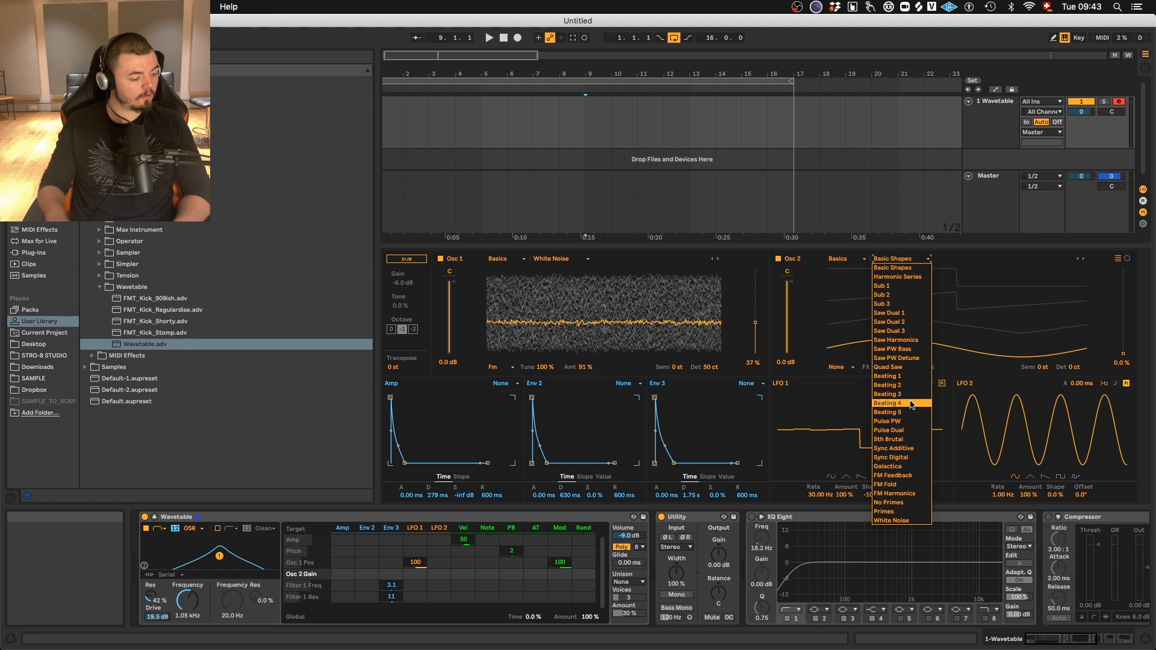
pyautogui.click(893, 268)
pyautogui.click(855, 258)
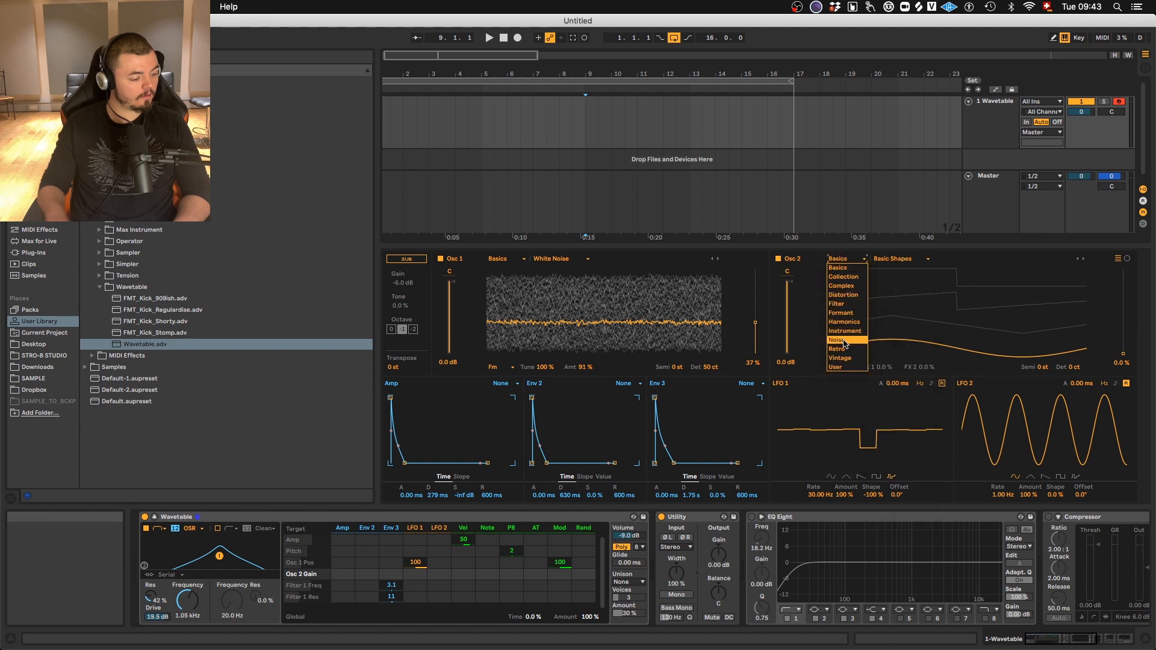
pyautogui.click(844, 341)
pyautogui.click(899, 259)
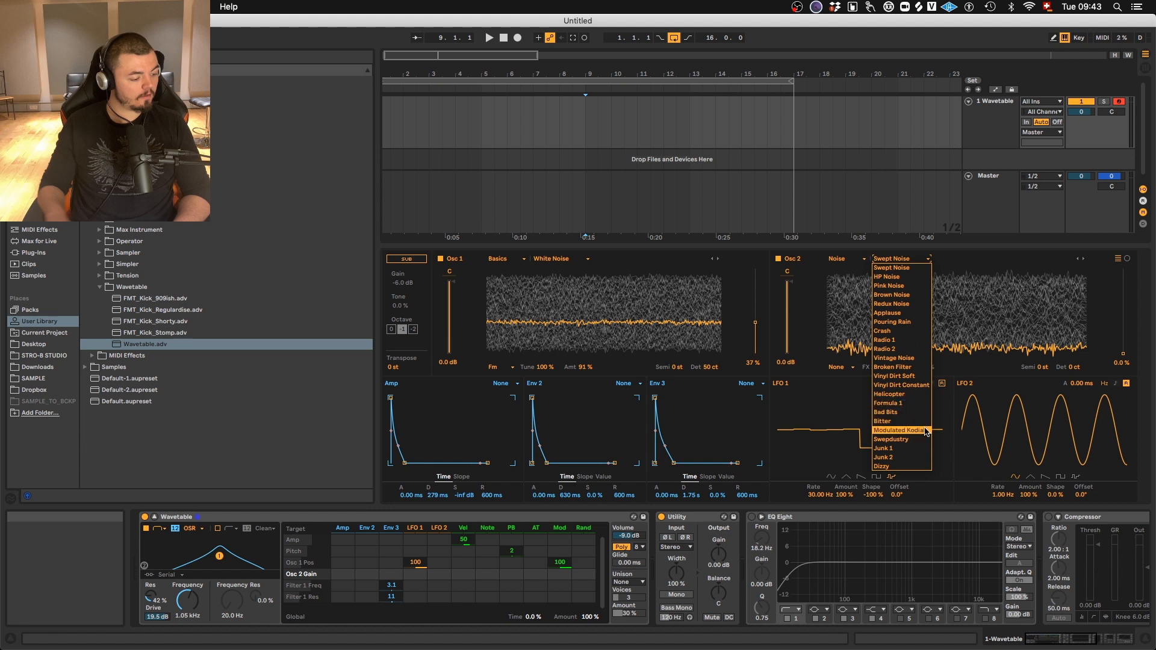
pyautogui.click(920, 341)
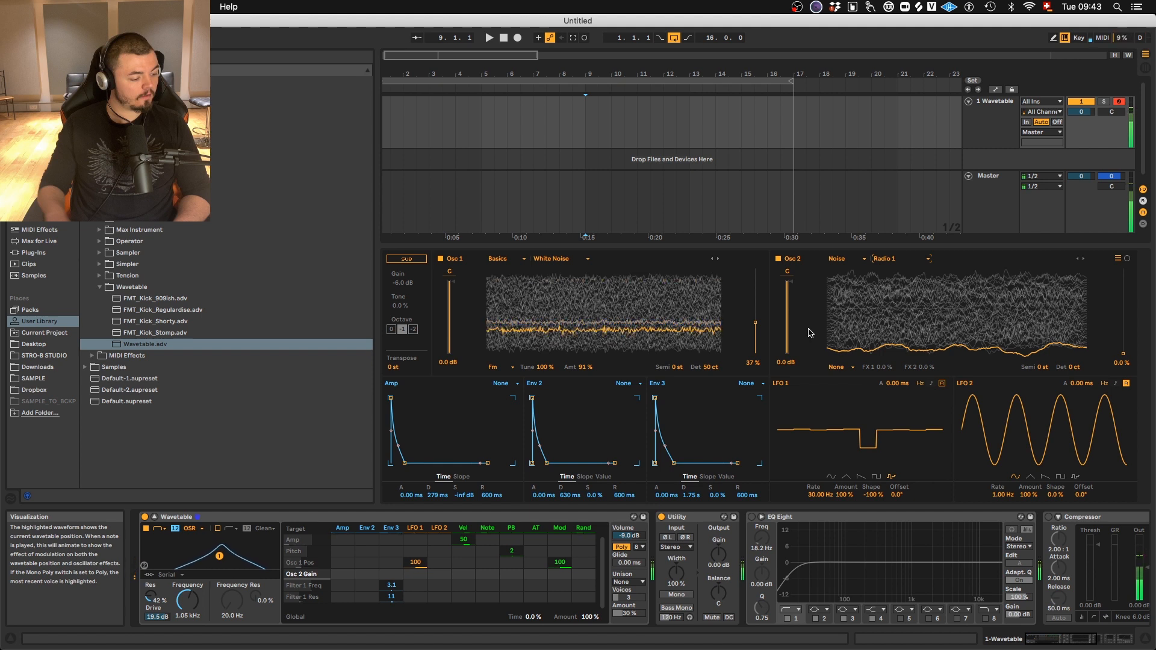
pyautogui.moveTo(1123, 353)
pyautogui.mouseDown()
pyautogui.moveTo(1131, 297)
pyautogui.moveTo(1130, 333)
pyautogui.mouseUp()
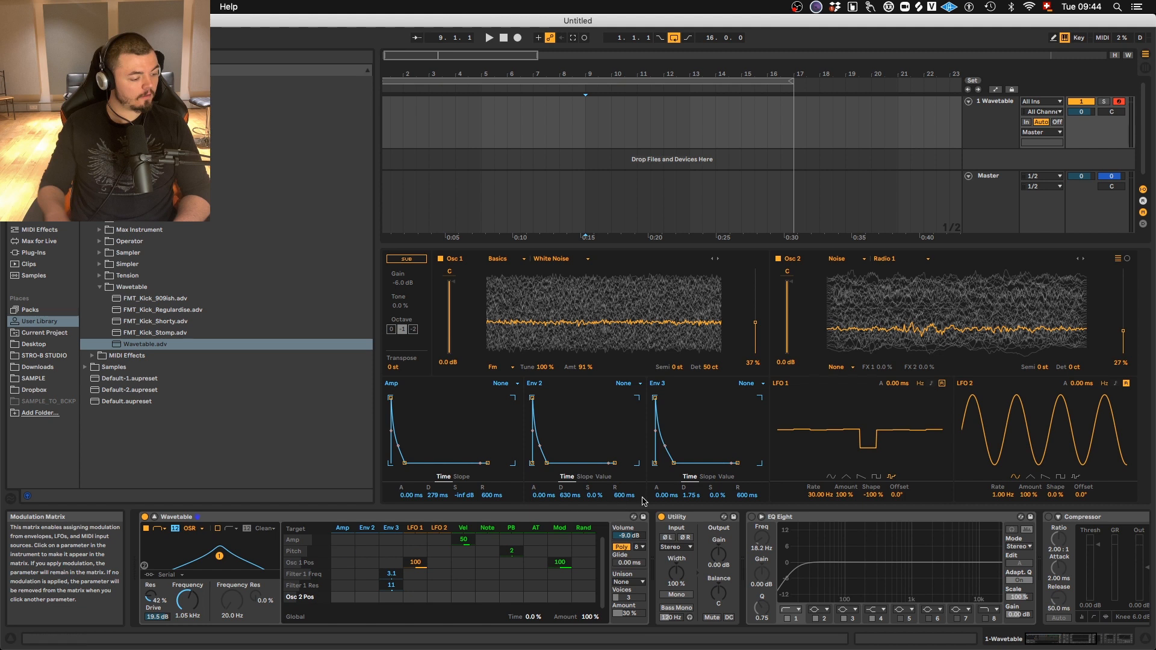
# Shorten the Env 2 decay to 74.3 ms and route Env 2 to Osc 2 Gain at 100
pyautogui.moveTo(547, 463)
pyautogui.mouseDown()
pyautogui.moveTo(560, 461)
pyautogui.moveTo(541, 463)
pyautogui.mouseUp()
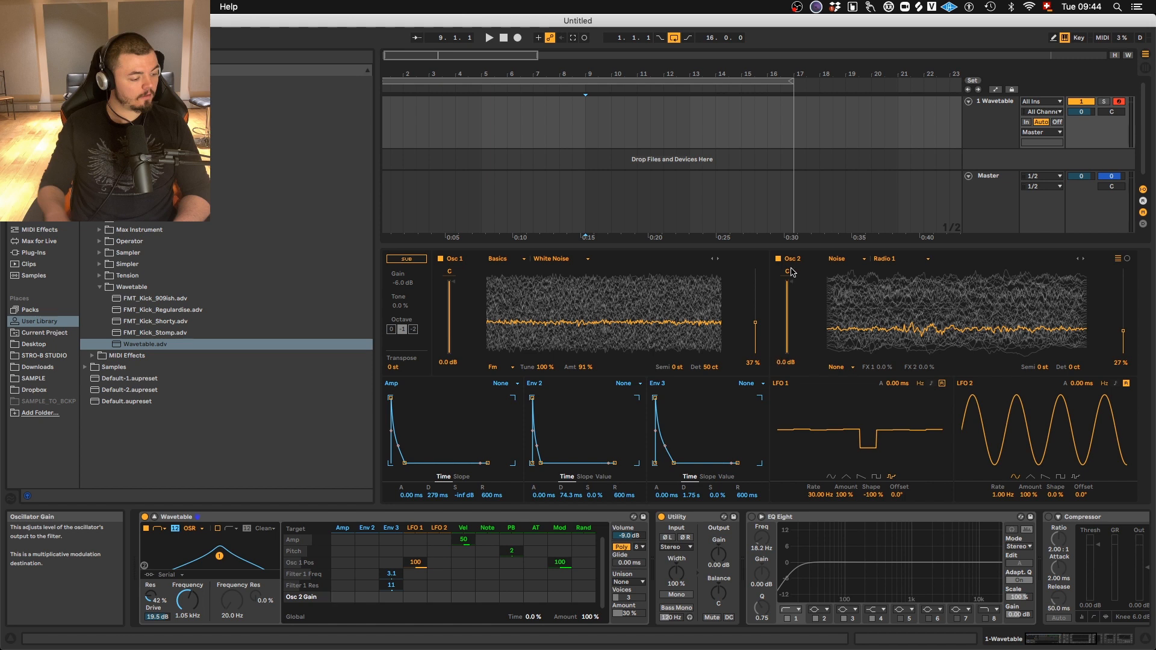
pyautogui.moveTo(362, 597); pyautogui.dragTo(371, 548)
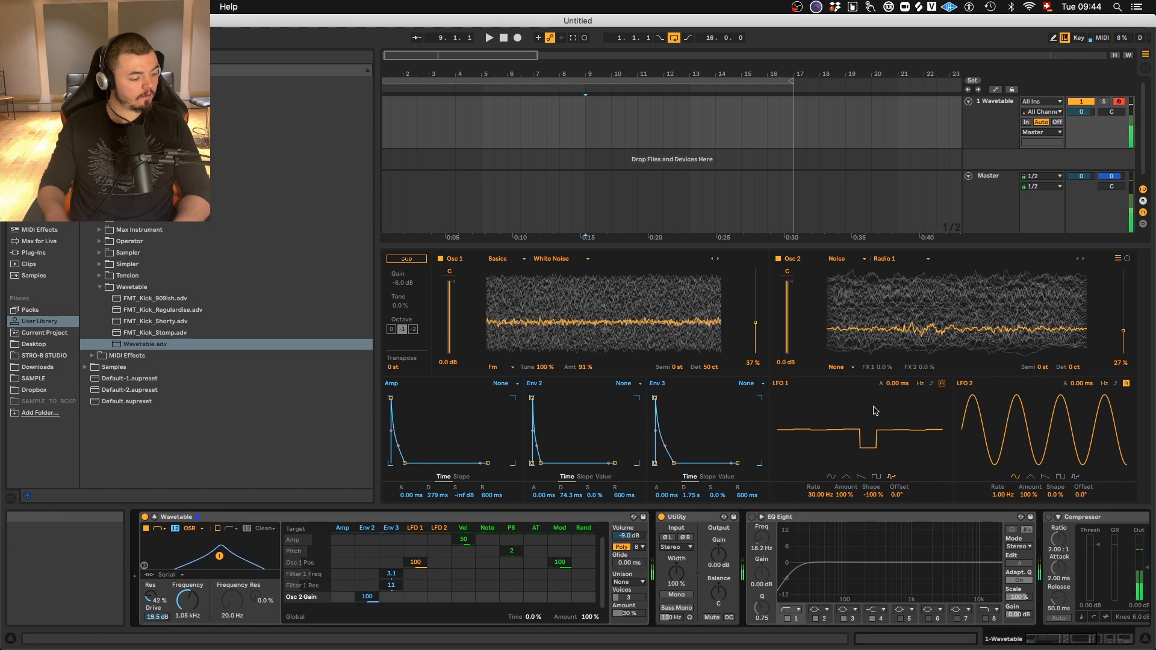
# Tune Osc 2 to 24 st with 50 ct detune and raise its wavetable position to 87%
pyautogui.moveTo(1124, 331)
pyautogui.mouseDown()
pyautogui.moveTo(1128, 295)
pyautogui.moveTo(1128, 311)
pyautogui.mouseUp()
pyautogui.moveTo(1067, 364); pyautogui.dragTo(1118, 112)
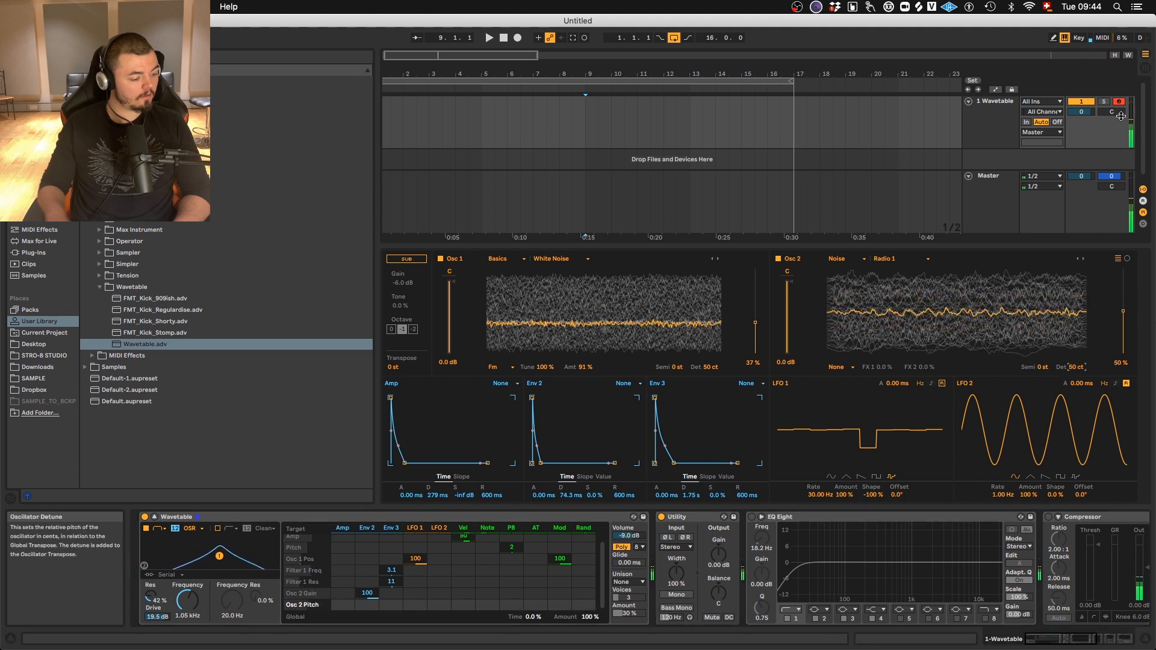
pyautogui.moveTo(1043, 366); pyautogui.dragTo(1126, 279)
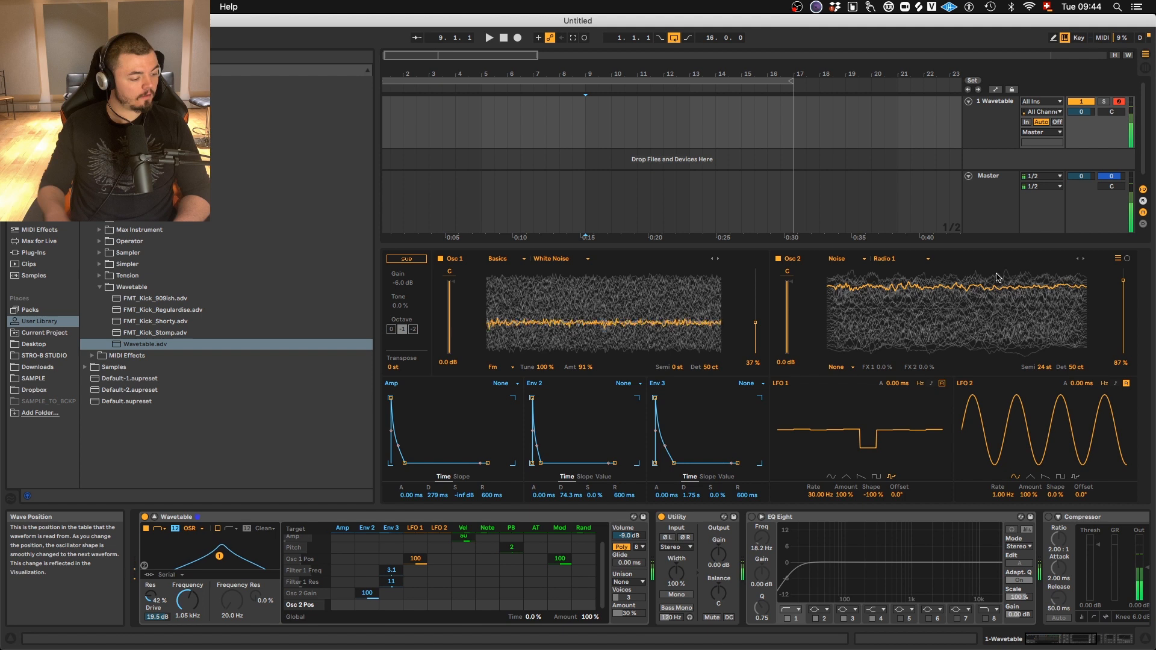
# Audition further Noise wavetables on Osc 2 with Osc 1 turned off, settling on Bad Bits with the position at 54%
pyautogui.click(1082, 259)
pyautogui.click(1082, 260)
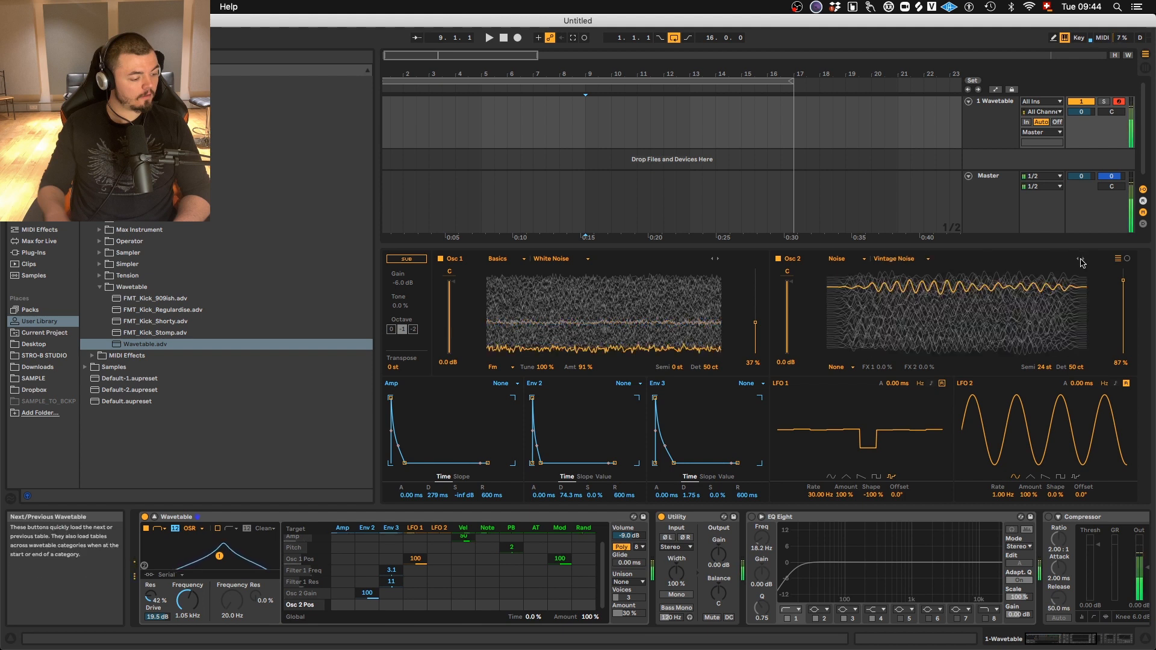
pyautogui.click(1082, 260)
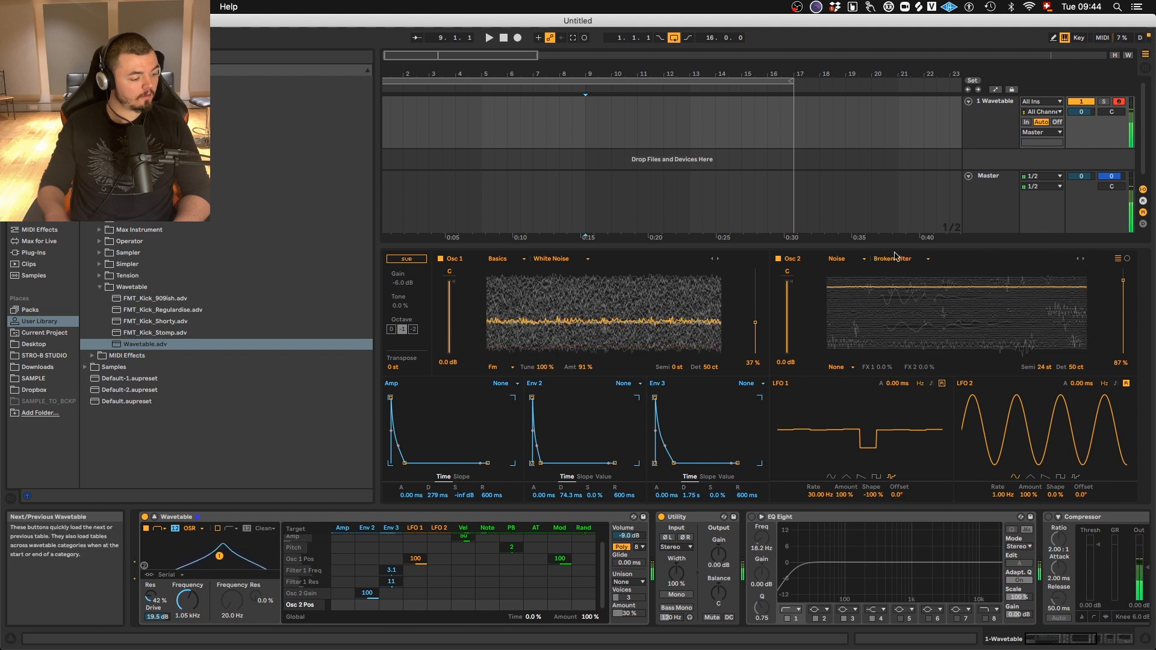
pyautogui.moveTo(1123, 281); pyautogui.dragTo(1119, 311)
pyautogui.click(440, 259)
pyautogui.click(1084, 259)
pyautogui.click(1083, 259)
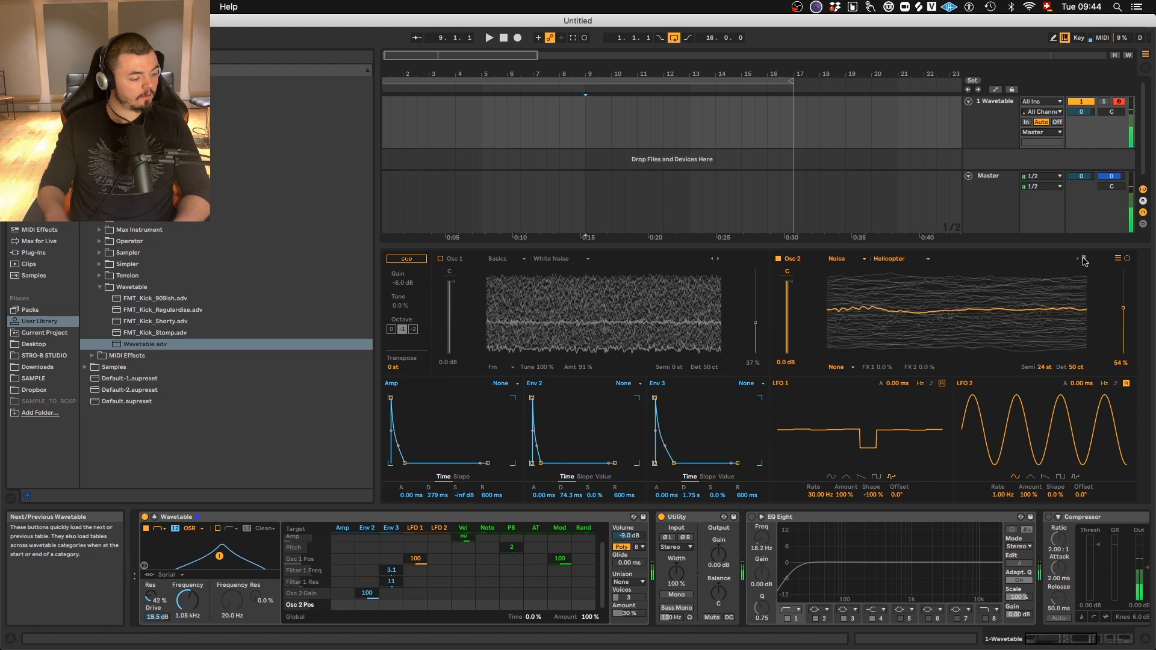
pyautogui.click(1083, 259)
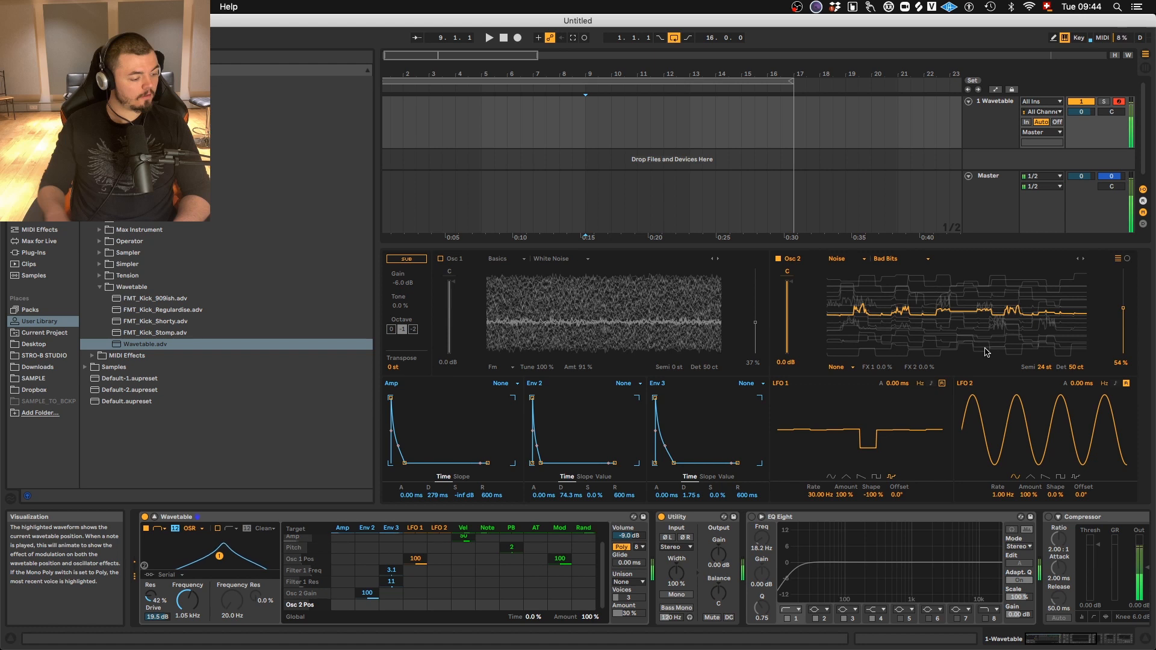
# Apply the Fm effect to Osc 2 with Amt 58%, modulated by Env 2 at 100, and set the position to 59%
pyautogui.click(838, 367)
pyautogui.click(842, 385)
pyautogui.moveTo(928, 368); pyautogui.dragTo(916, 330)
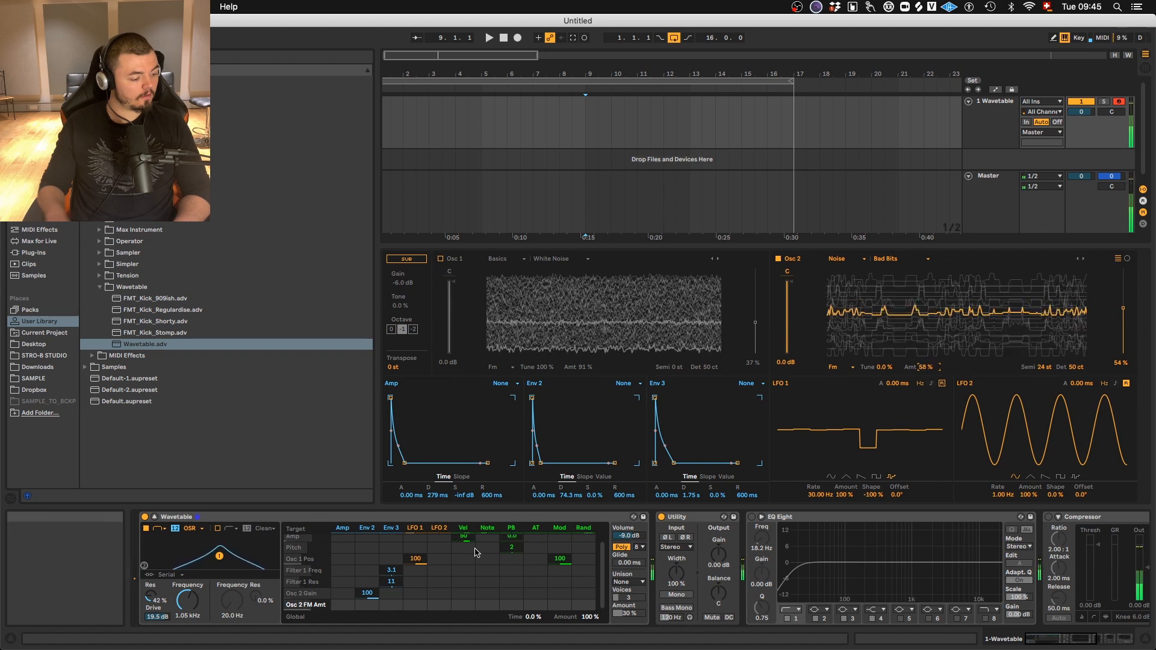
pyautogui.doubleClick(368, 603)
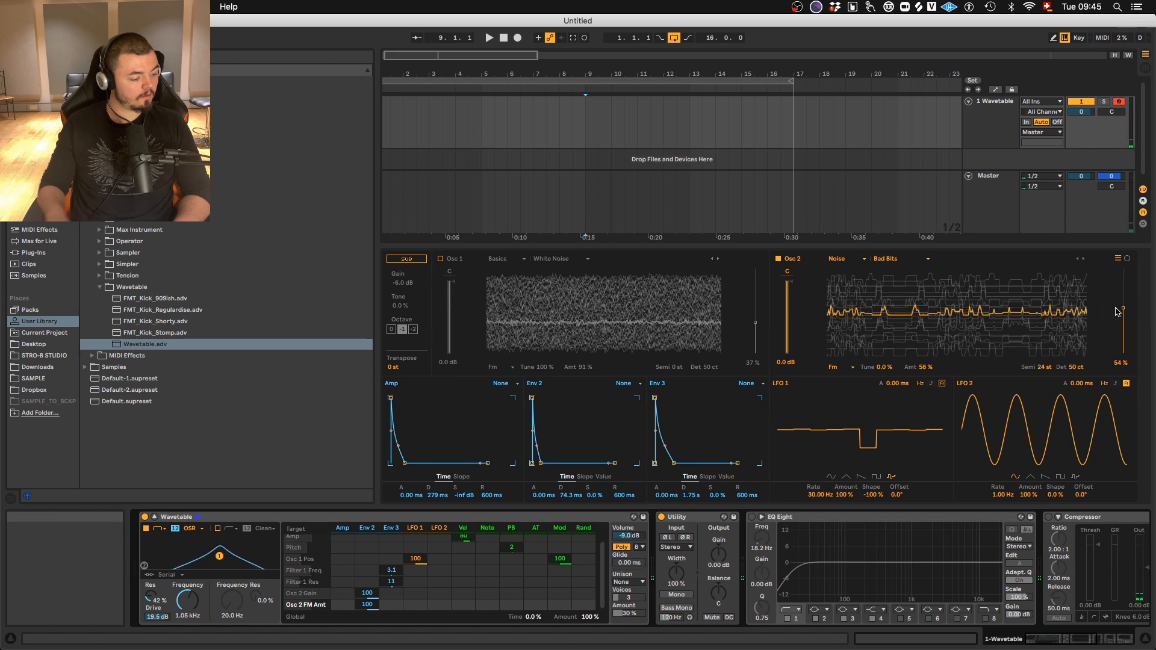
pyautogui.moveTo(1123, 309); pyautogui.dragTo(1123, 304)
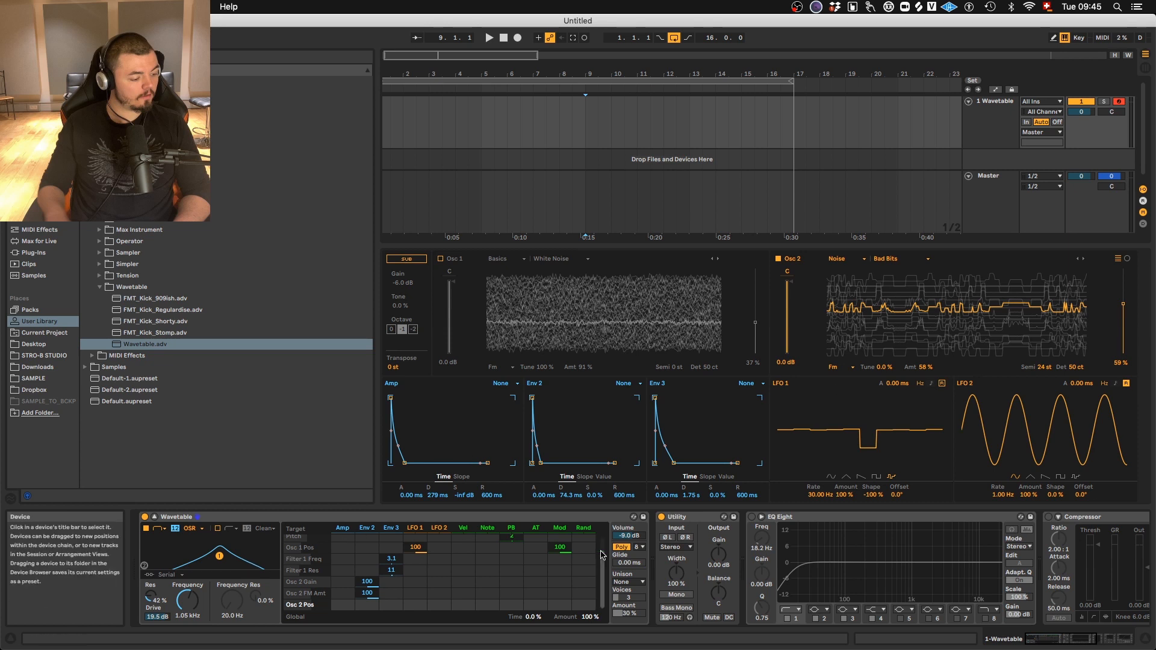
# Compare the sound with Filter 1 switched off and back on, and check the modulation matrix assignments
pyautogui.scroll(2, 607, 536)
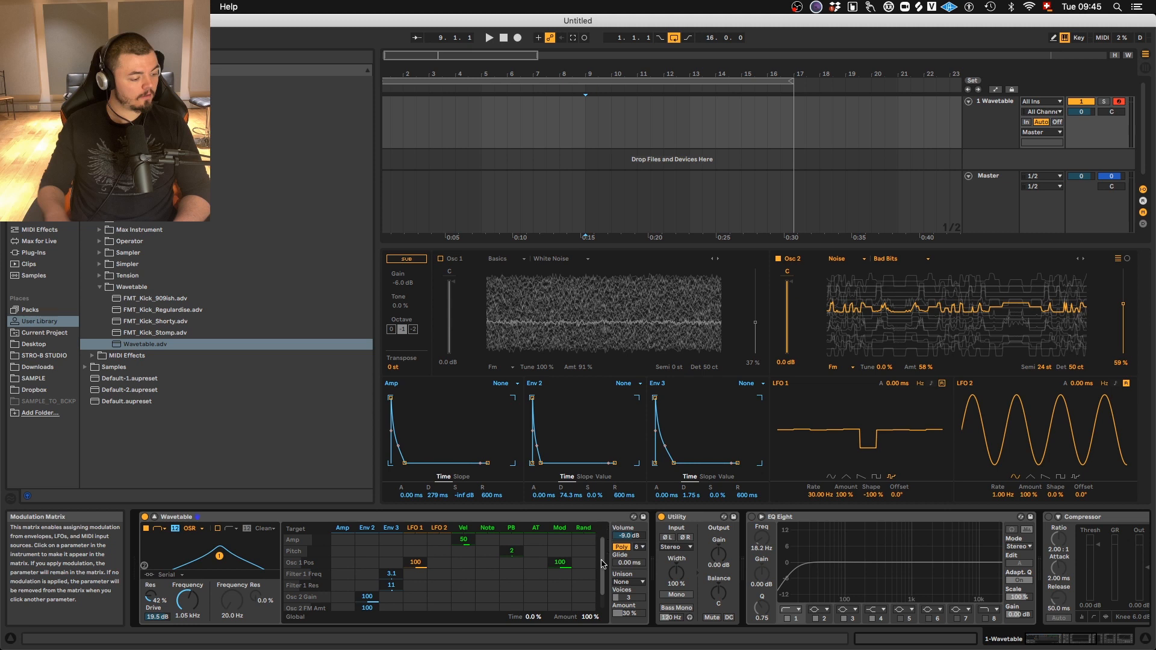
pyautogui.scroll(-2, 602, 564)
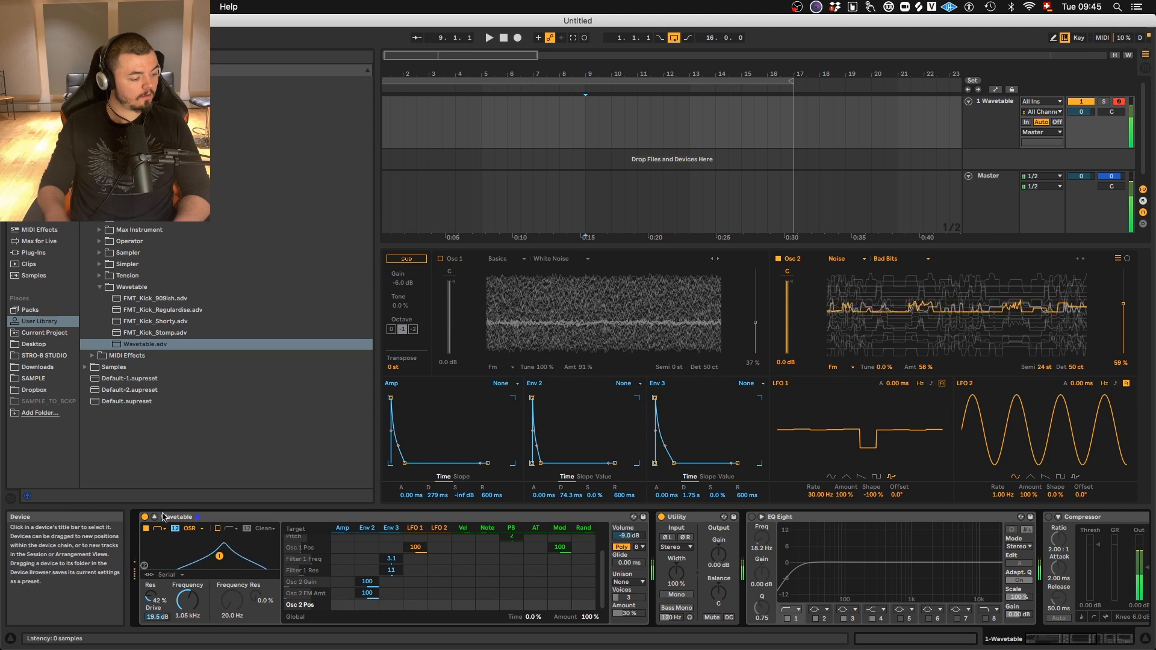
pyautogui.click(146, 529)
pyautogui.click(147, 528)
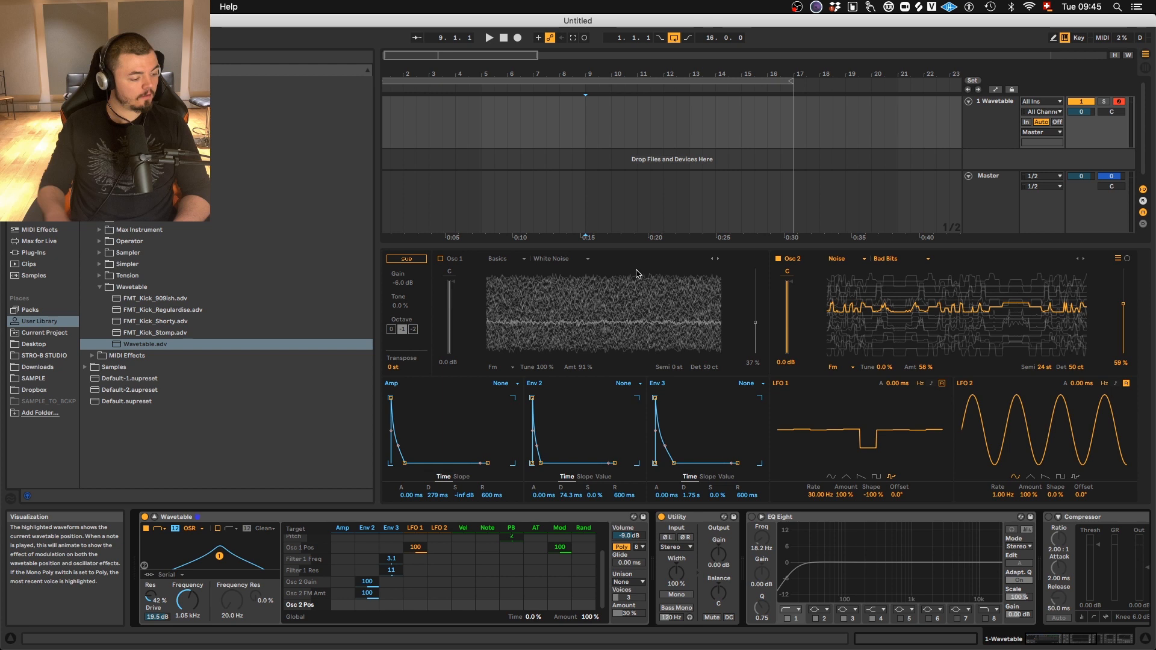
# Turn Osc 1 back on and shorten the Amp envelope decay to 234 ms
pyautogui.click(439, 259)
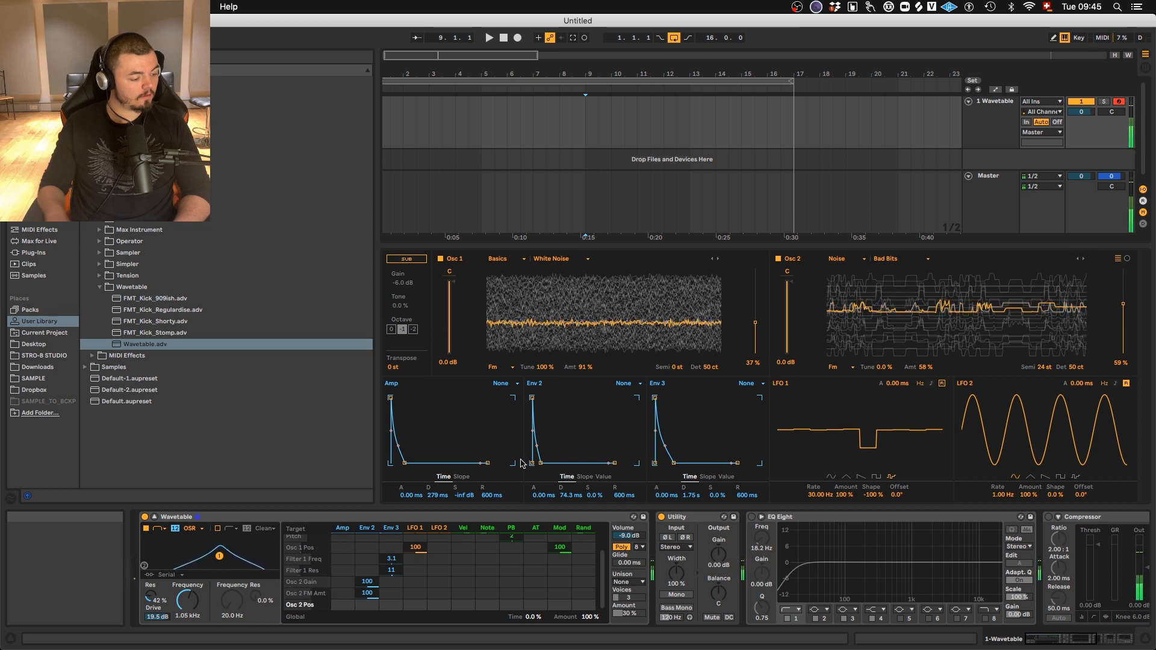
pyautogui.moveTo(405, 464); pyautogui.dragTo(407, 463)
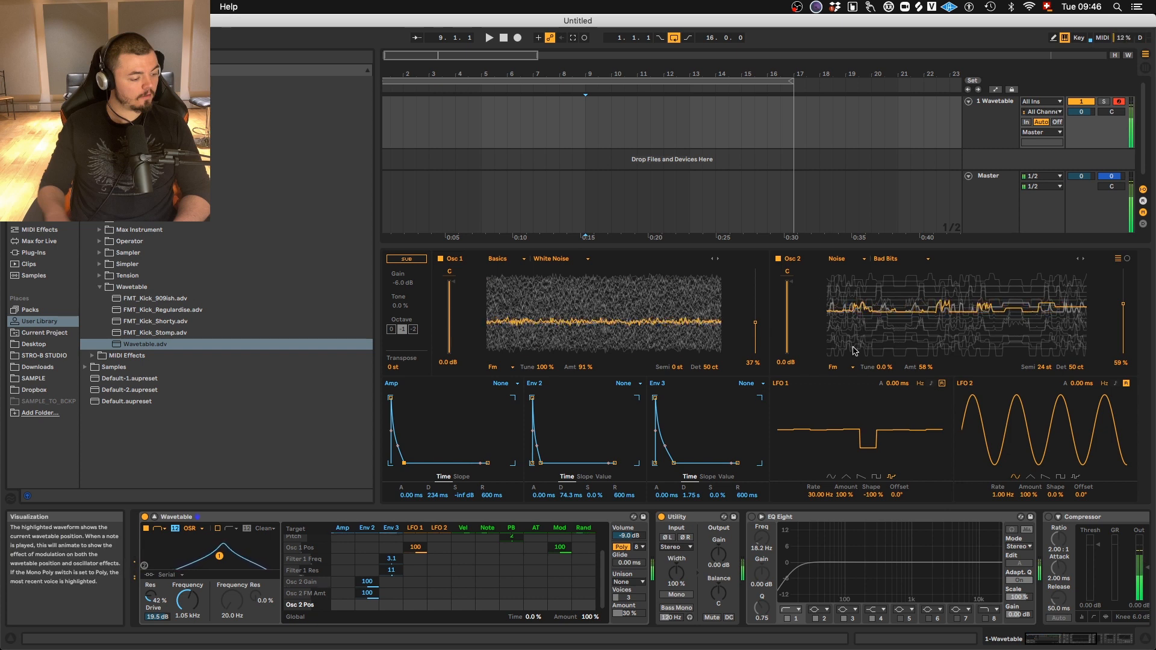
# Switch the oscillator displays to the polar view and back to the linear view
pyautogui.click(1127, 258)
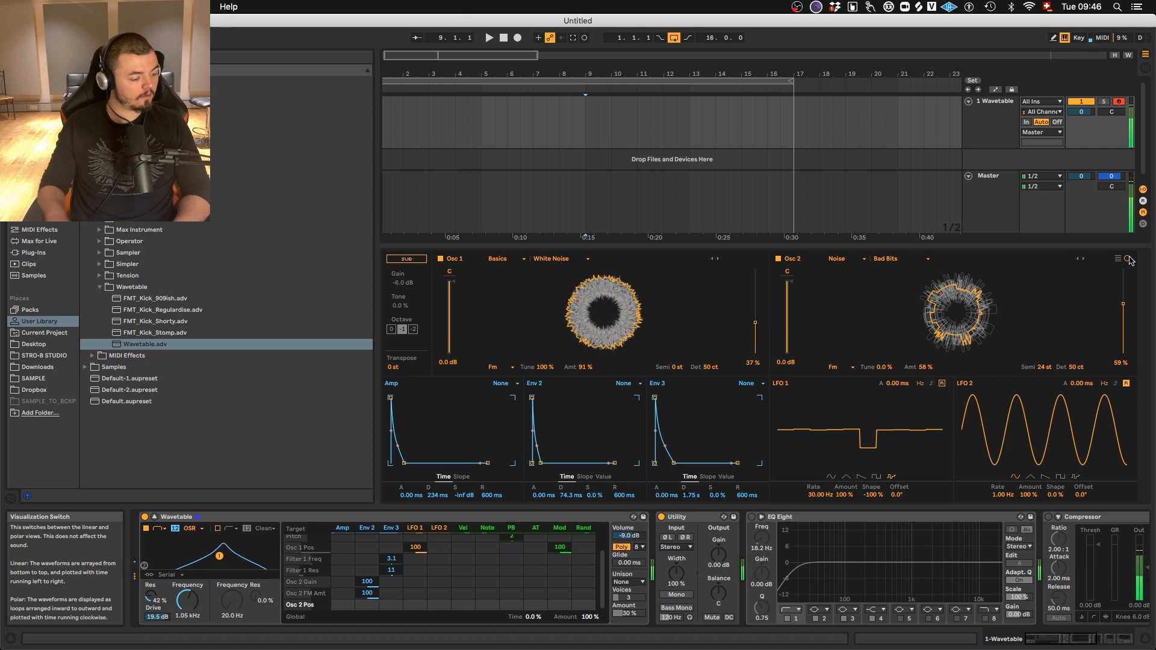
pyautogui.click(1125, 259)
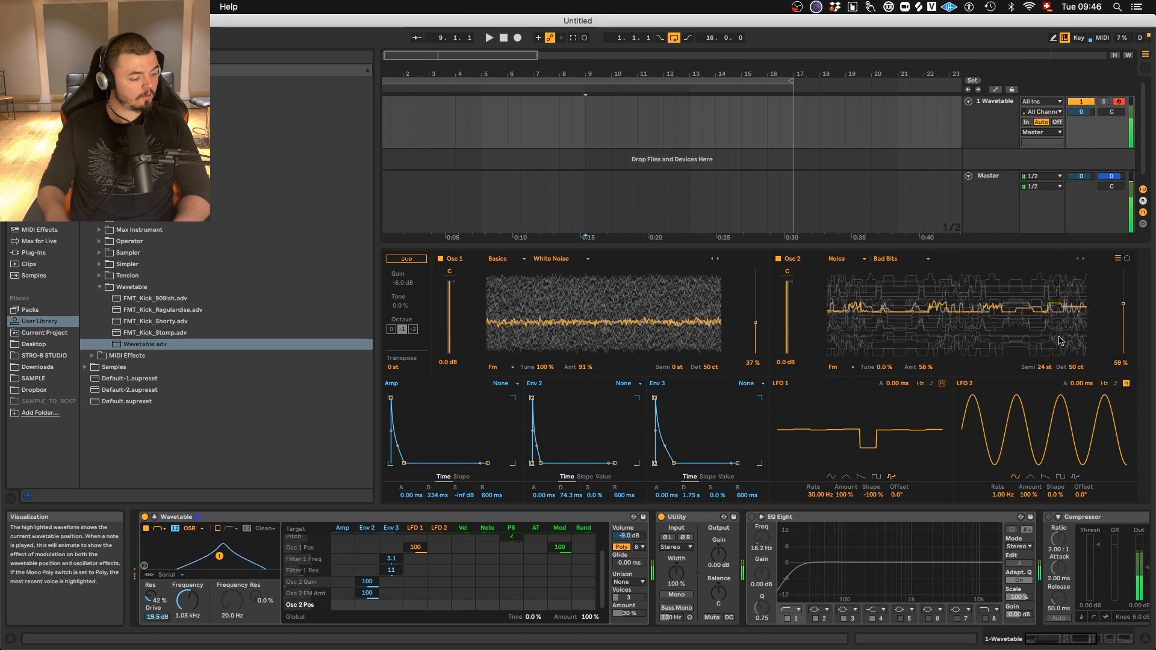
pyautogui.moveTo(449, 282)
pyautogui.mouseDown()
pyautogui.moveTo(448, 323)
pyautogui.moveTo(464, 299)
pyautogui.mouseUp()
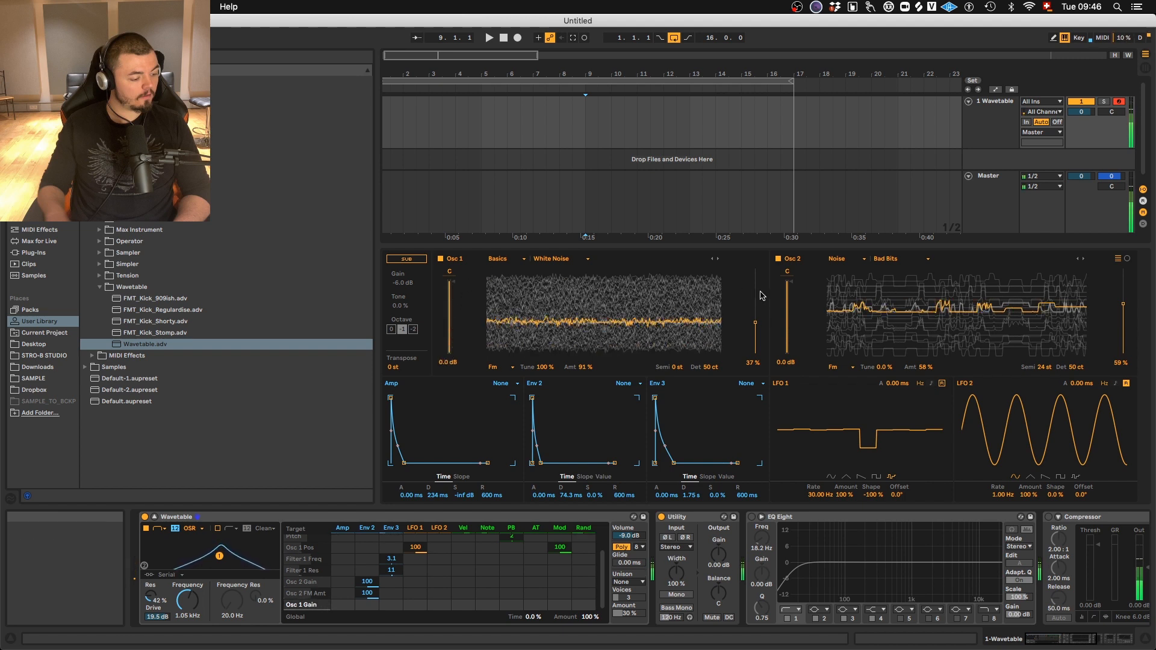
# Set the Osc 2 wavetable position to 9.2% and modulate it with LFO 1 at 45
pyautogui.moveTo(1123, 328); pyautogui.dragTo(1123, 348)
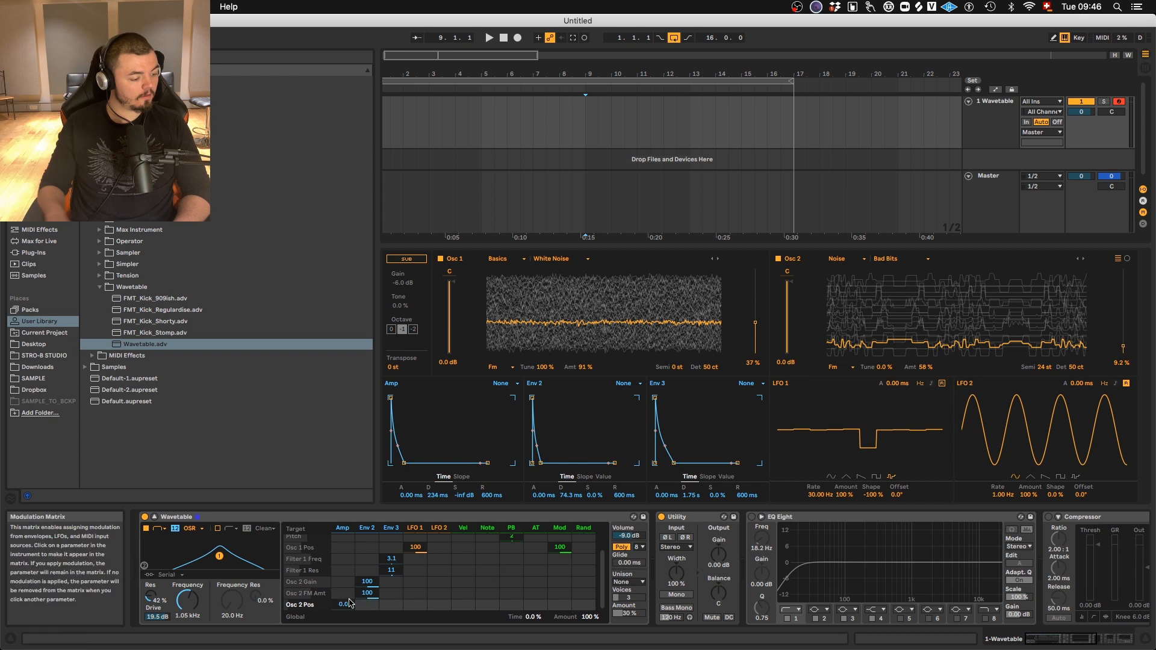
pyautogui.moveTo(415, 611); pyautogui.dragTo(412, 628)
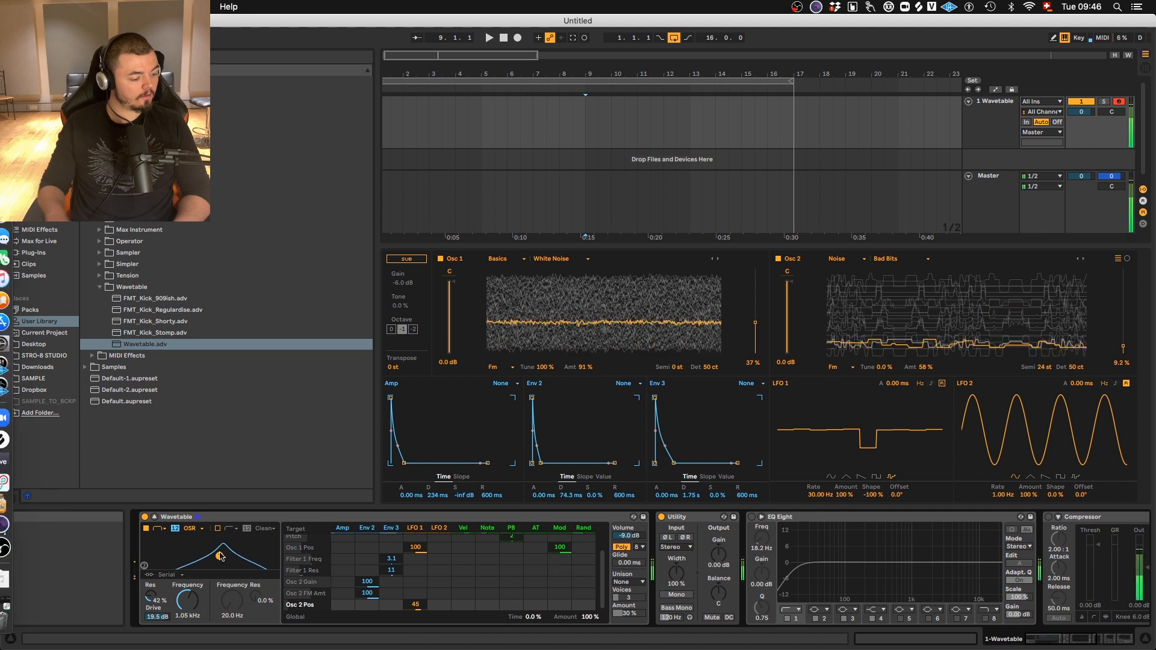
pyautogui.click(171, 575)
pyautogui.click(202, 579)
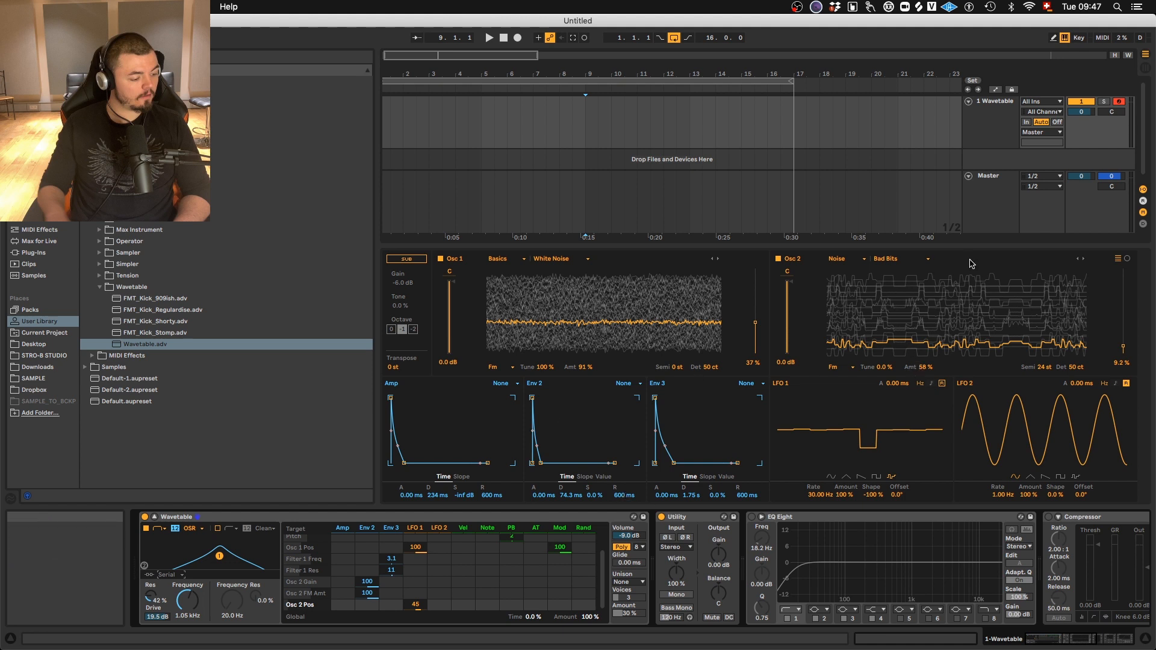
# Save the sound as a Wavetable preset named FMT_Clap
pyautogui.click(644, 517)
pyautogui.write('FMT_Clap')
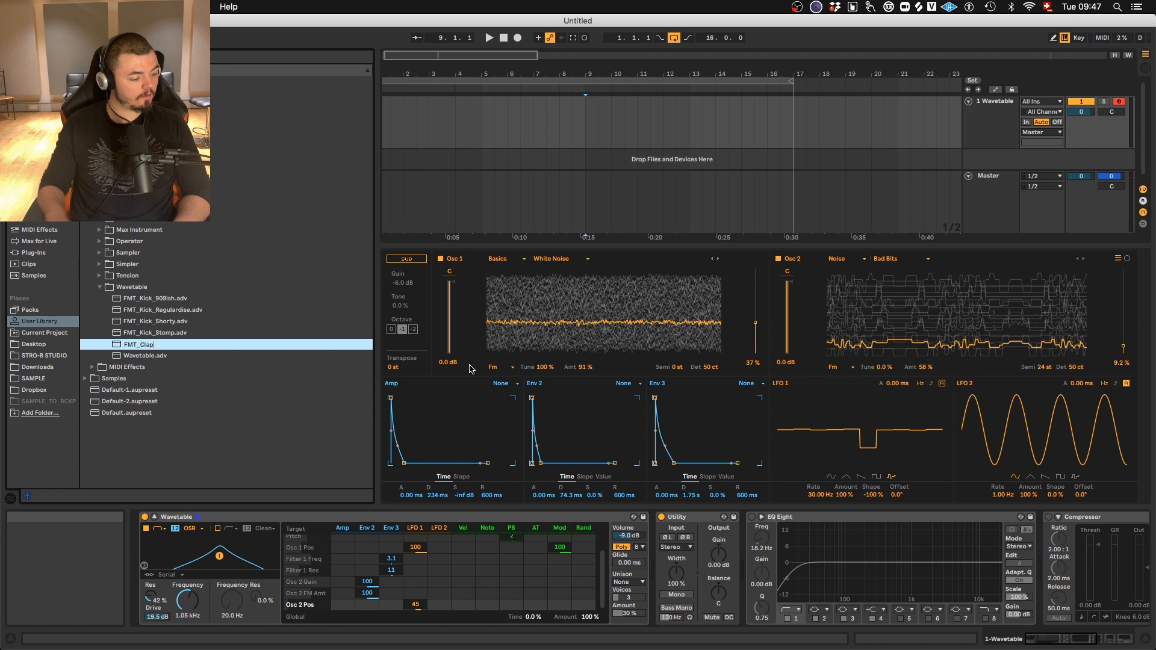
pyautogui.press('Return')
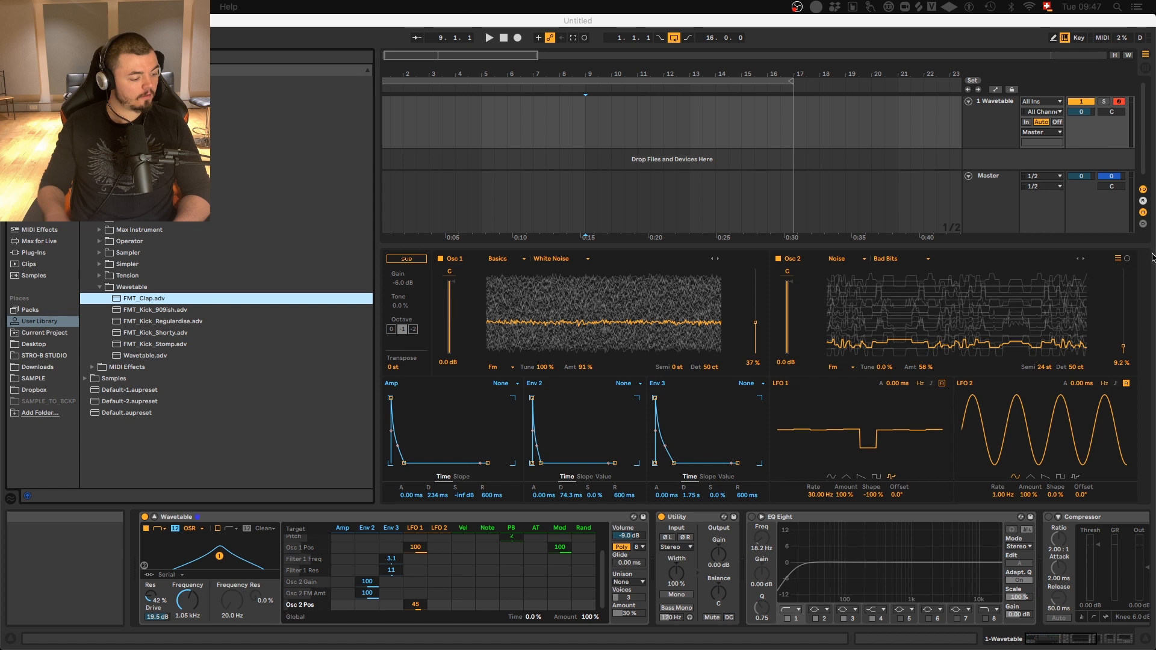
# Load the Wavetable.adv preset to start a new sound and turn on Osc 2
pyautogui.click(139, 359)
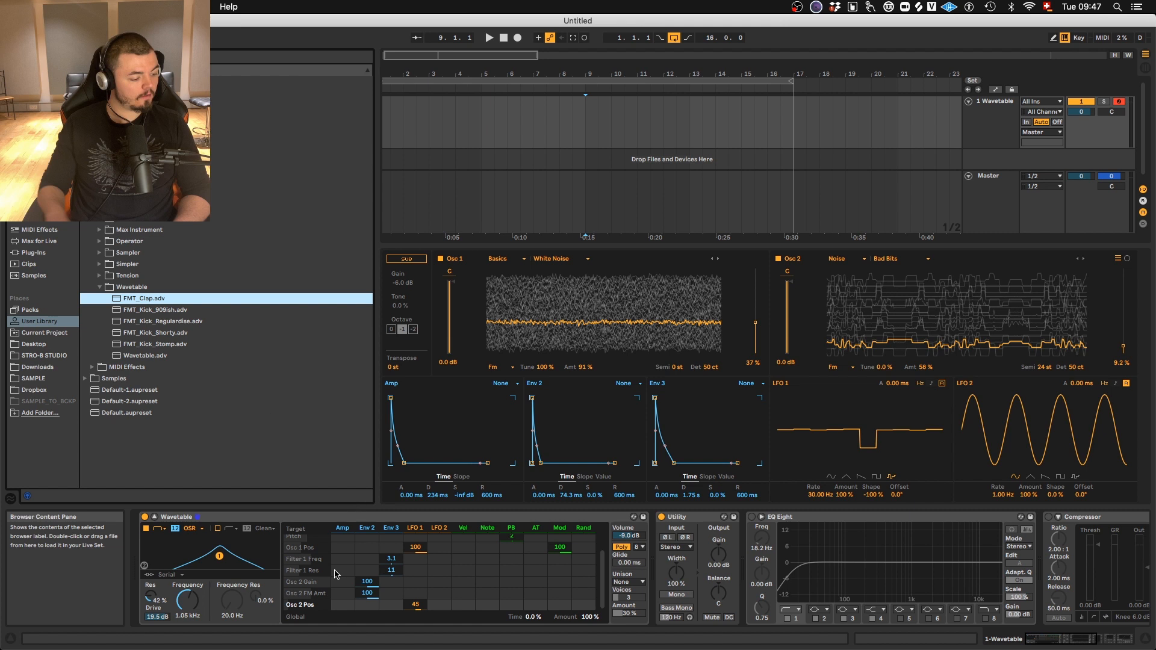
pyautogui.doubleClick(144, 356)
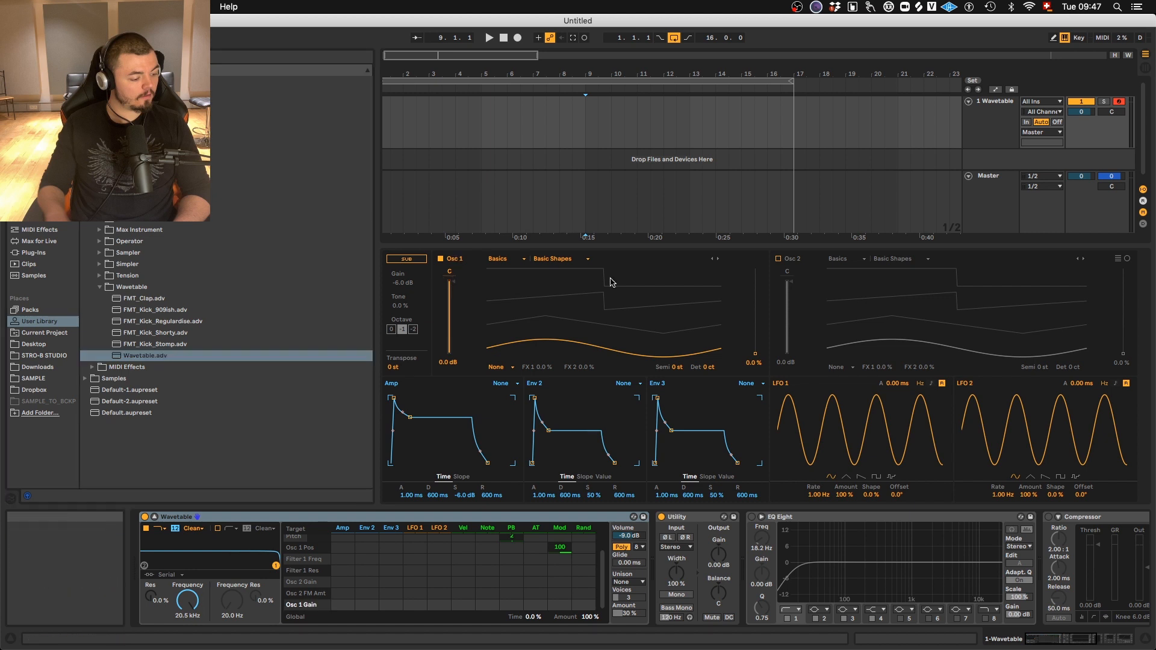
pyautogui.click(788, 286)
pyautogui.click(779, 260)
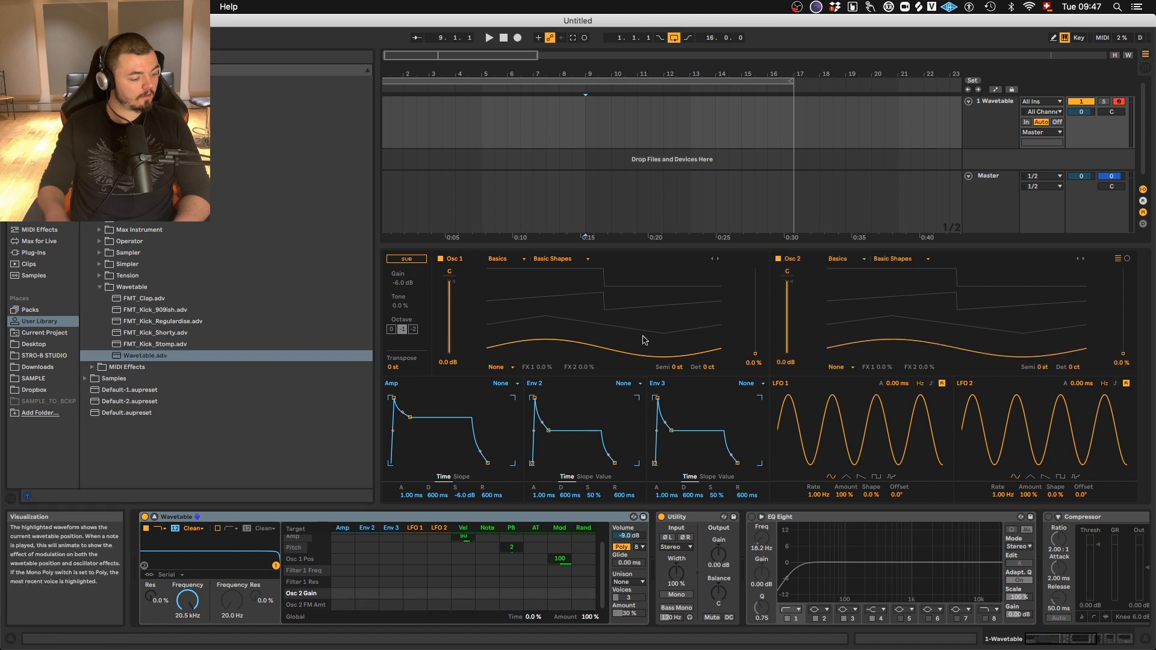
# Set the wavetable positions of Osc 1 and Osc 2 to 100%
pyautogui.moveTo(755, 353); pyautogui.dragTo(791, 186)
pyautogui.moveTo(1123, 352); pyautogui.dragTo(1123, 268)
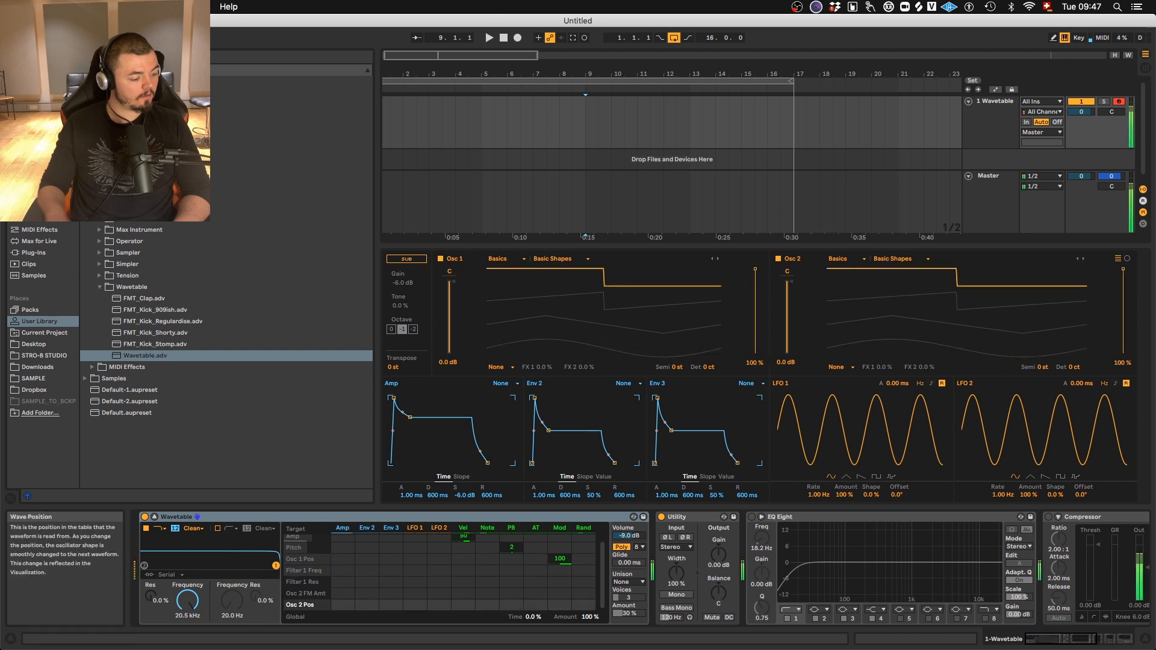
pyautogui.press('space')
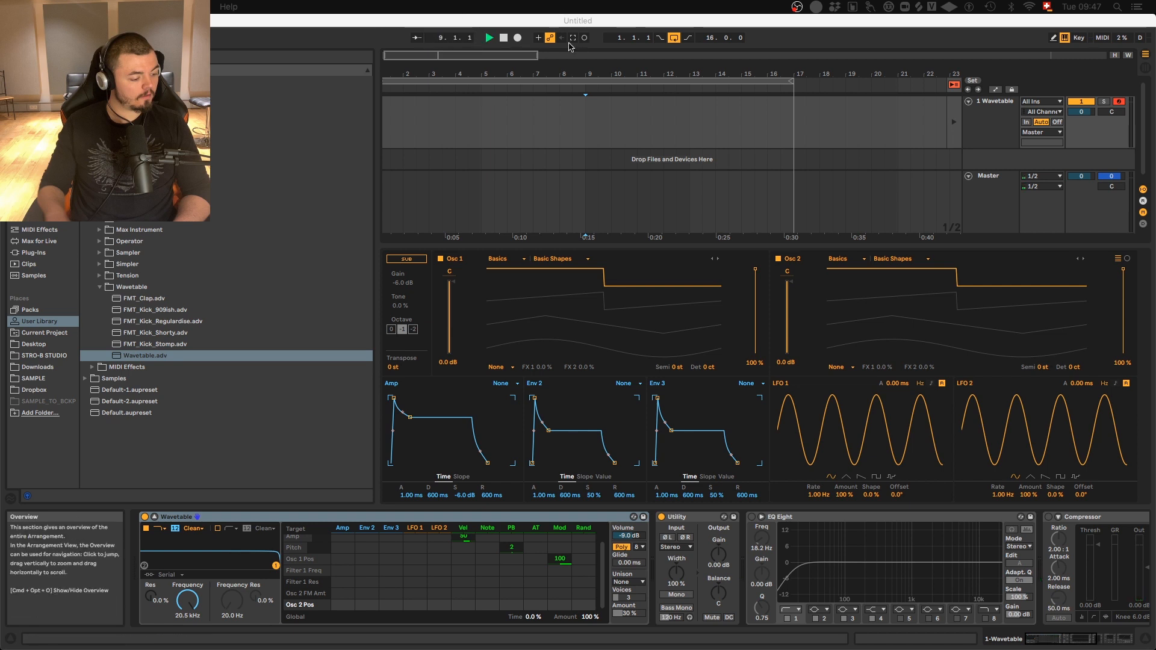
pyautogui.click(667, 354)
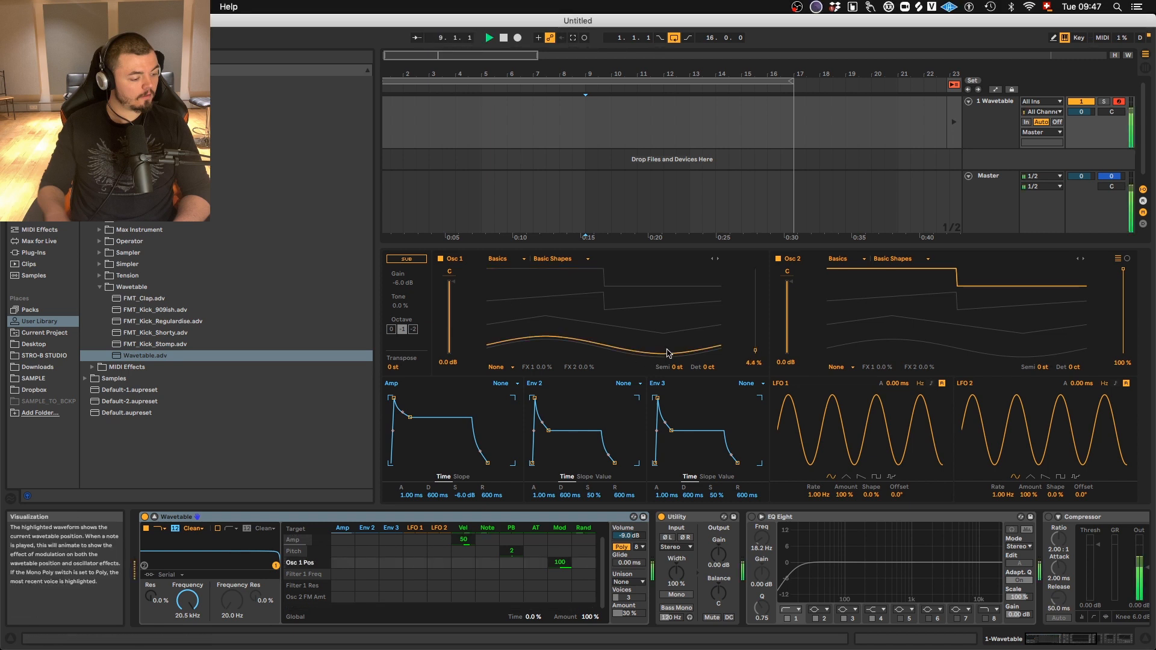
pyautogui.moveTo(756, 351); pyautogui.dragTo(774, 209)
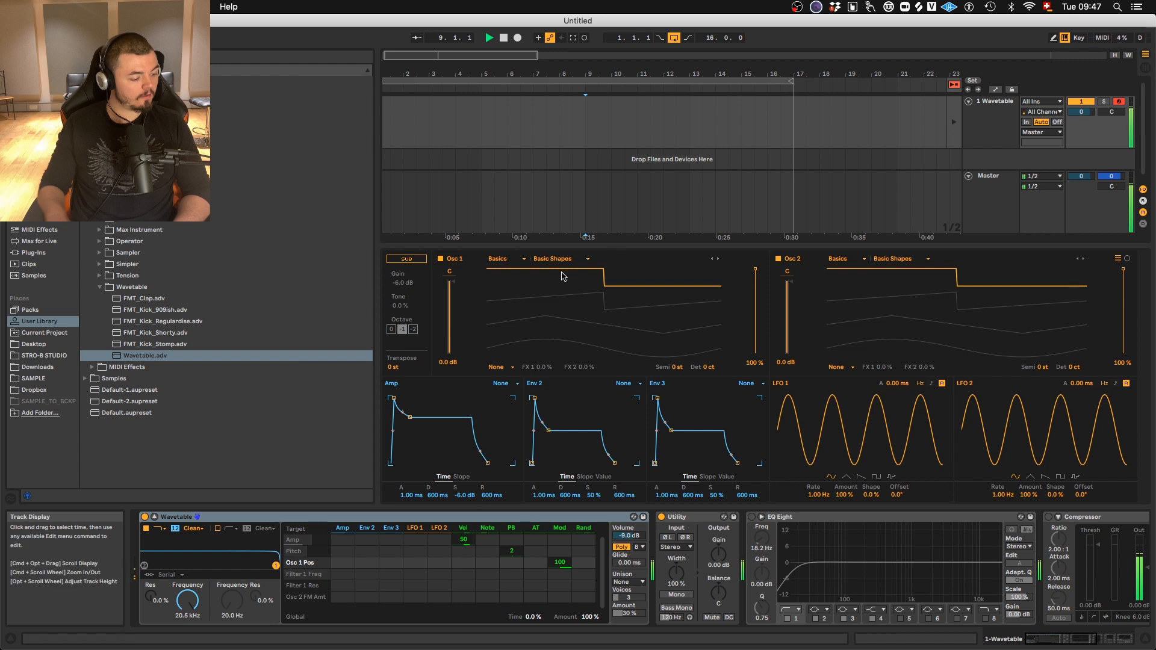
# Choose the Saw Dual 1 wavetable for both Osc 1 and Osc 2
pyautogui.click(582, 259)
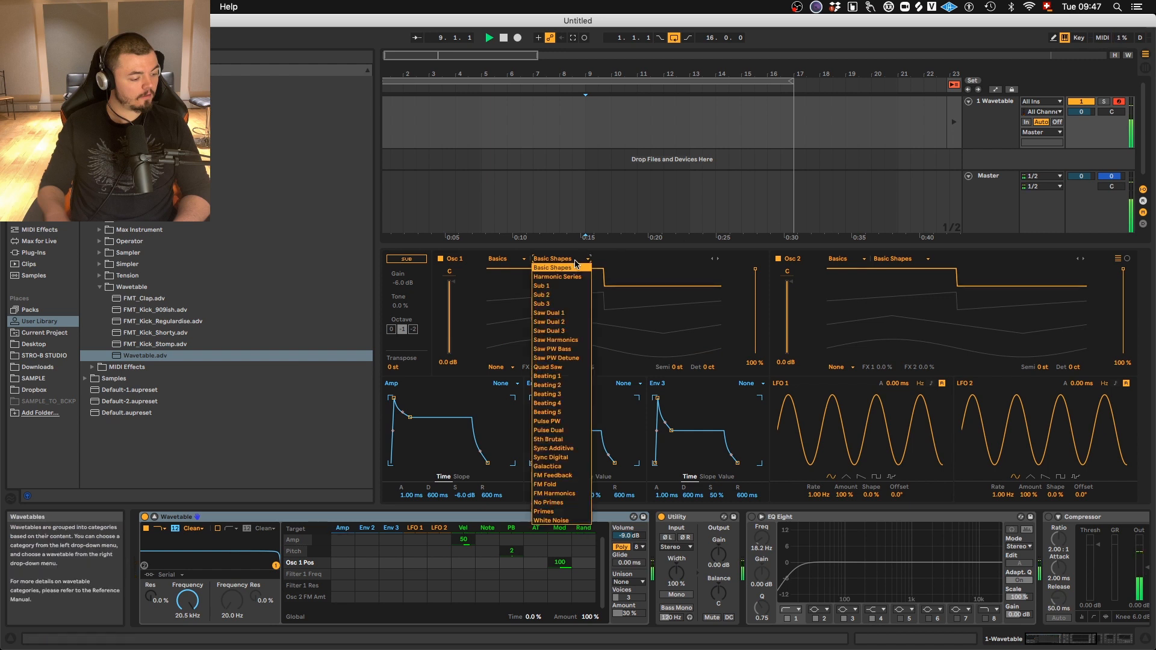
pyautogui.click(569, 313)
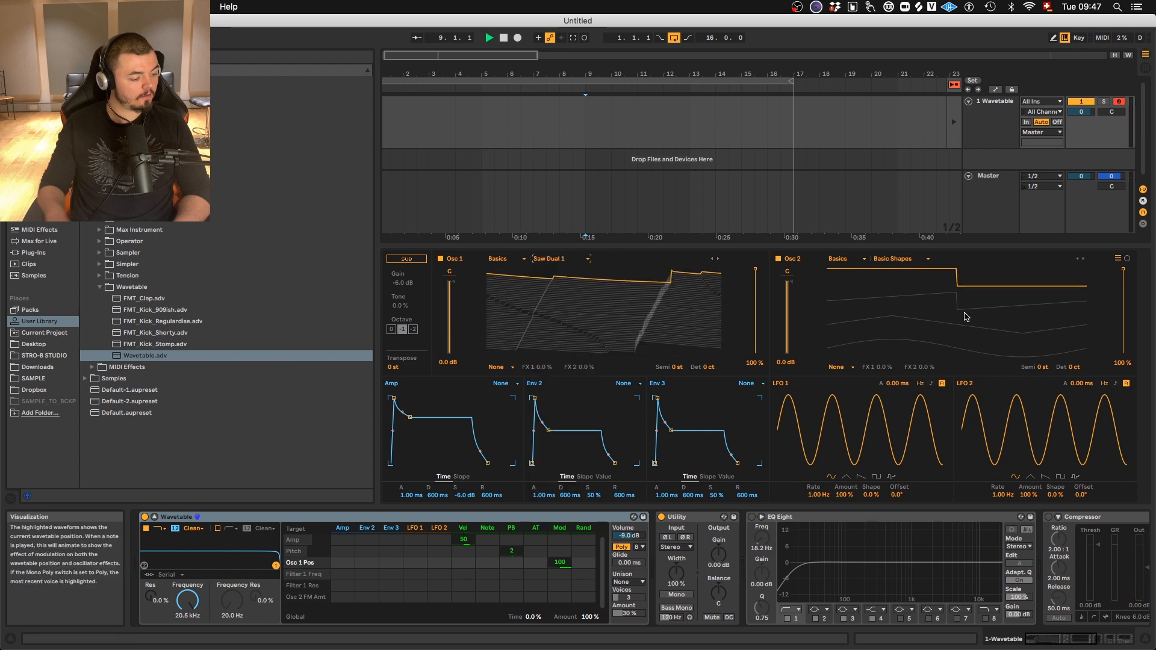
pyautogui.click(897, 265)
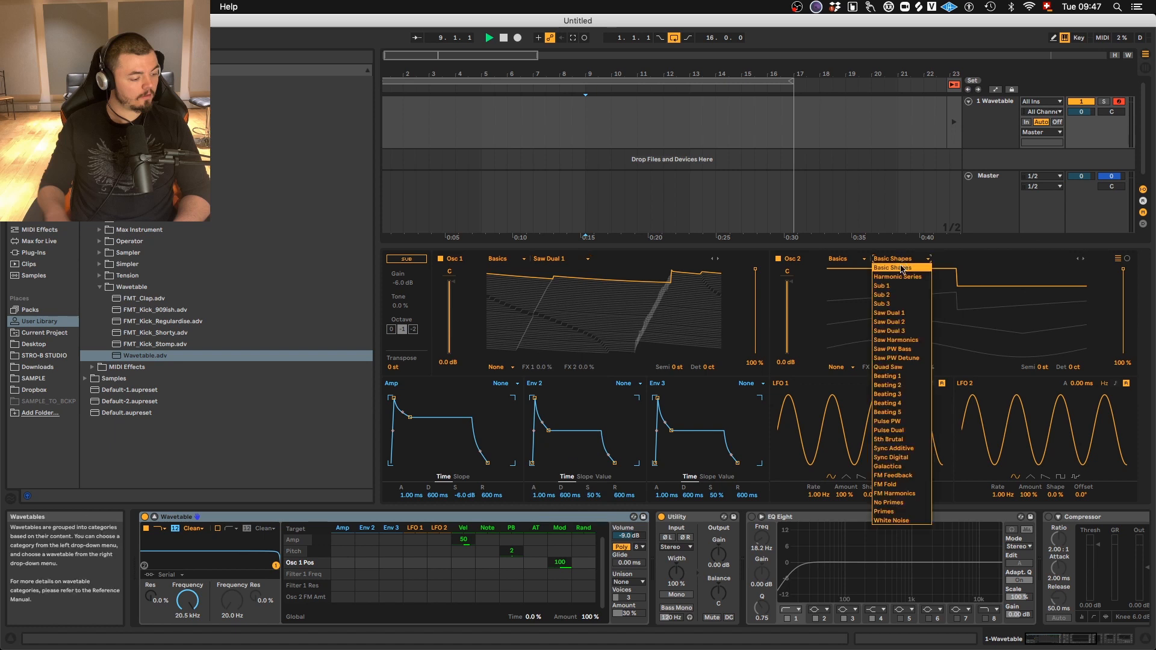
pyautogui.click(897, 317)
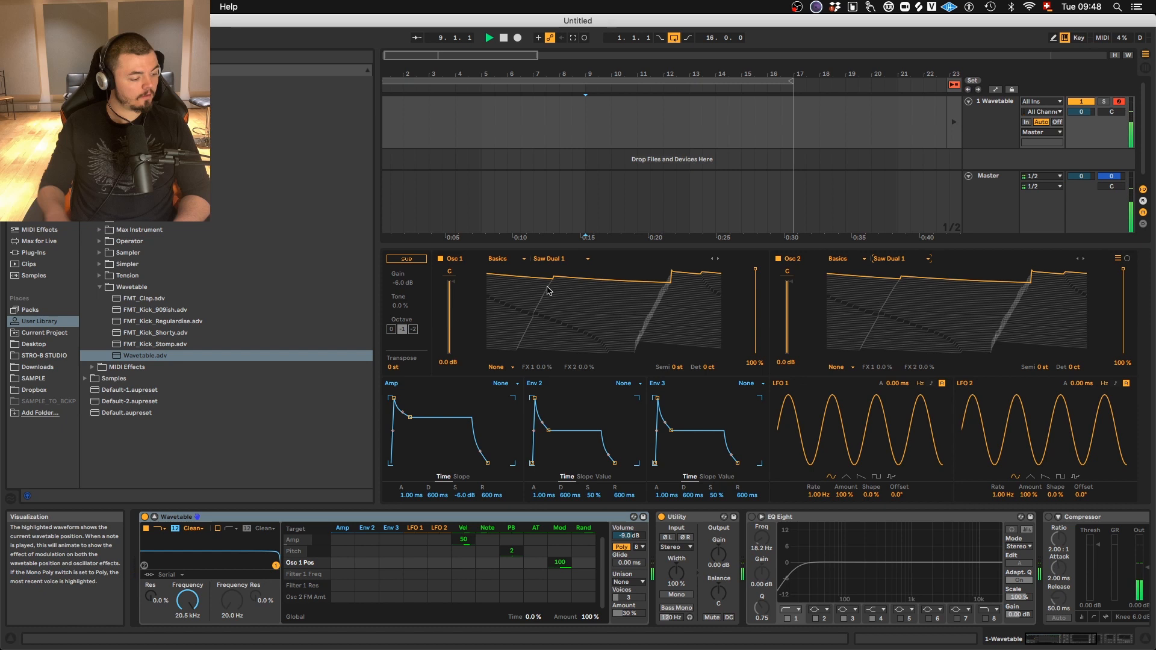
pyautogui.press('z')
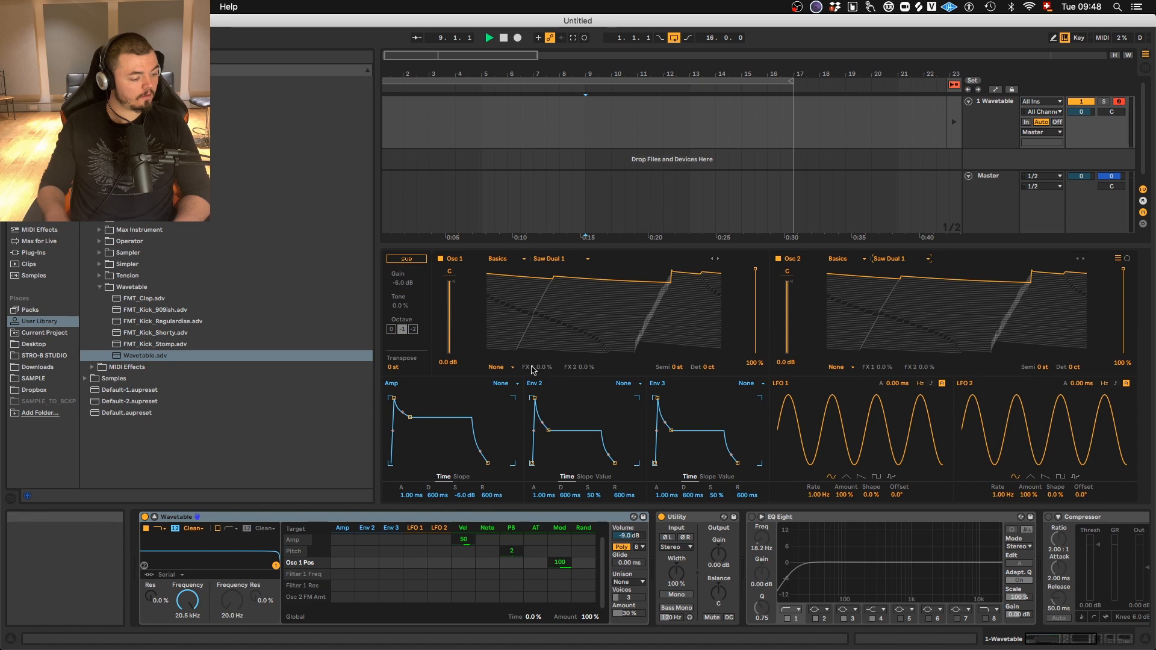
# Set the global transpose to 12 st and audition the sound an octave lower on the computer keyboard
pyautogui.moveTo(407, 368)
pyautogui.mouseDown()
pyautogui.moveTo(395, 348)
pyautogui.moveTo(407, 306)
pyautogui.moveTo(410, 360)
pyautogui.mouseUp()
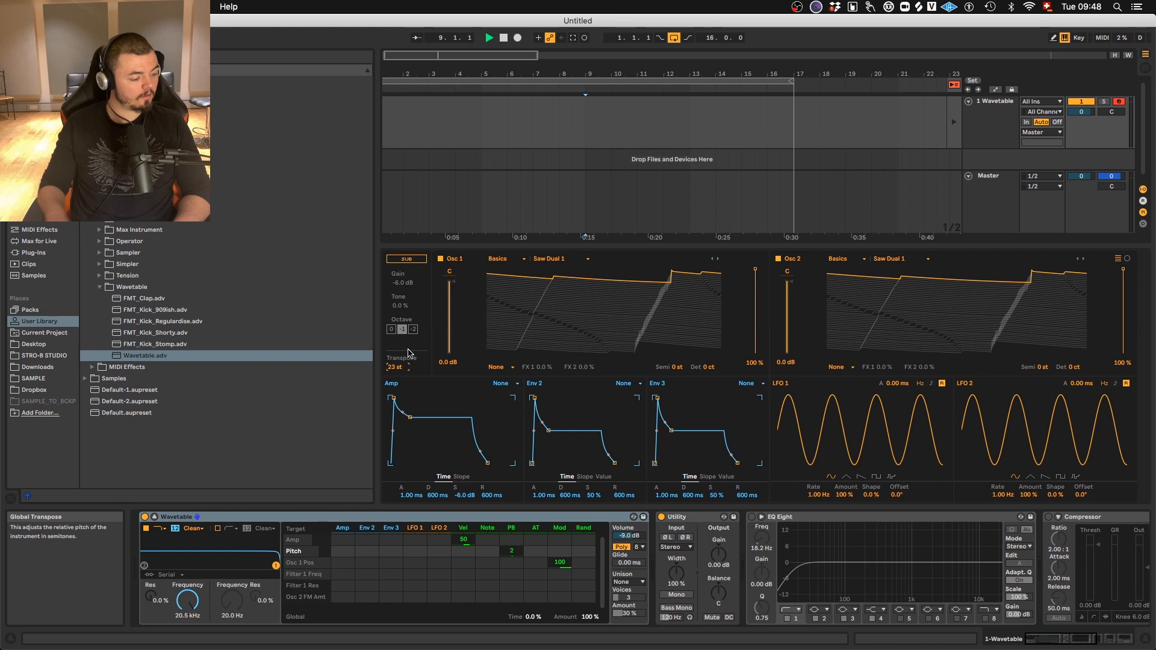
pyautogui.moveTo(408, 349); pyautogui.dragTo(392, 378)
pyautogui.moveTo(393, 377); pyautogui.dragTo(394, 377)
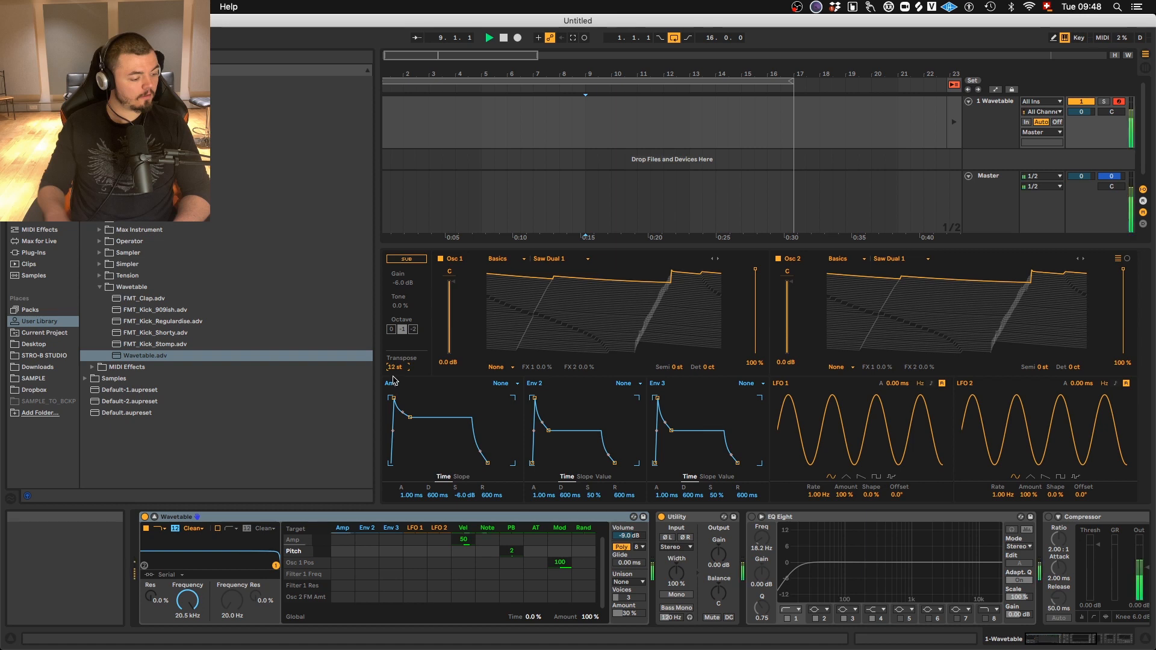
pyautogui.press('z')
pyautogui.press('a')
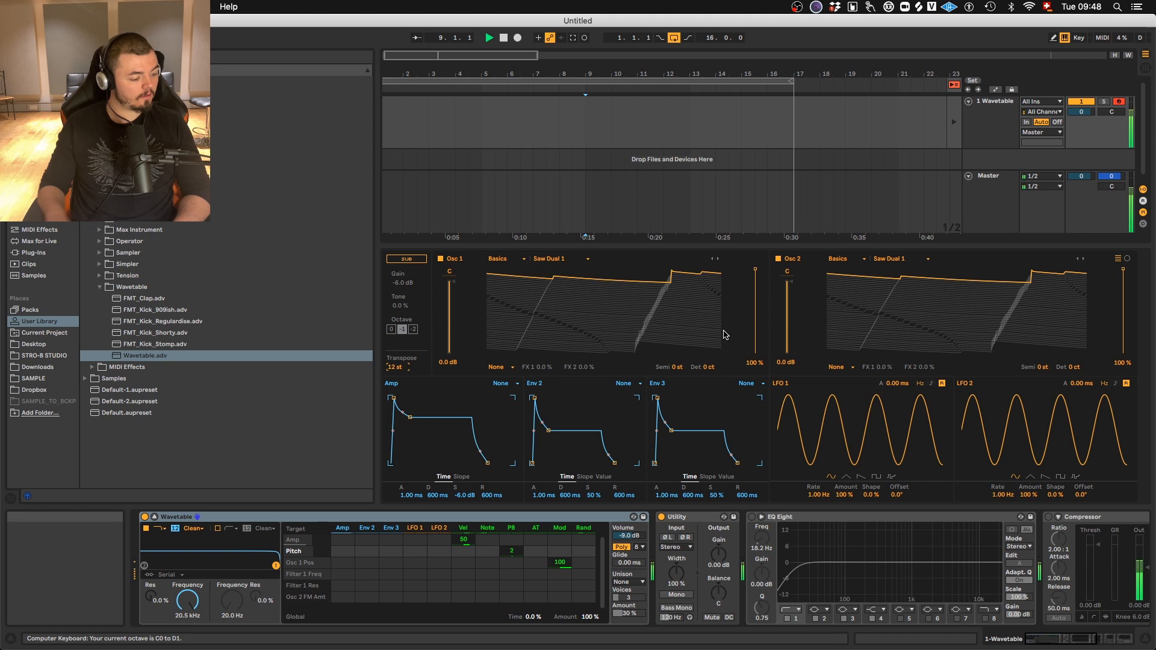
# Switch the synth to Mono and set the Glide time to 843 ms
pyautogui.click(622, 546)
pyautogui.press('a')
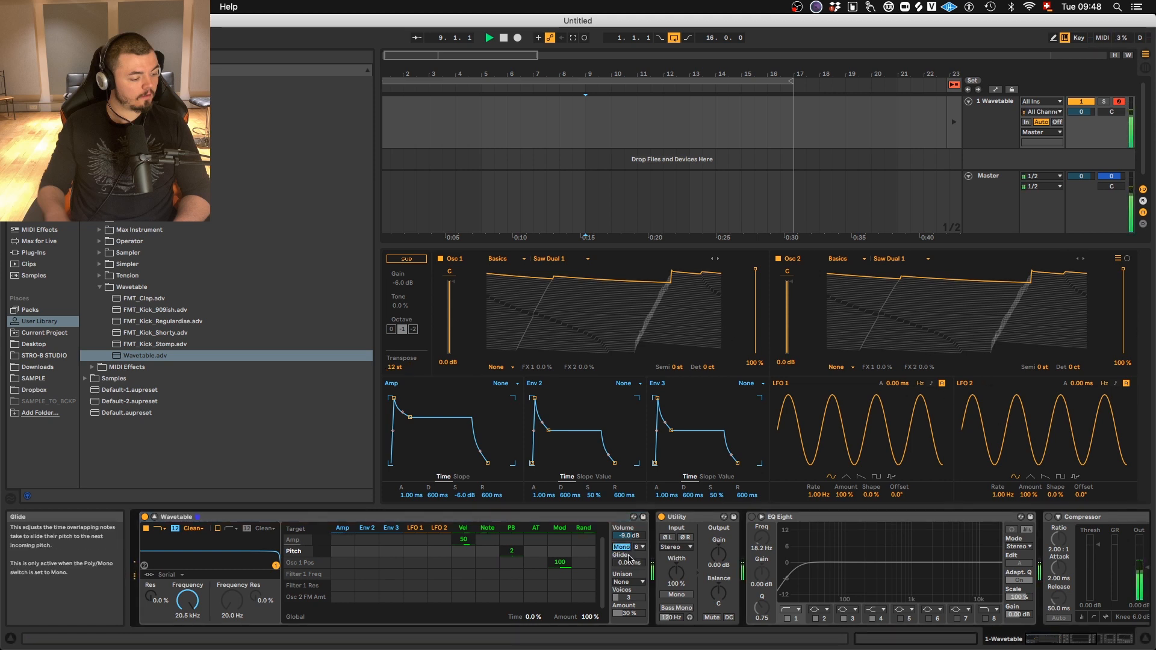
pyautogui.moveTo(635, 559); pyautogui.dragTo(637, 531)
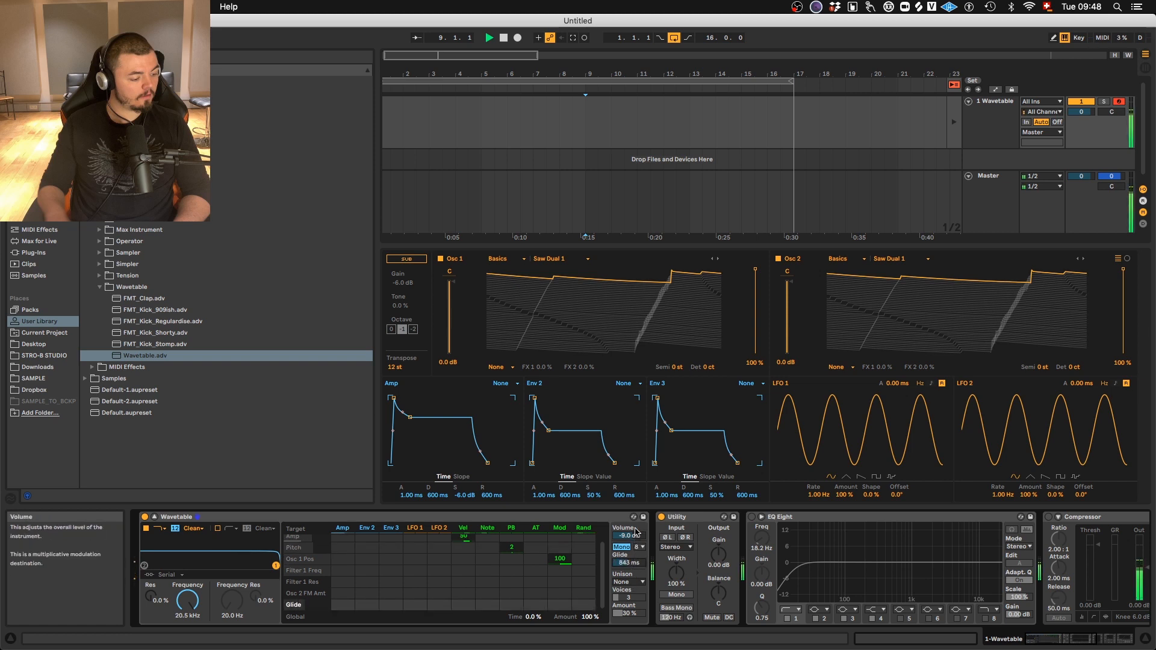
# Detune Osc 2 to -35 ct and Osc 1 to 15 ct
pyautogui.moveTo(1086, 368); pyautogui.dragTo(1067, 397)
pyautogui.press('a')
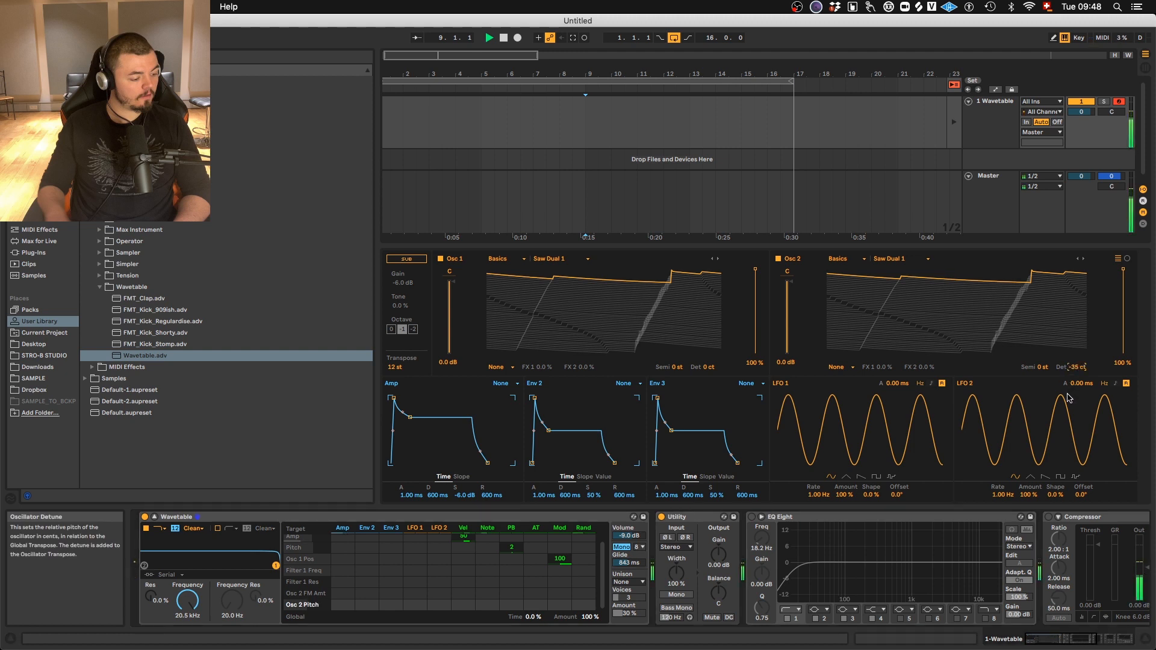
pyautogui.moveTo(701, 362); pyautogui.dragTo(707, 351)
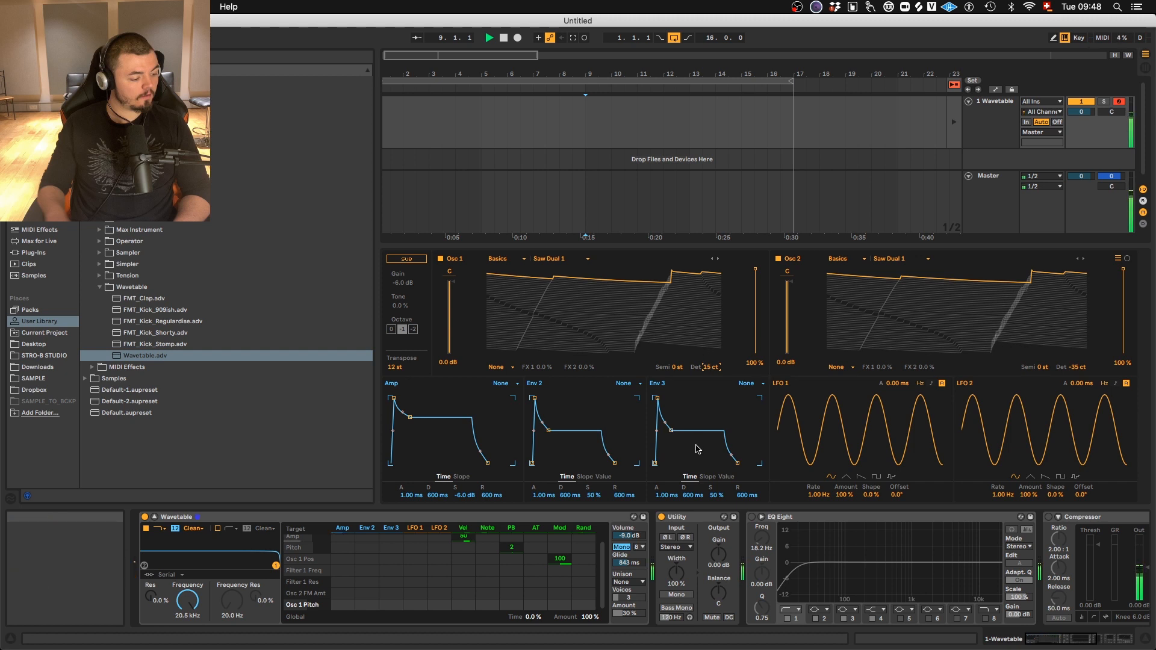
# Lower the wavetable position of Osc 1 to 83% and of Osc 2 to 96%
pyautogui.moveTo(755, 272)
pyautogui.mouseDown()
pyautogui.moveTo(758, 349)
pyautogui.moveTo(762, 286)
pyautogui.mouseUp()
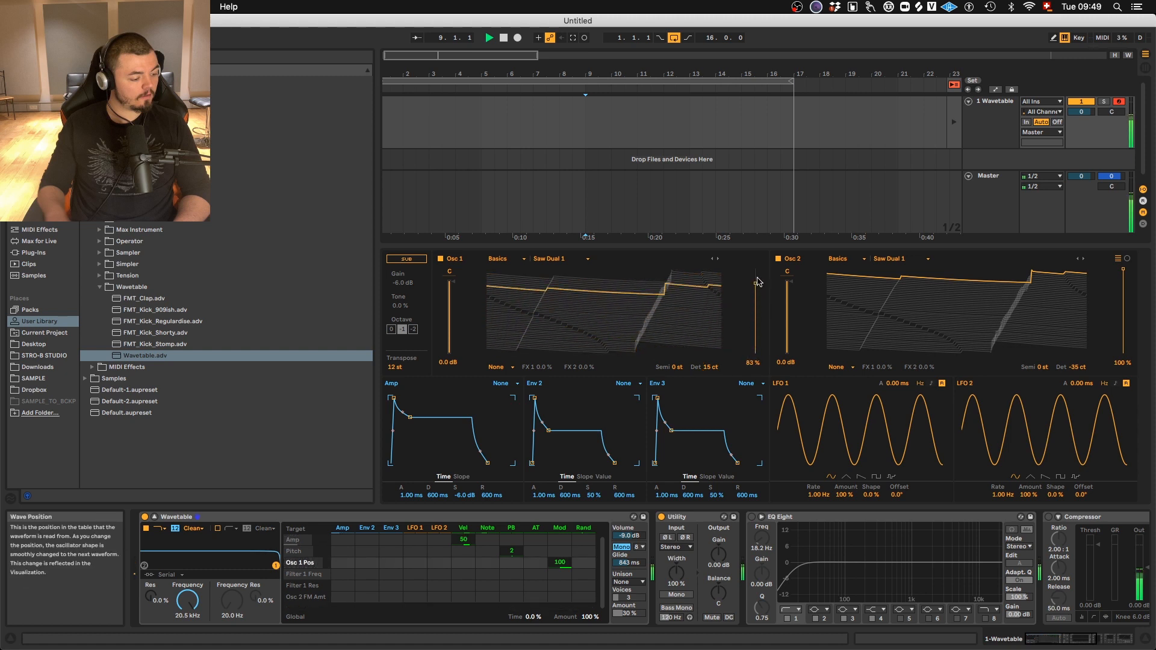
pyautogui.click(1124, 272)
pyautogui.moveTo(1123, 272)
pyautogui.mouseDown()
pyautogui.moveTo(1124, 340)
pyautogui.moveTo(1123, 275)
pyautogui.mouseUp()
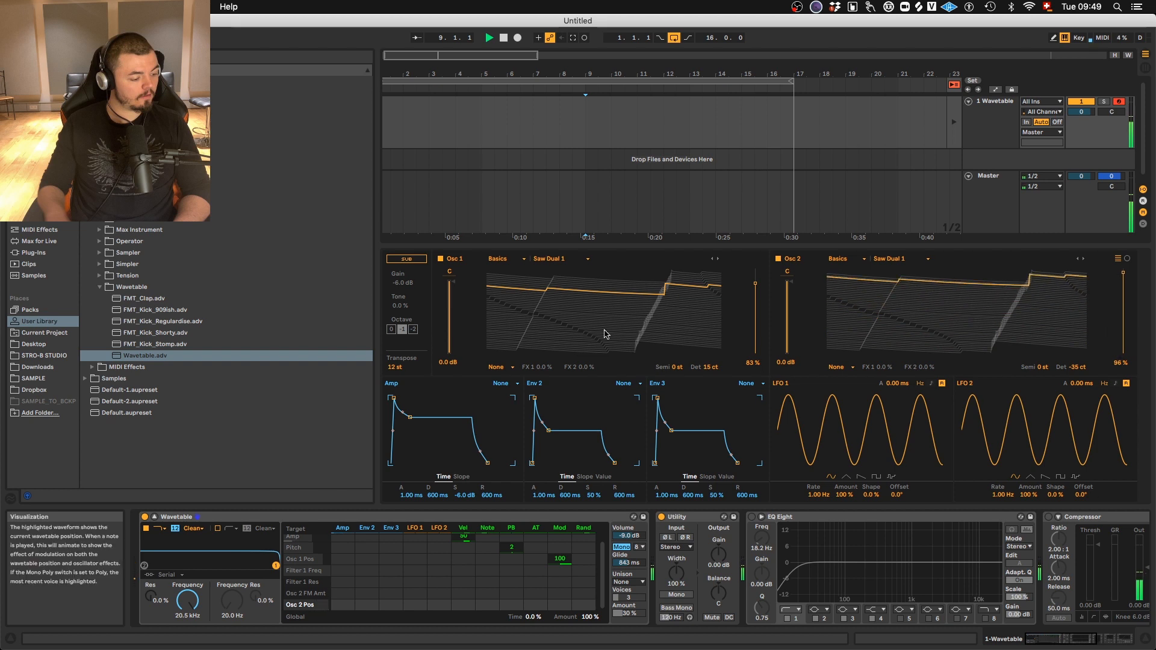
# Set Osc 1 position to 69% modulated by LFO 1 at 77, and Osc 2 position to 79% modulated by LFO 2 at -92
pyautogui.click(886, 440)
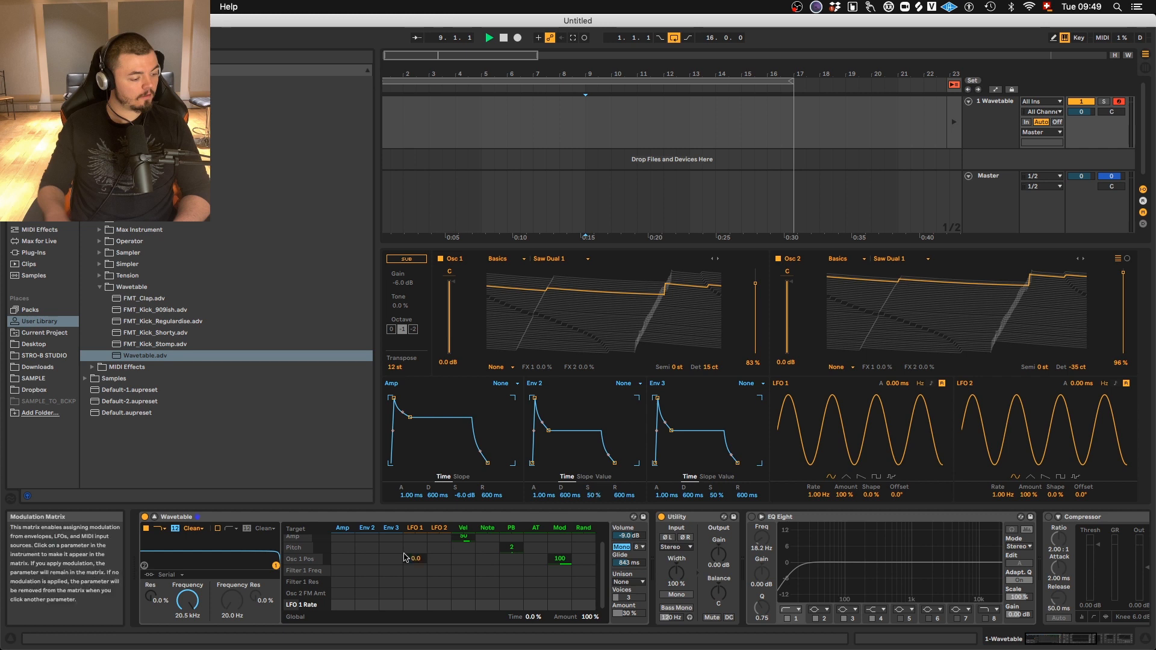
pyautogui.moveTo(756, 284)
pyautogui.mouseDown()
pyautogui.moveTo(756, 313)
pyautogui.moveTo(755, 295)
pyautogui.mouseUp()
pyautogui.moveTo(416, 563); pyautogui.dragTo(416, 542)
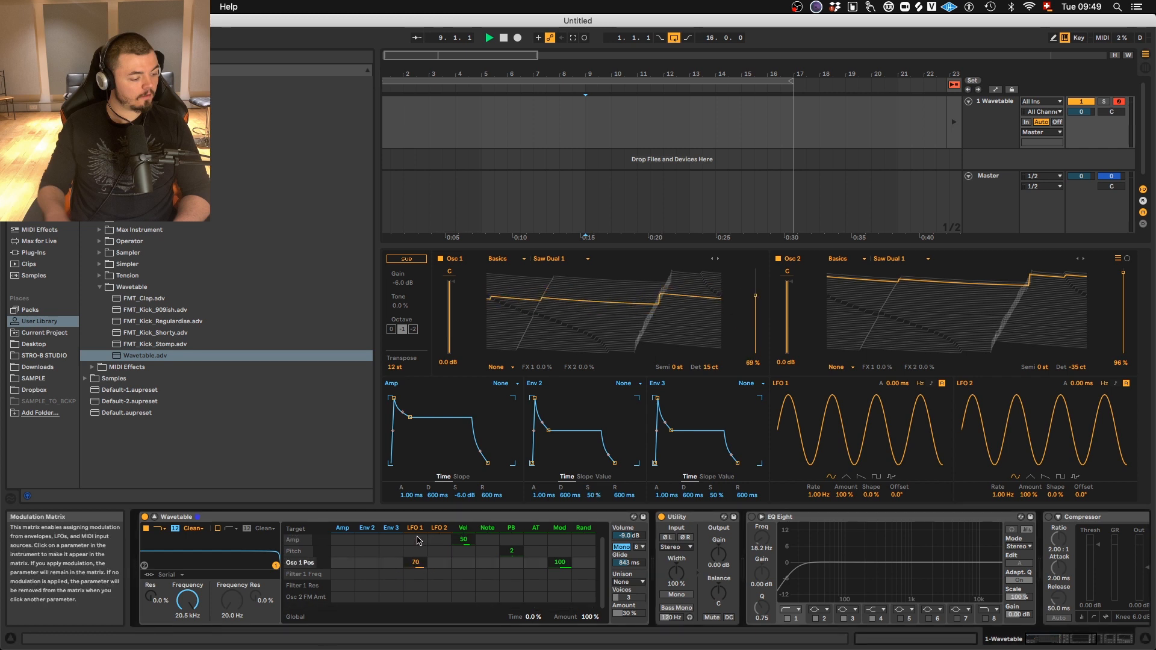
pyautogui.moveTo(1123, 273); pyautogui.dragTo(1125, 293)
pyautogui.moveTo(439, 605); pyautogui.dragTo(435, 649)
# Set LFO 1 to a 0.36 Hz rate and 51% amount, and LFO 2 to the default 1.00 Hz rate and 42% amount
pyautogui.moveTo(1003, 494); pyautogui.dragTo(1003, 473)
pyautogui.moveTo(817, 494); pyautogui.dragTo(816, 501)
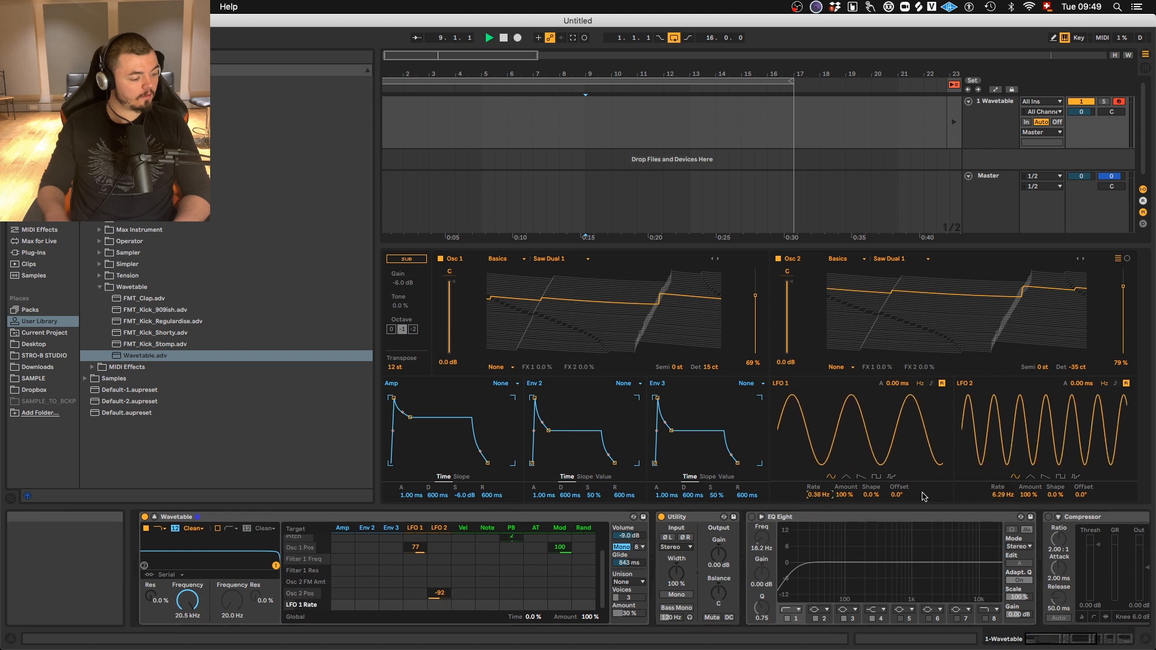
pyautogui.click(1001, 495)
pyautogui.press('Delete')
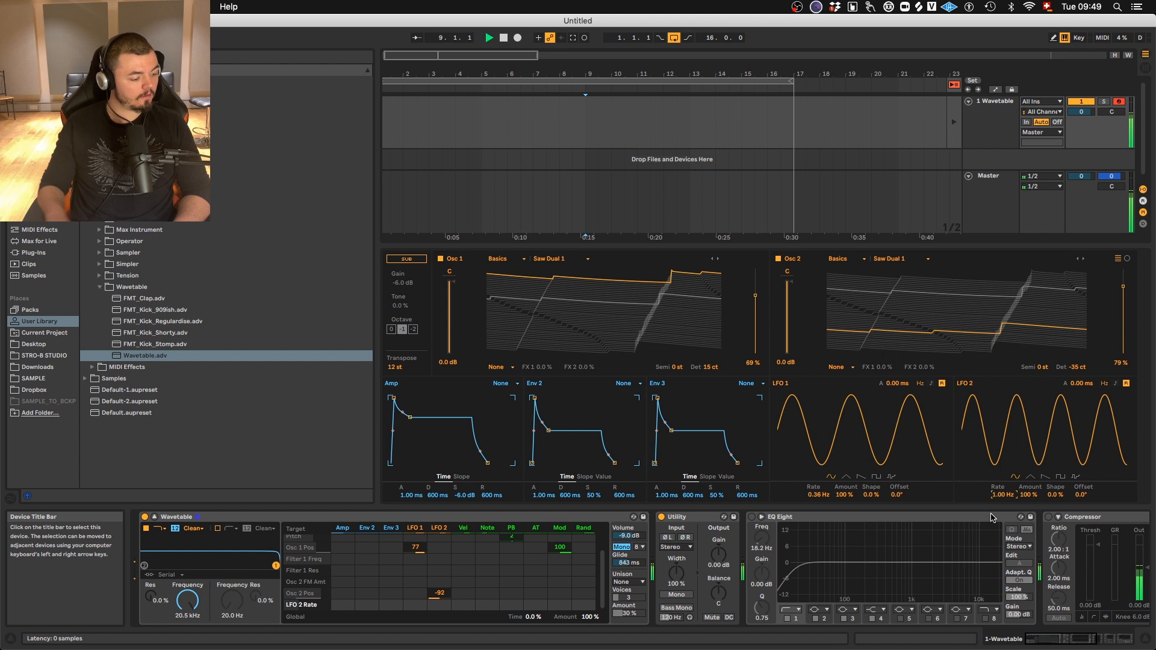
pyautogui.moveTo(1028, 495); pyautogui.dragTo(1004, 543)
pyautogui.moveTo(843, 495); pyautogui.dragTo(832, 536)
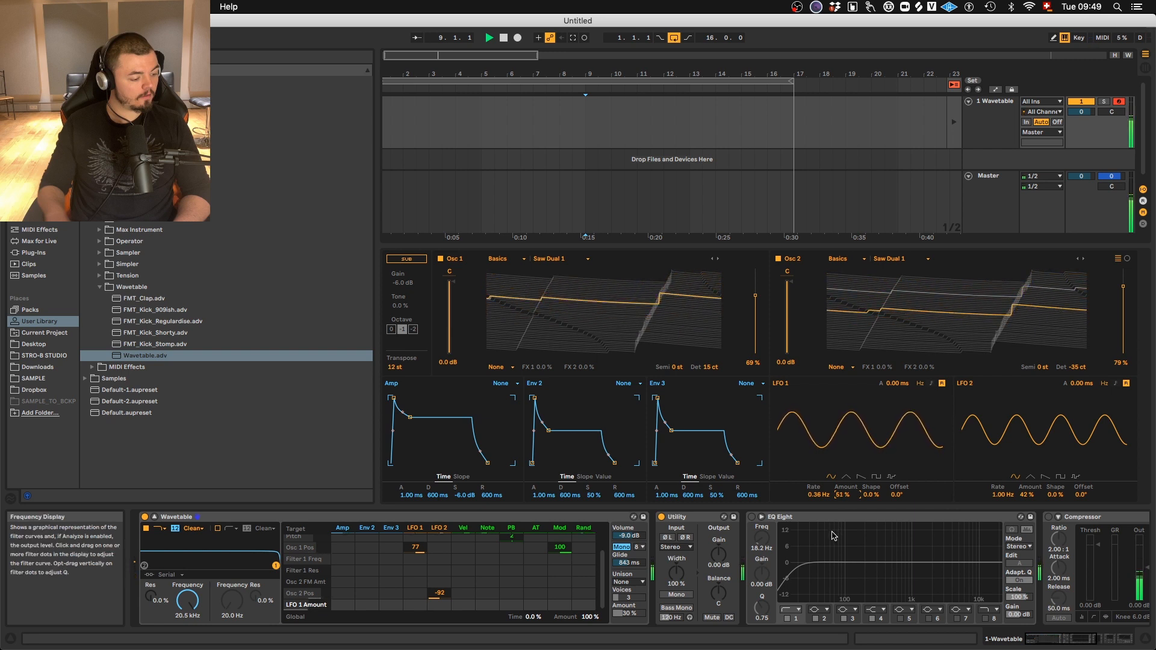
# Enable the sub oscillator at 0.0 dB gain, and set the detune of Osc 1 to 14 ct and Osc 2 to -34 ct
pyautogui.click(406, 259)
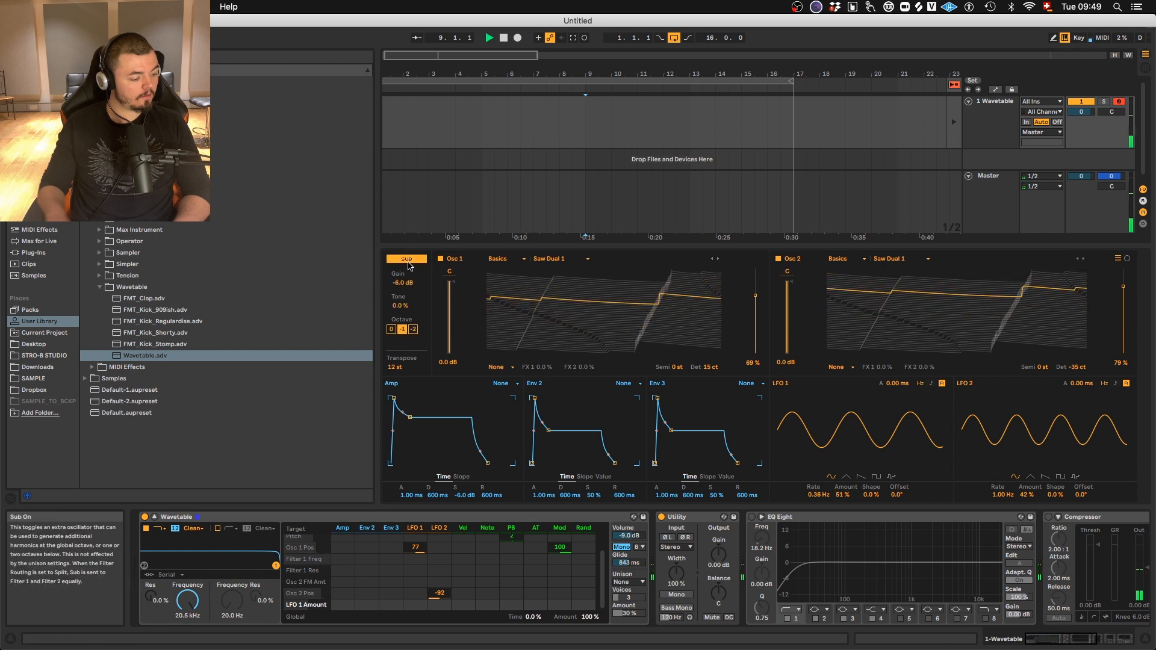
pyautogui.moveTo(402, 283); pyautogui.dragTo(396, 230)
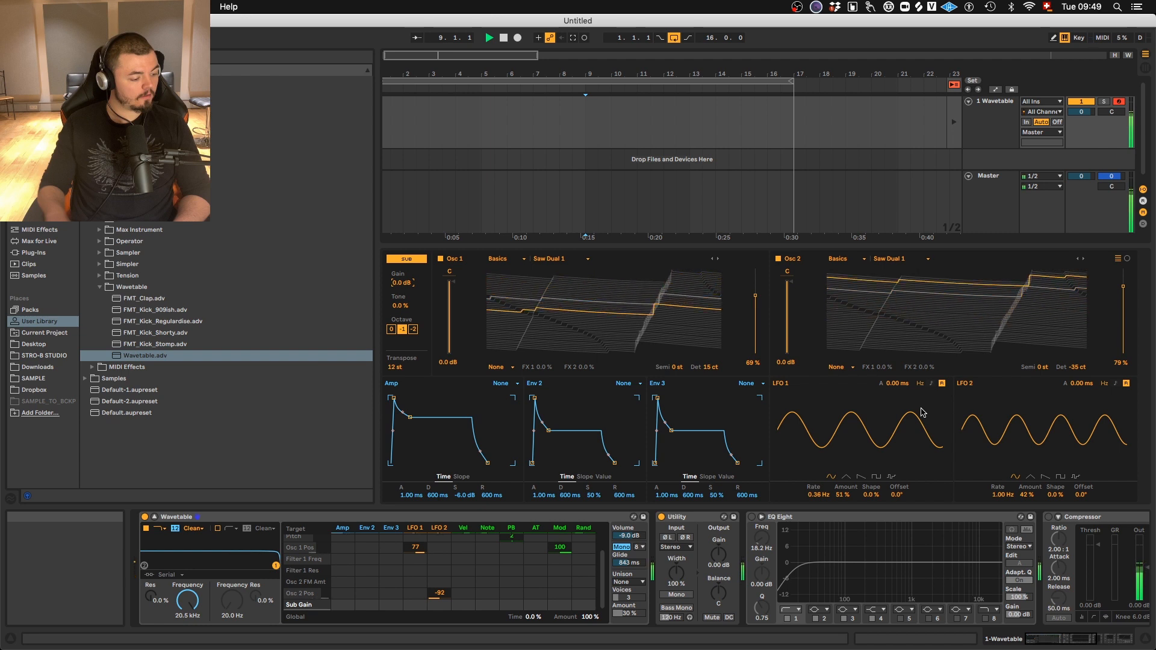
pyautogui.moveTo(696, 365); pyautogui.dragTo(718, 374)
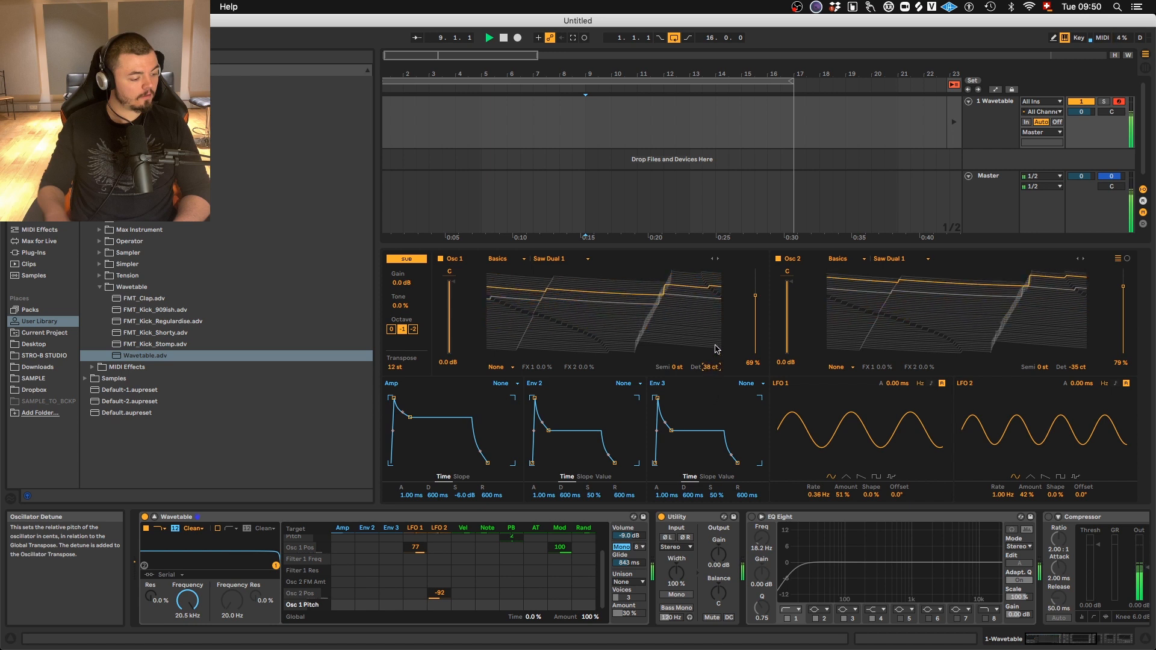
pyautogui.moveTo(705, 332); pyautogui.dragTo(702, 367)
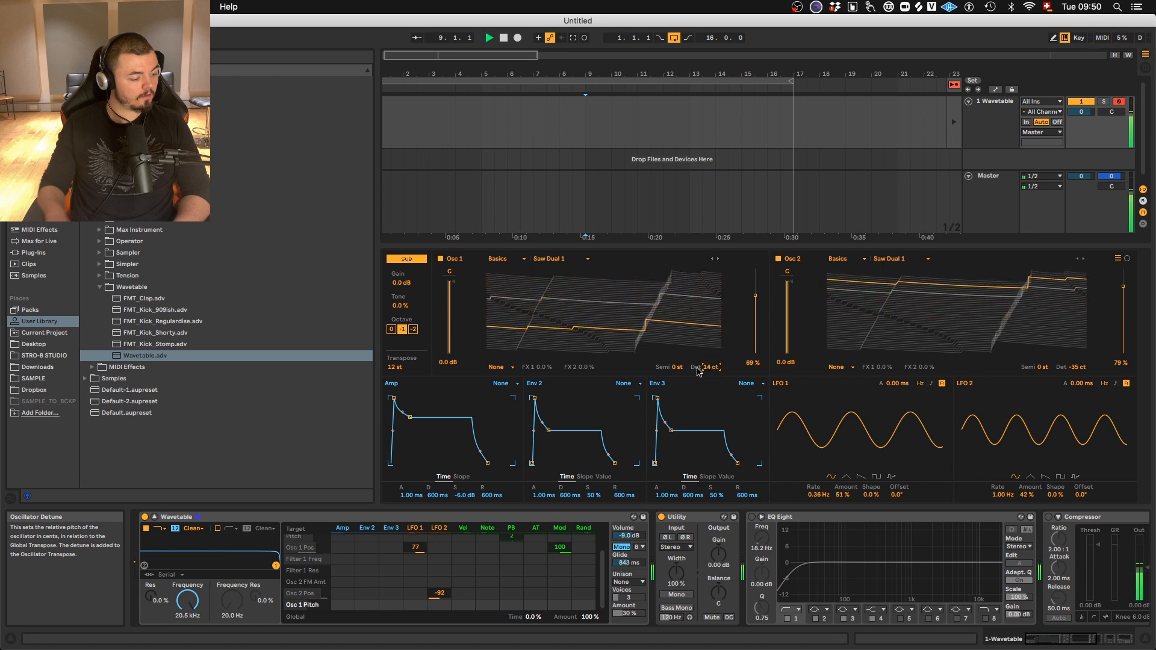
pyautogui.click(1077, 368)
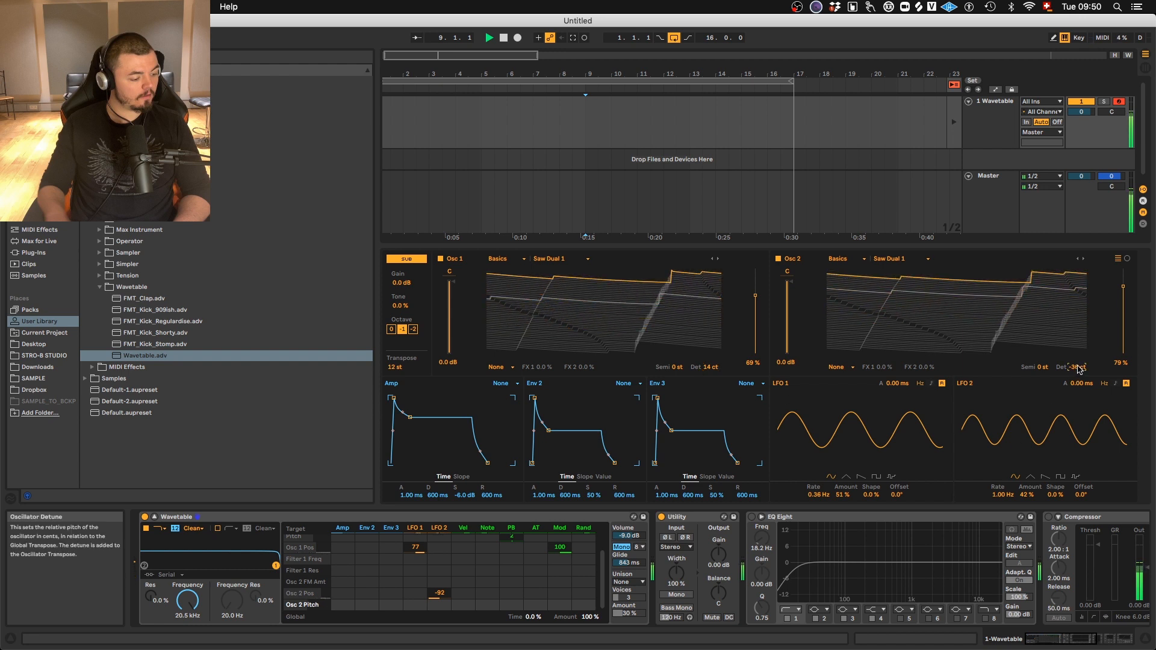
# Choose the Saw Dual 2 wavetable for Osc 1 and Saw PW Bass for Osc 2, with the Osc 2 position at 19%
pyautogui.click(717, 259)
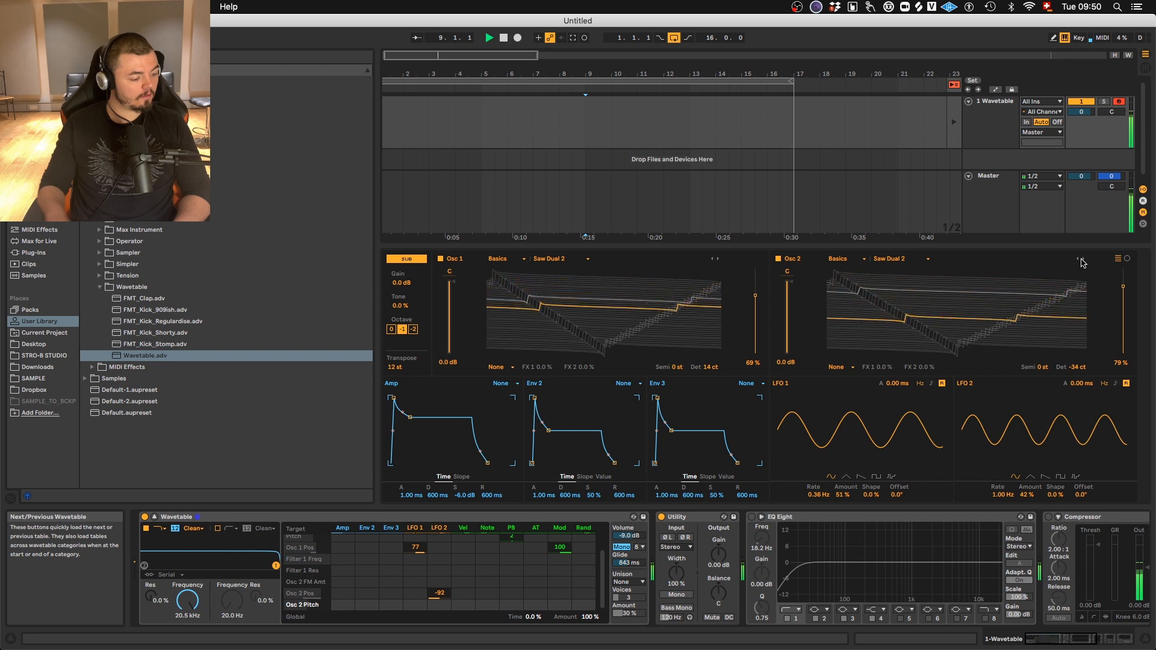
pyautogui.moveTo(1123, 287); pyautogui.dragTo(1123, 332)
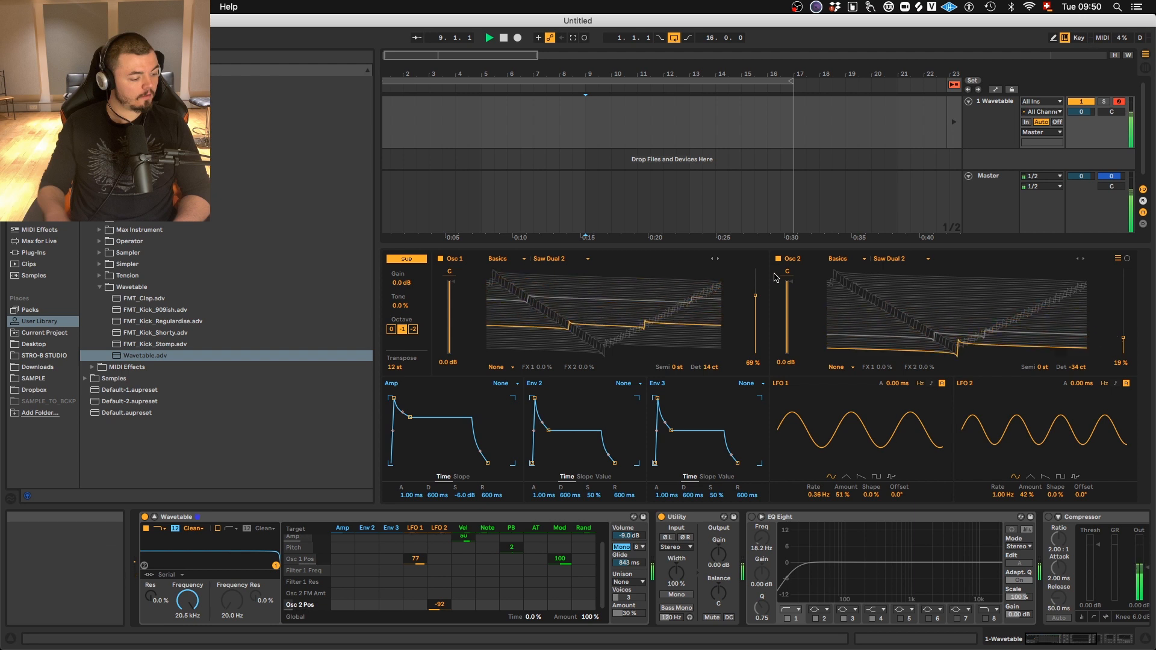
pyautogui.click(1083, 259)
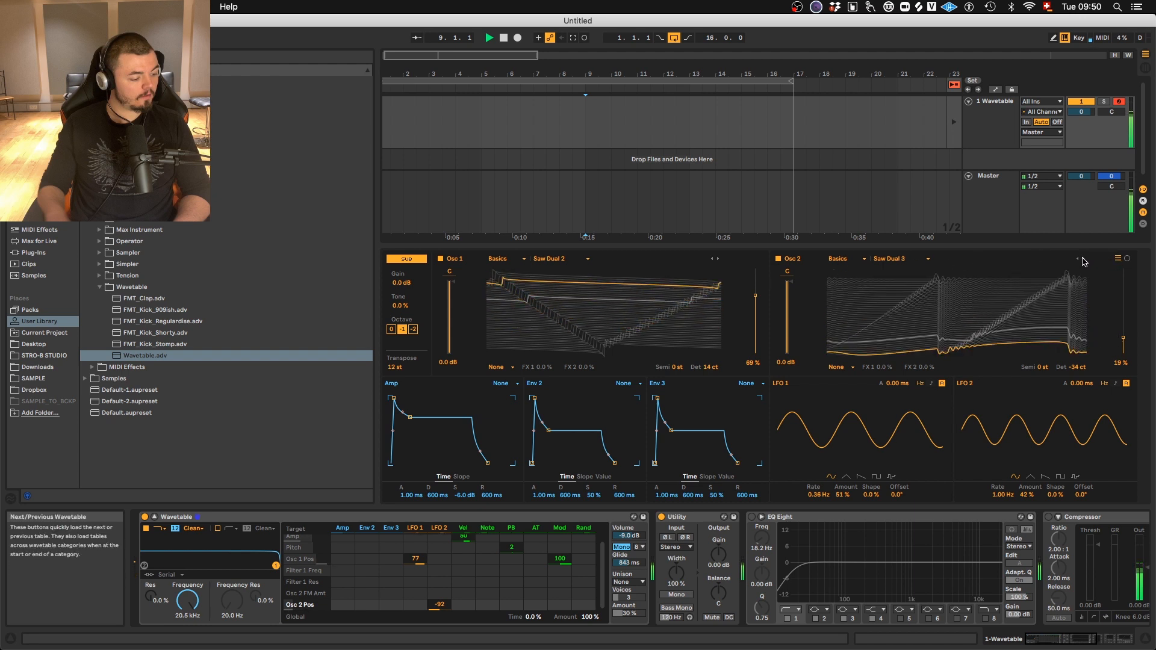
pyautogui.click(1082, 260)
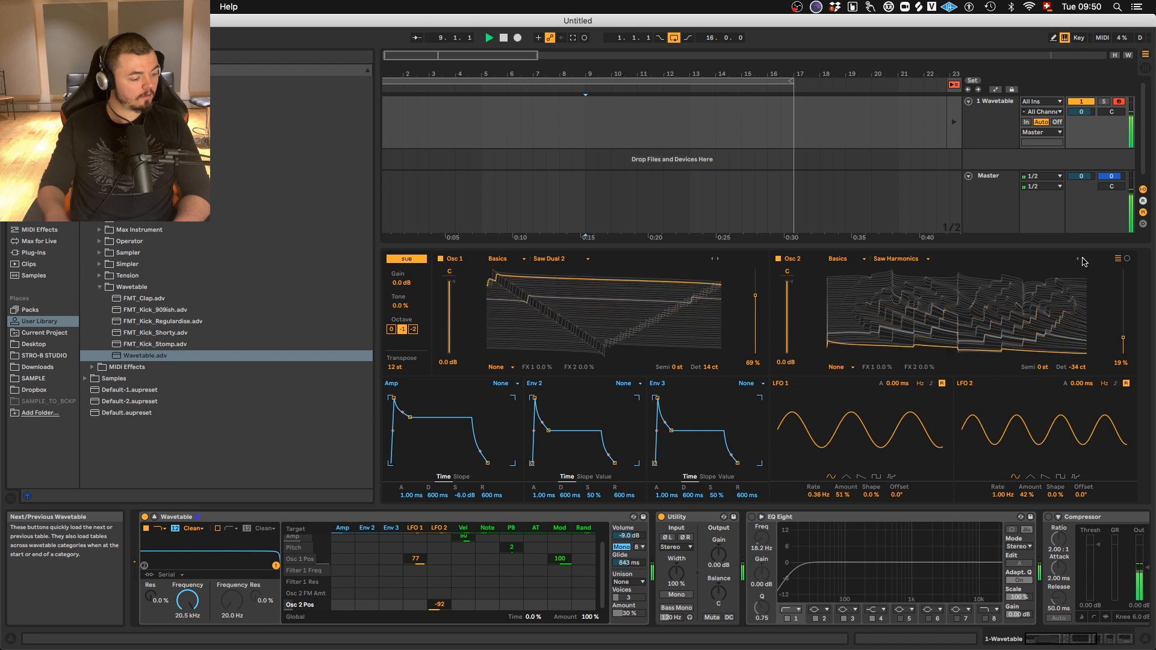
pyautogui.click(1082, 260)
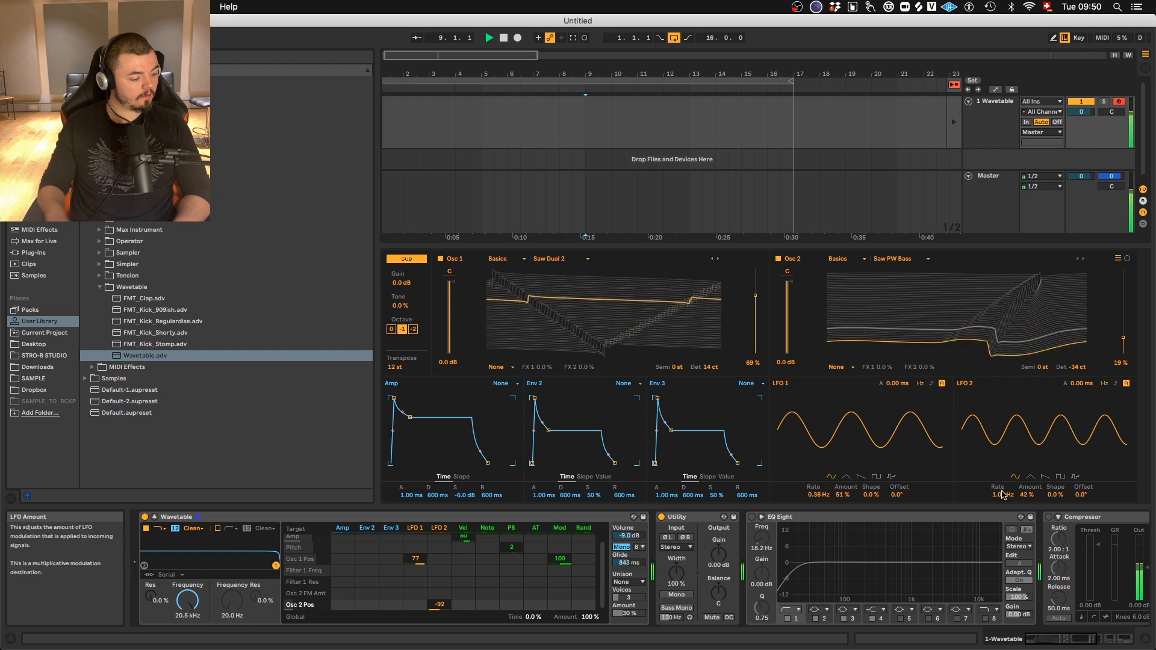
# Set LFO 2 to 0.44 Hz, 9.4% amount, -7.8% shape and 48° offset, and LFO 1 to 0.93 Hz with 20% amount
pyautogui.moveTo(1000, 496); pyautogui.dragTo(1082, 487)
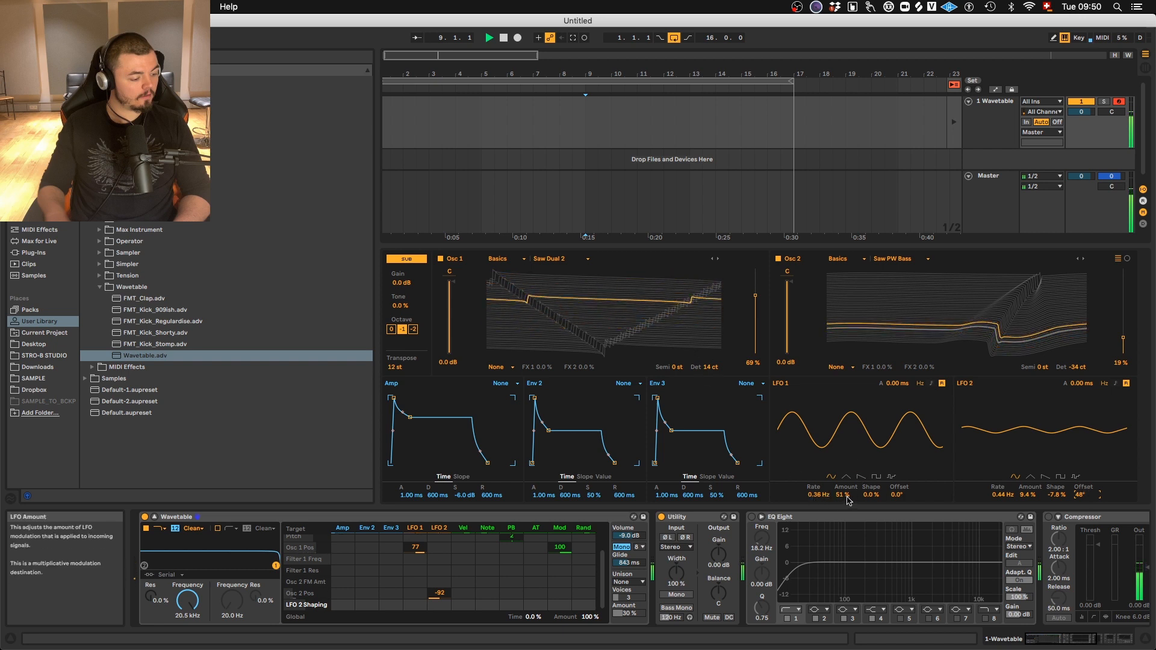
pyautogui.moveTo(843, 495); pyautogui.dragTo(819, 493)
pyautogui.click(818, 495)
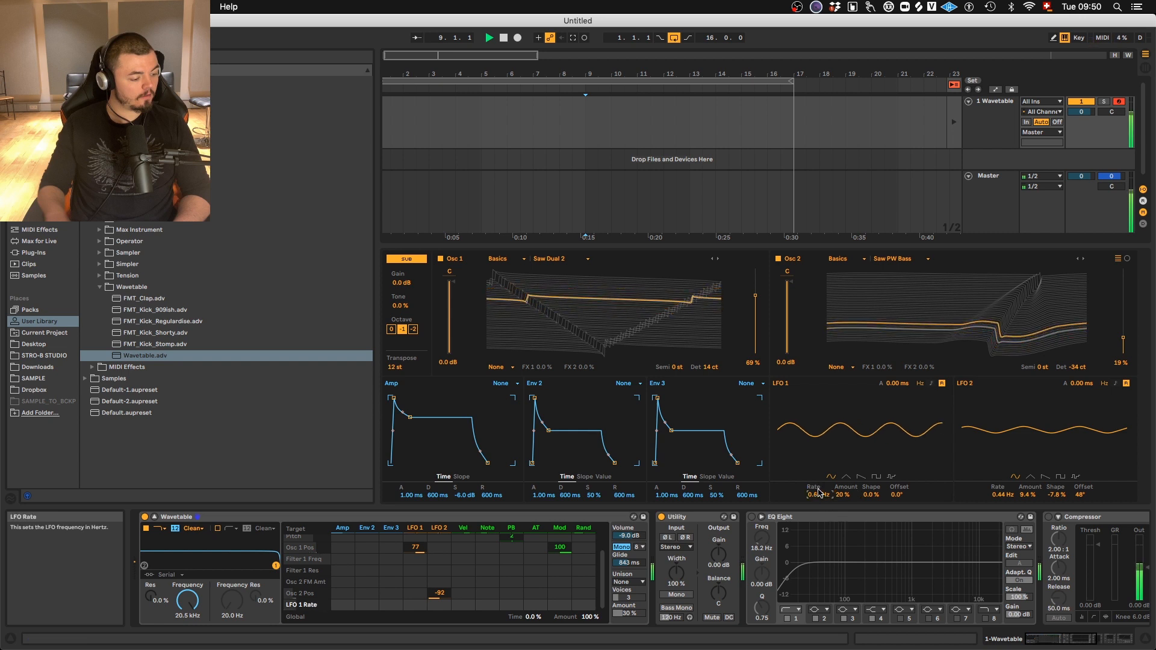
pyautogui.moveTo(819, 494); pyautogui.dragTo(813, 491)
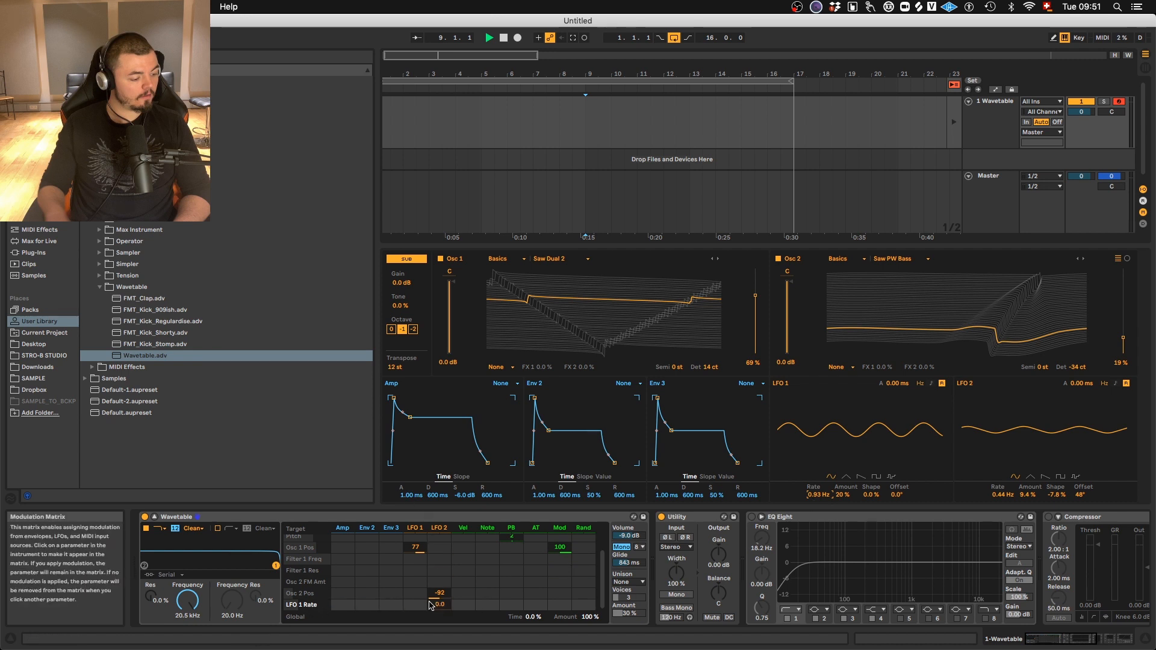
# Cross-modulate the LFO rates in the matrix: LFO 2 to LFO 1 Rate at 47, LFO 1 to LFO 2 Rate at -53
pyautogui.moveTo(442, 612); pyautogui.dragTo(455, 594)
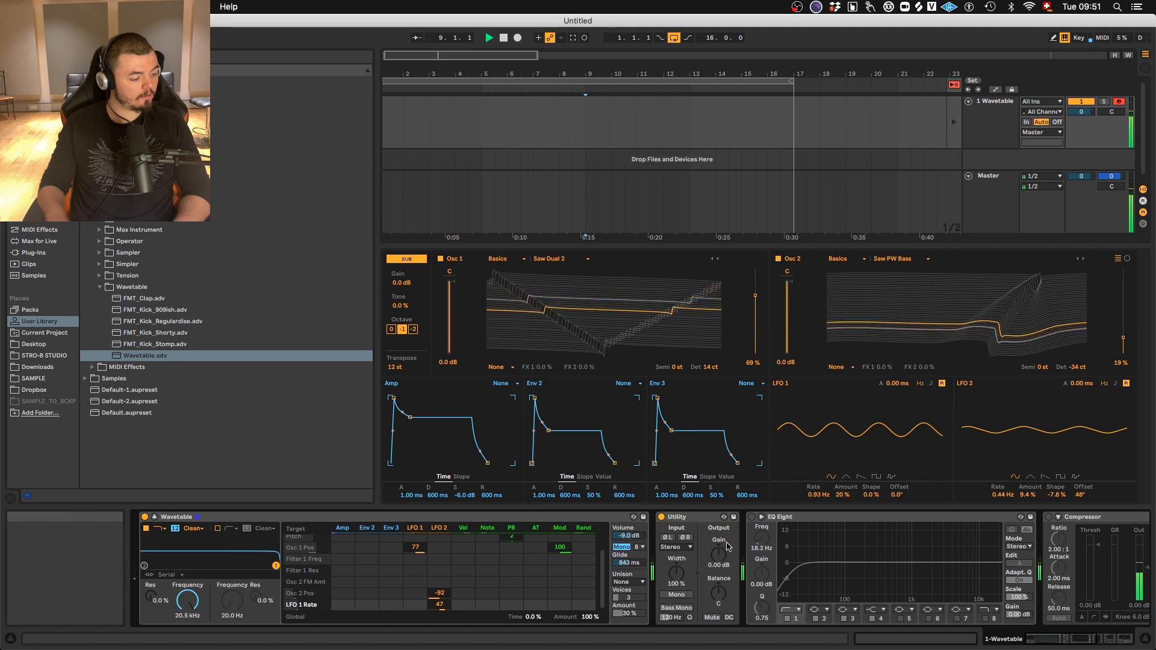
pyautogui.click(1001, 495)
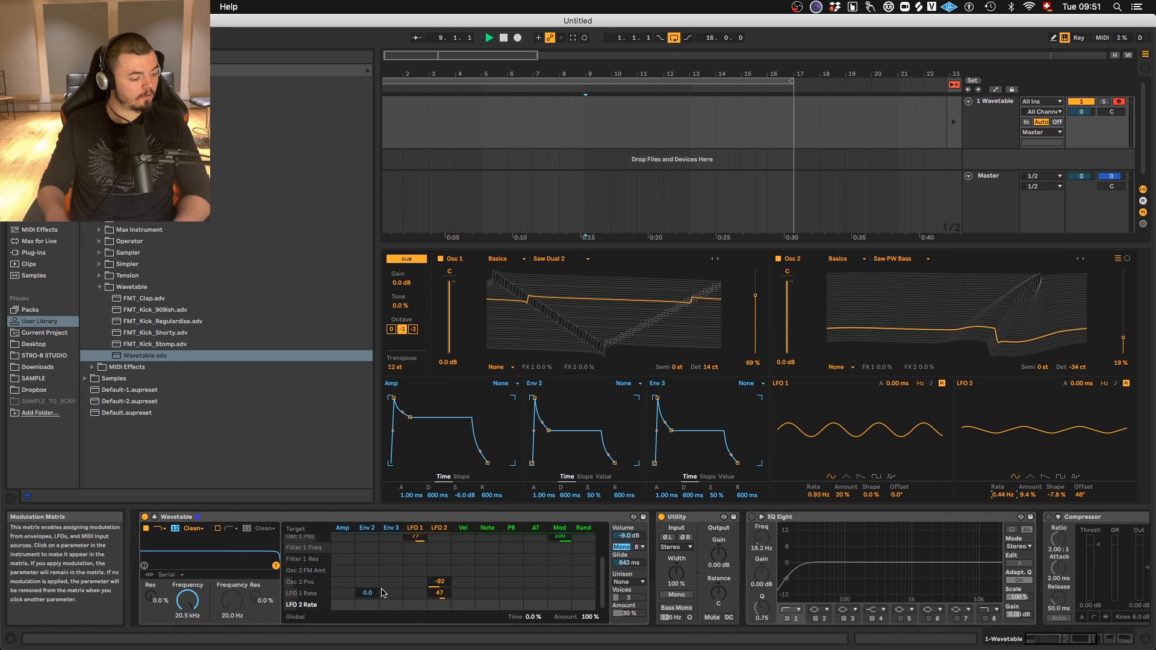
pyautogui.moveTo(416, 605); pyautogui.dragTo(421, 628)
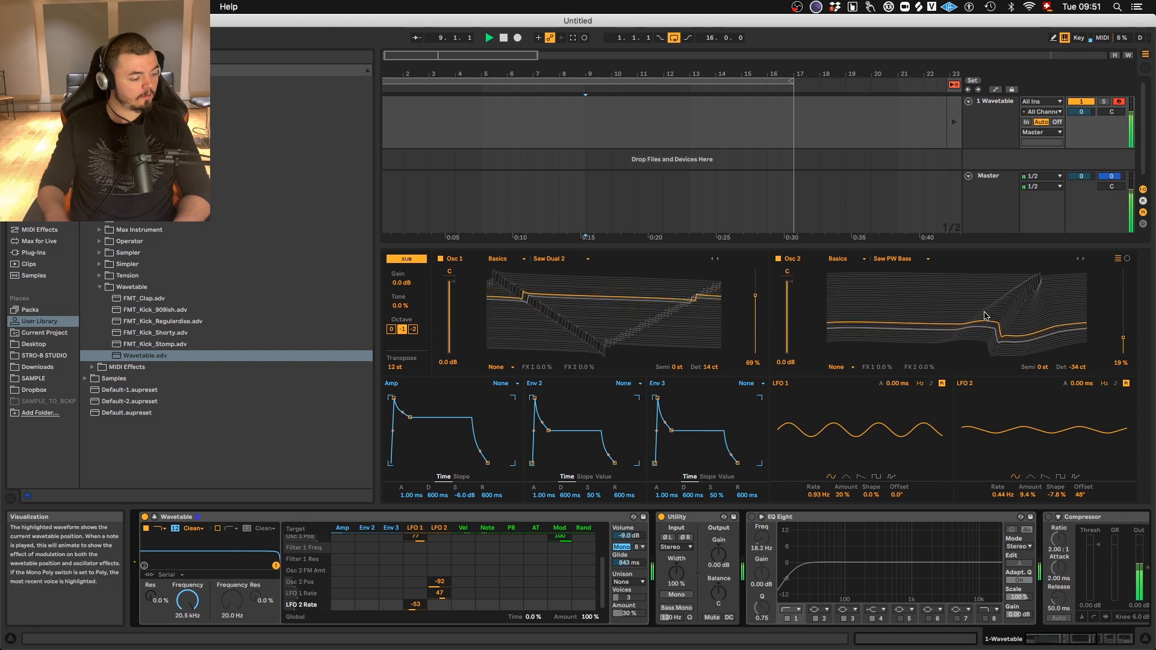
# Make Filter 1 an OSR notch at 838 Hz with 13.7 dB drive, and reduce the synth volume to -24 dB
pyautogui.click(164, 530)
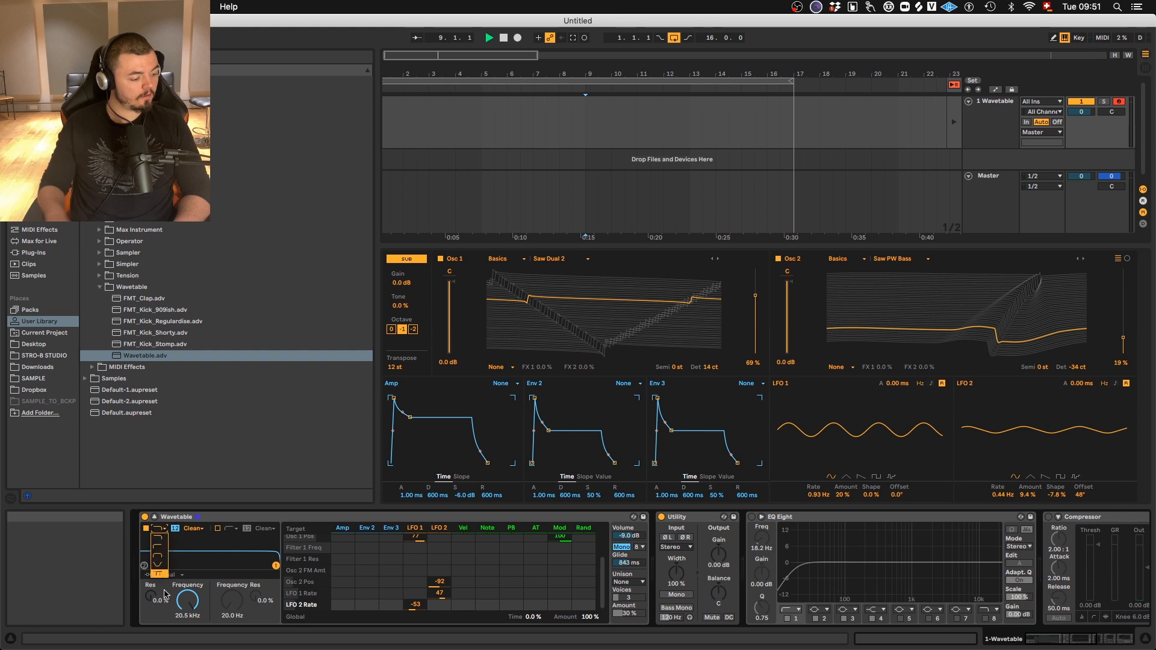
pyautogui.click(157, 565)
pyautogui.moveTo(276, 566); pyautogui.dragTo(215, 564)
pyautogui.click(194, 529)
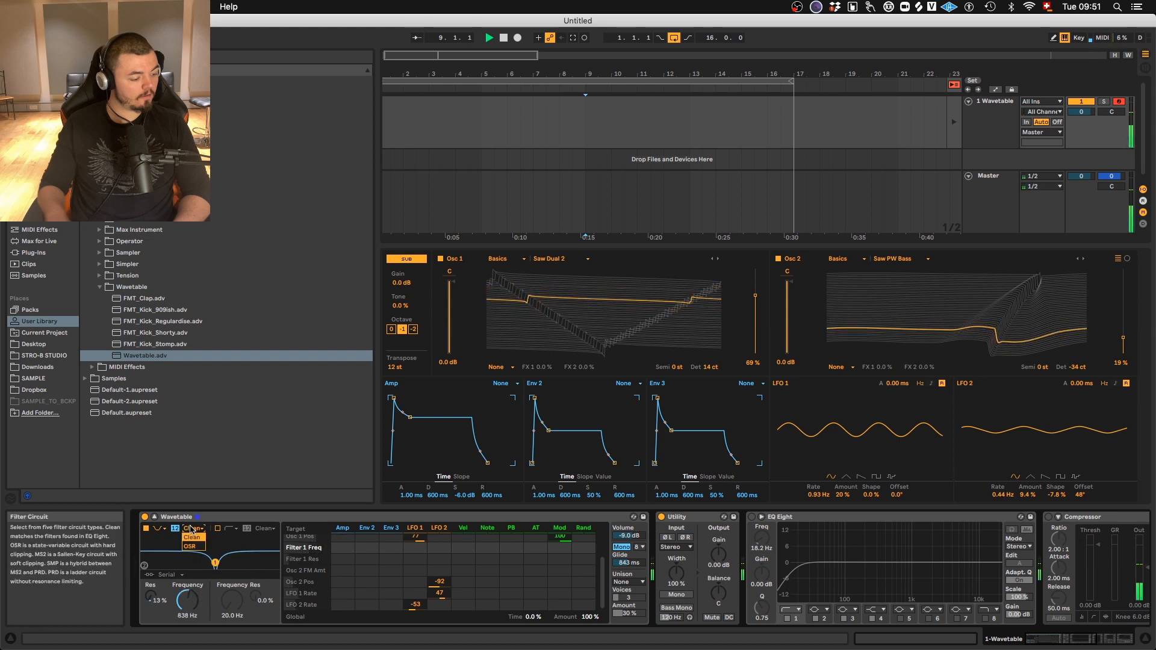
pyautogui.click(194, 546)
pyautogui.moveTo(157, 617); pyautogui.dragTo(162, 580)
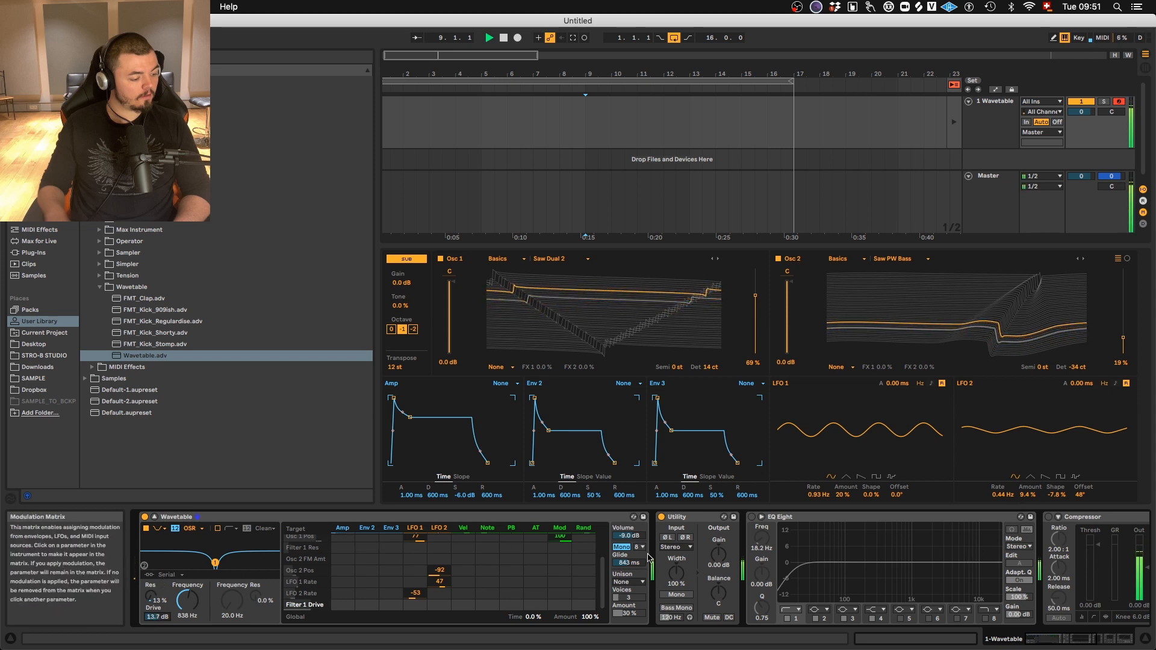
pyautogui.moveTo(638, 536); pyautogui.dragTo(634, 564)
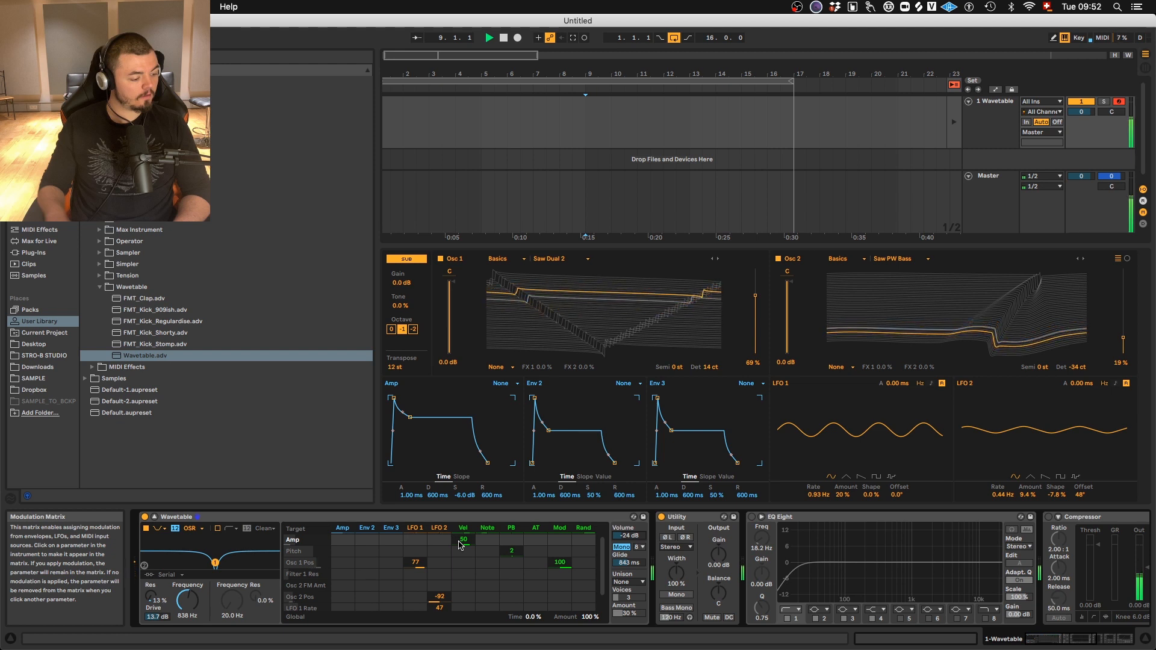
# Lower Filter 1 to 334 Hz and modulate its frequency by LFO 2 at 69 and by Note at 100, with the keyboard octave at C1
pyautogui.moveTo(215, 563)
pyautogui.mouseDown()
pyautogui.moveTo(182, 564)
pyautogui.moveTo(241, 563)
pyautogui.moveTo(198, 562)
pyautogui.mouseUp()
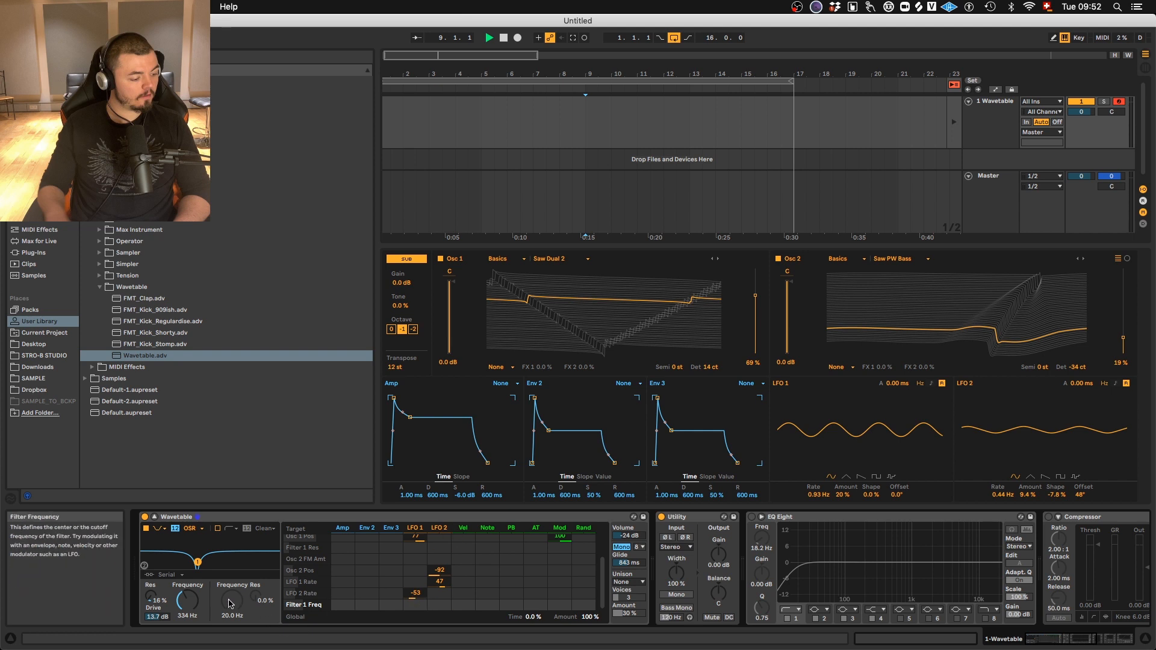
pyautogui.moveTo(438, 607); pyautogui.dragTo(440, 582)
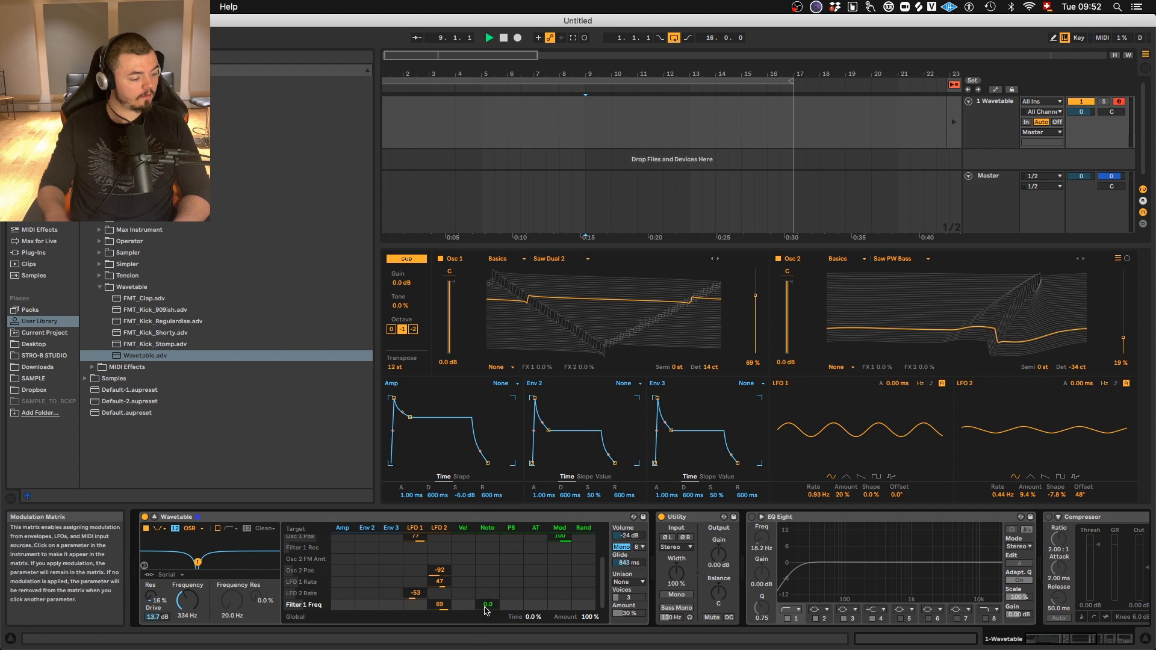
pyautogui.moveTo(487, 610); pyautogui.dragTo(488, 582)
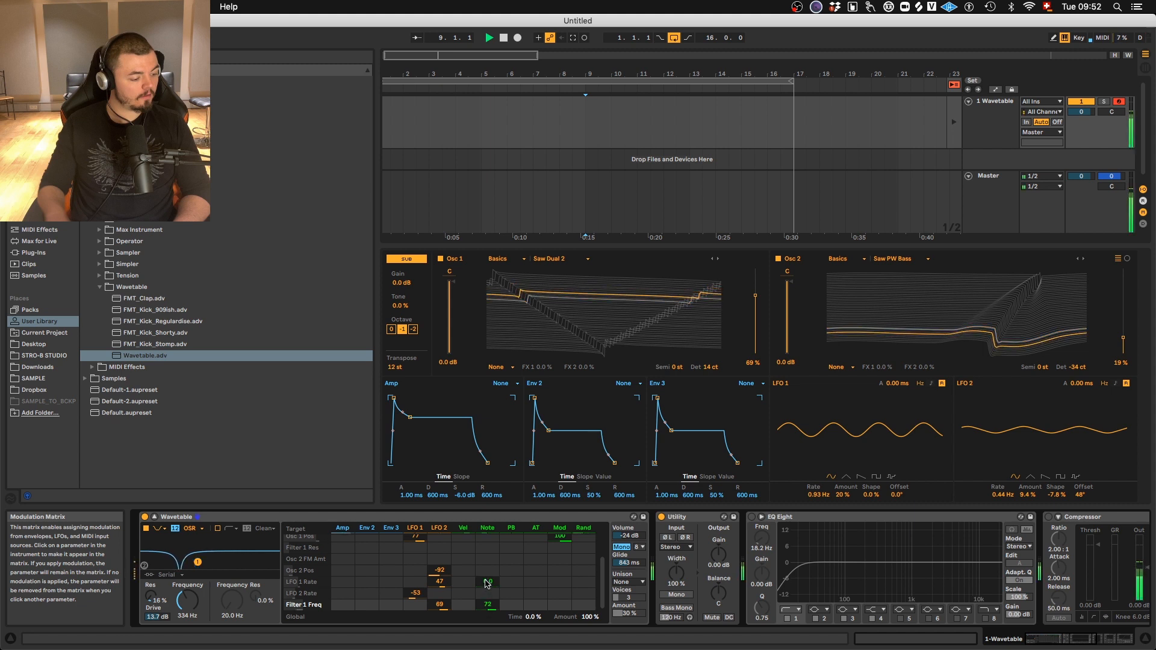
pyautogui.press('z')
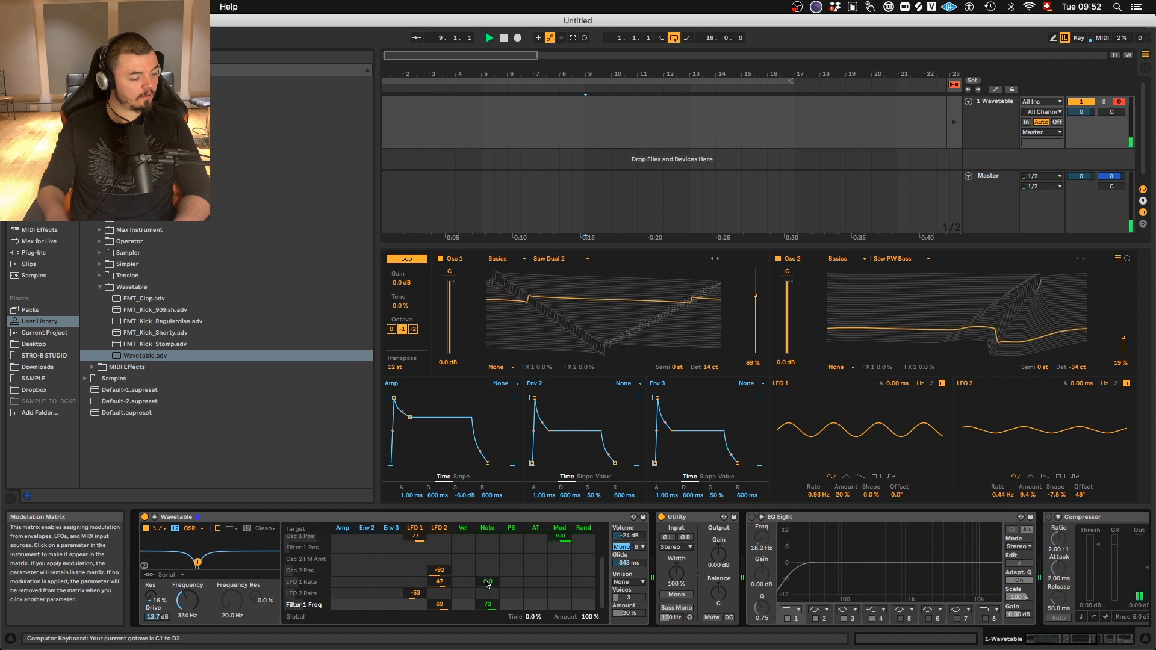
pyautogui.moveTo(490, 604); pyautogui.dragTo(516, 481)
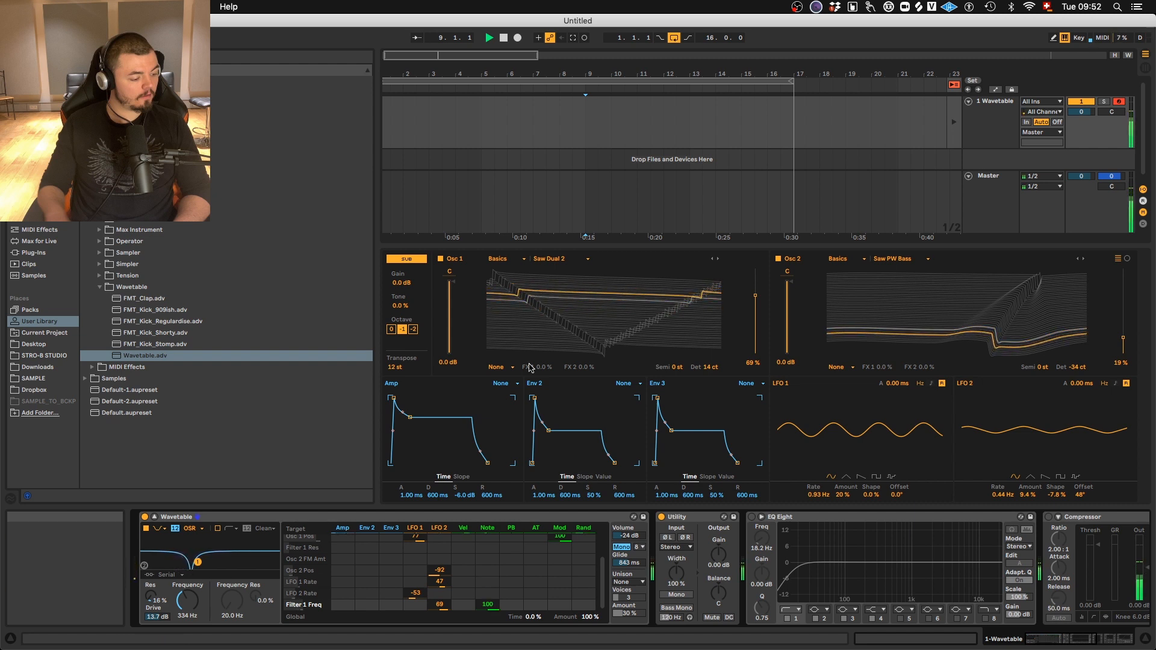
# Try the bass one keyboard octave lower, return to C1, and raise Filter 1 to 4.64 kHz with 38% resonance
pyautogui.press('z')
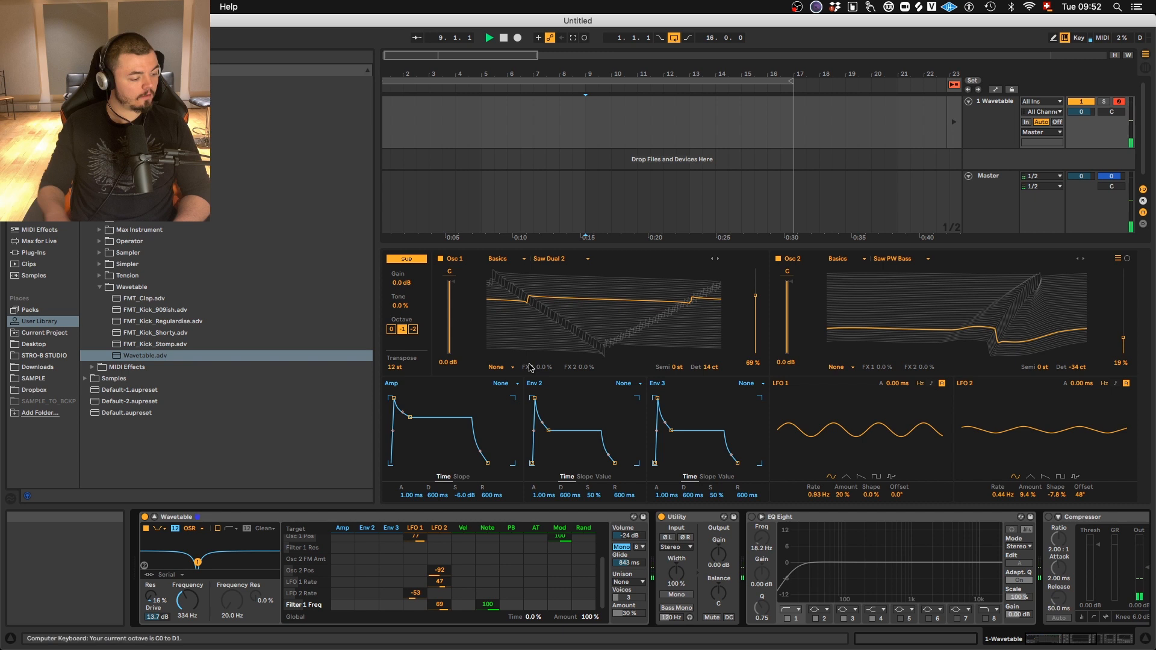
pyautogui.press('x')
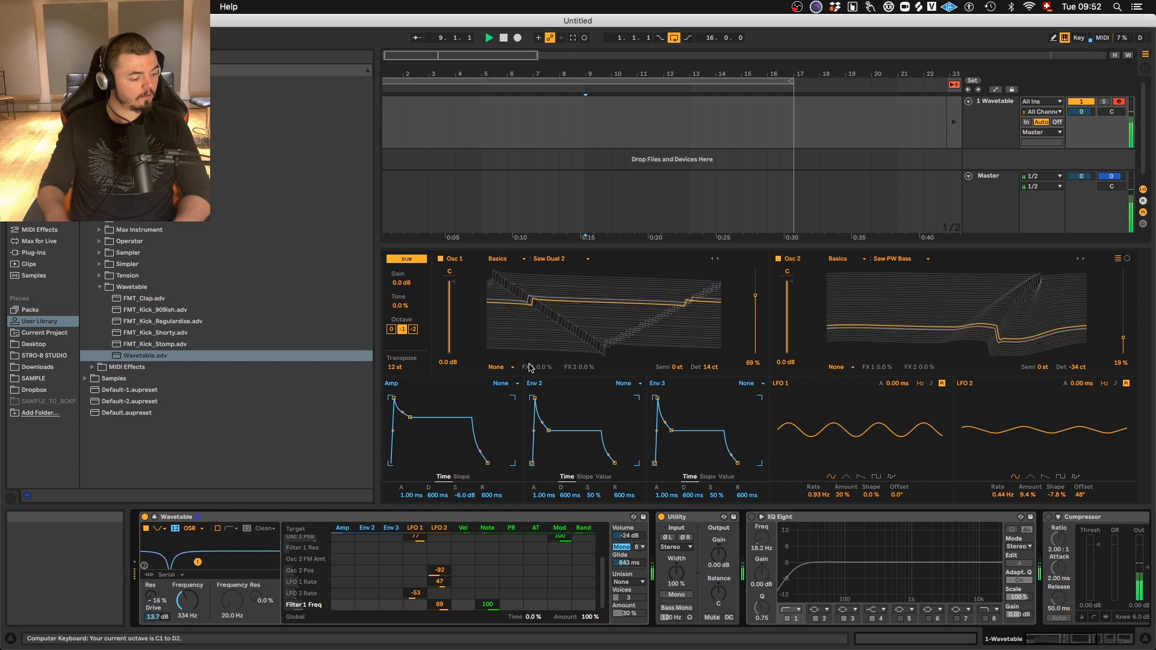
pyautogui.moveTo(194, 605); pyautogui.dragTo(198, 575)
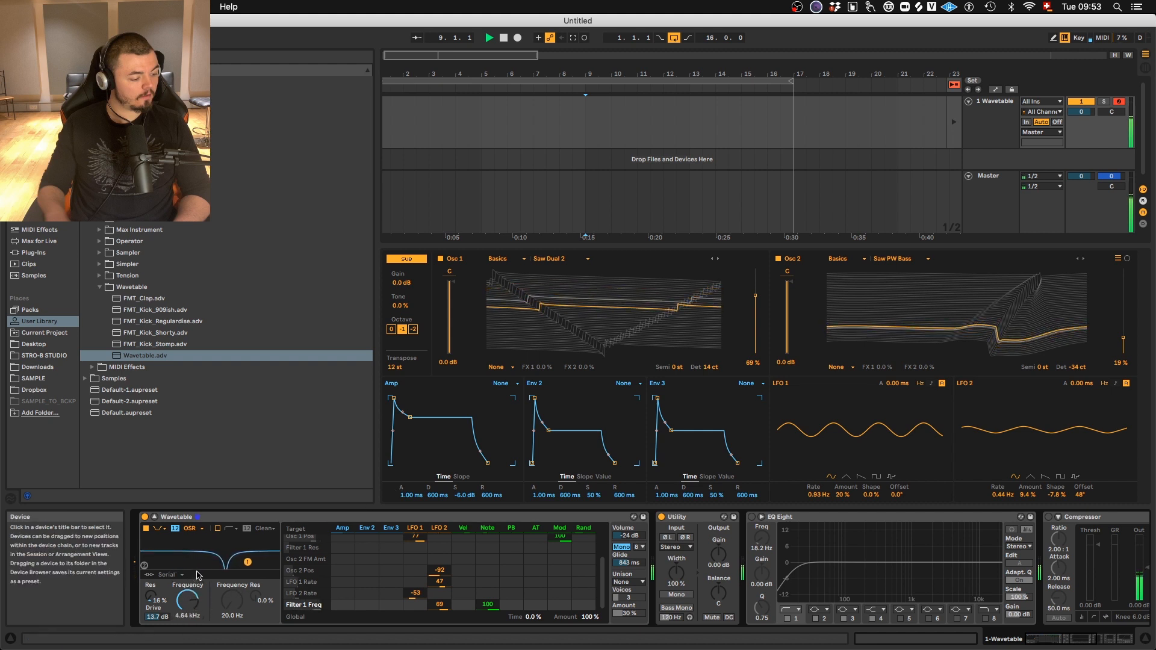
pyautogui.moveTo(150, 598)
pyautogui.mouseDown()
pyautogui.moveTo(151, 564)
pyautogui.moveTo(150, 587)
pyautogui.mouseUp()
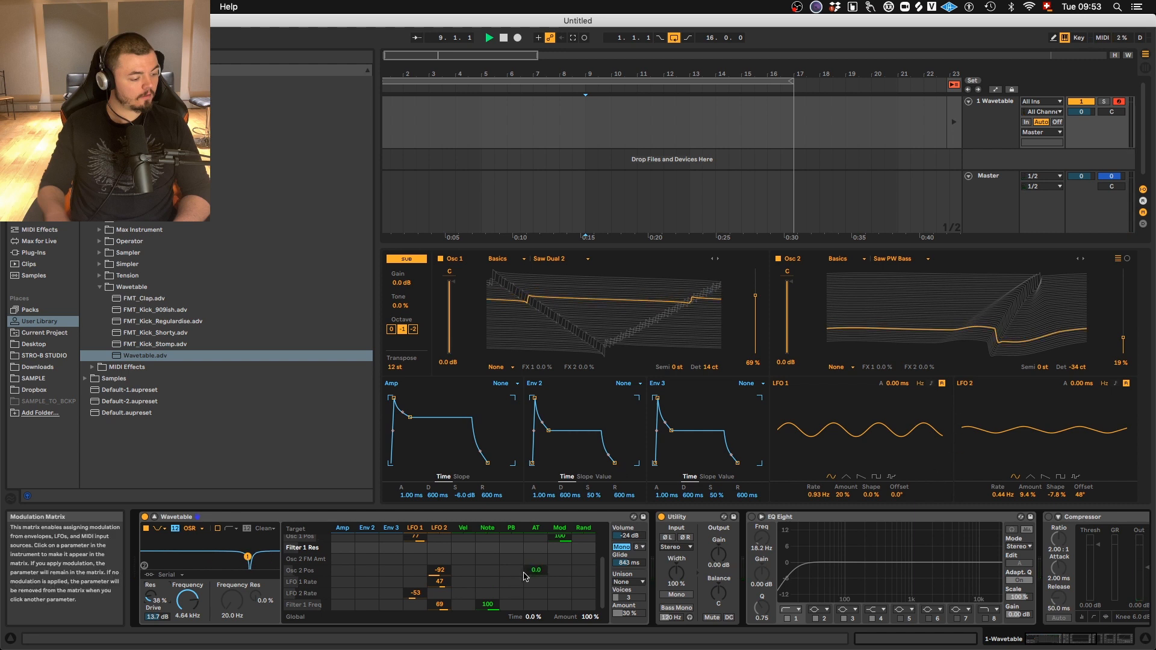
# Save the Wavetable settings as a preset named FMT_Reece_Classic
pyautogui.click(643, 516)
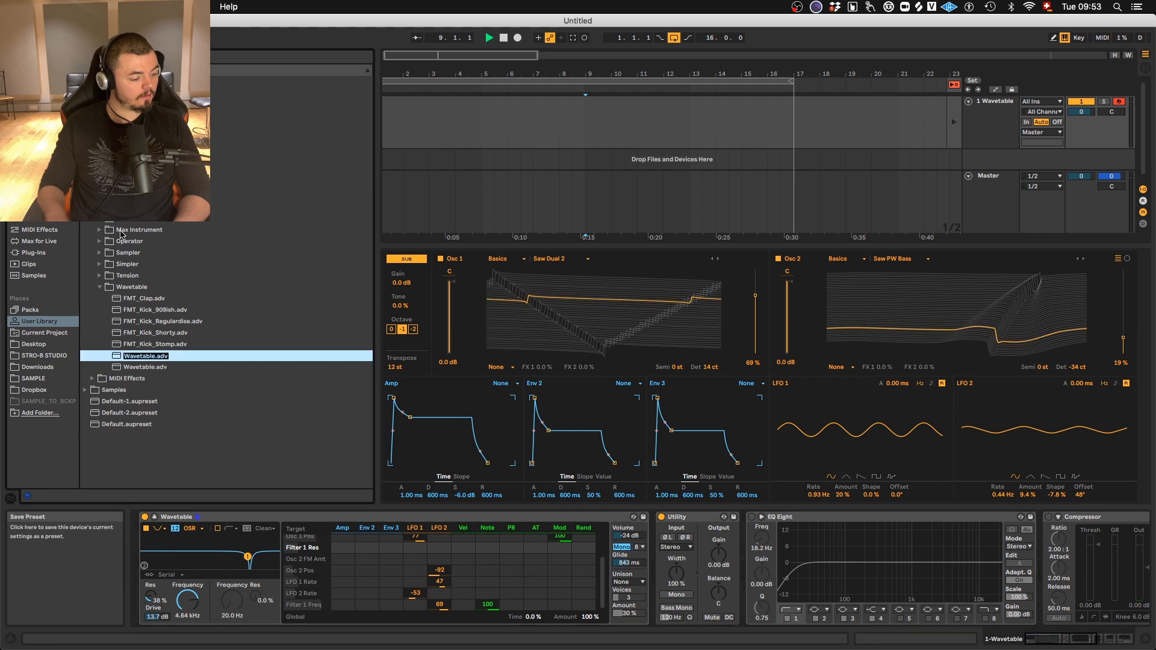
pyautogui.write('FMT_Reece_Classic')
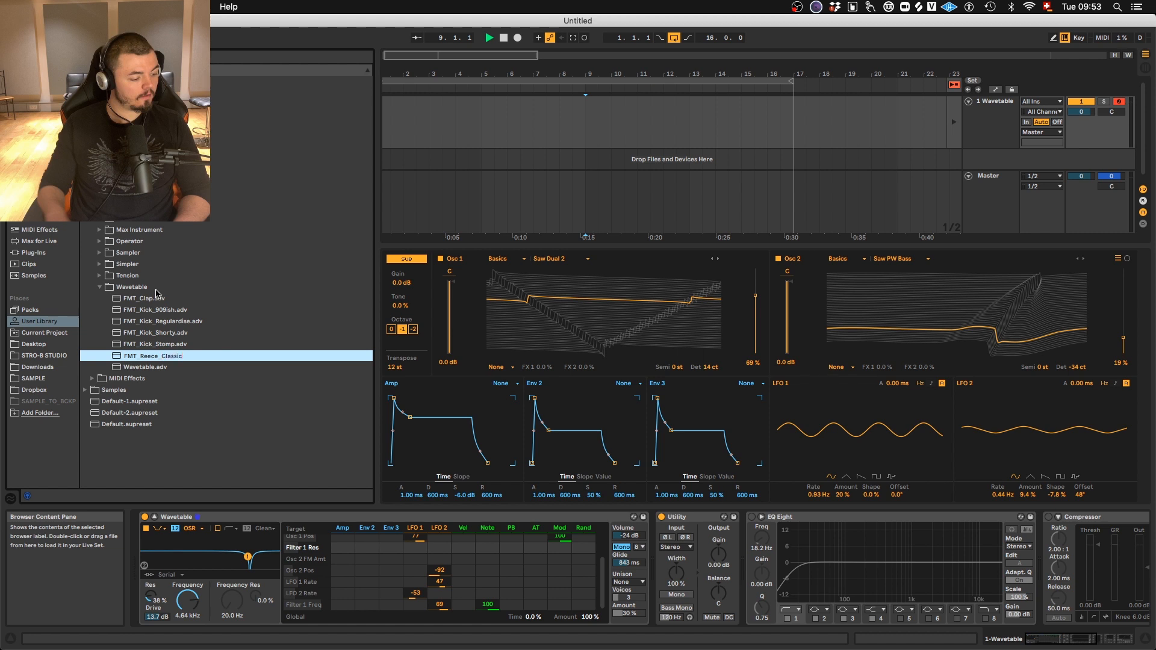
pyautogui.press('Return')
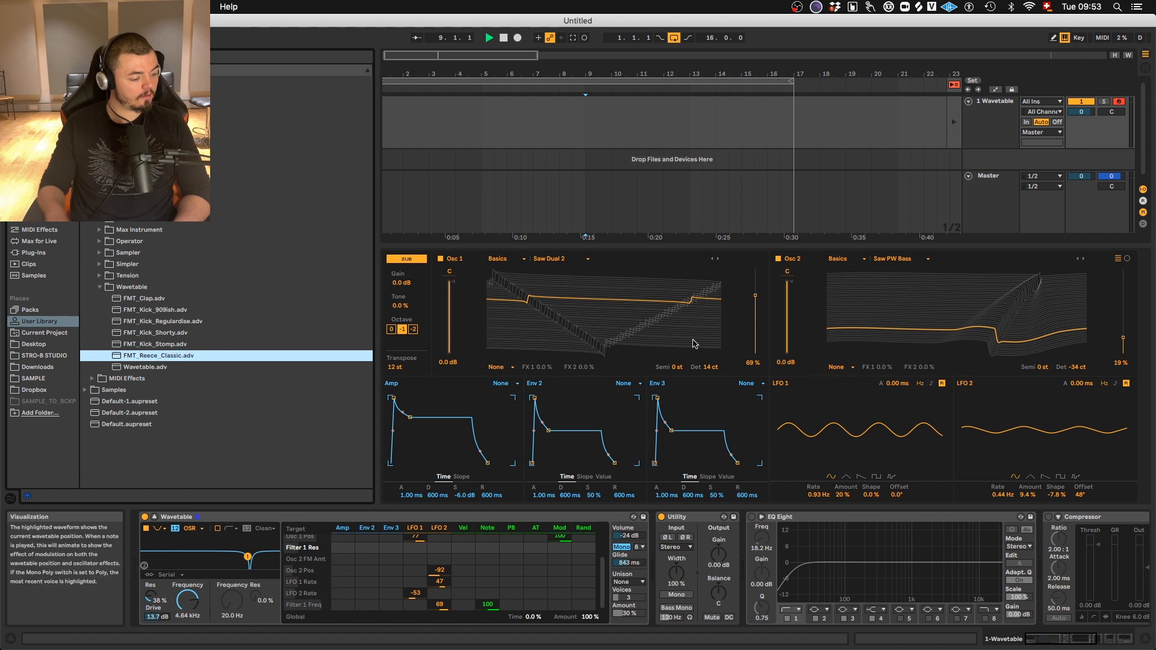
# Switch to Audio Hijack
pyautogui.press('super+Tab')
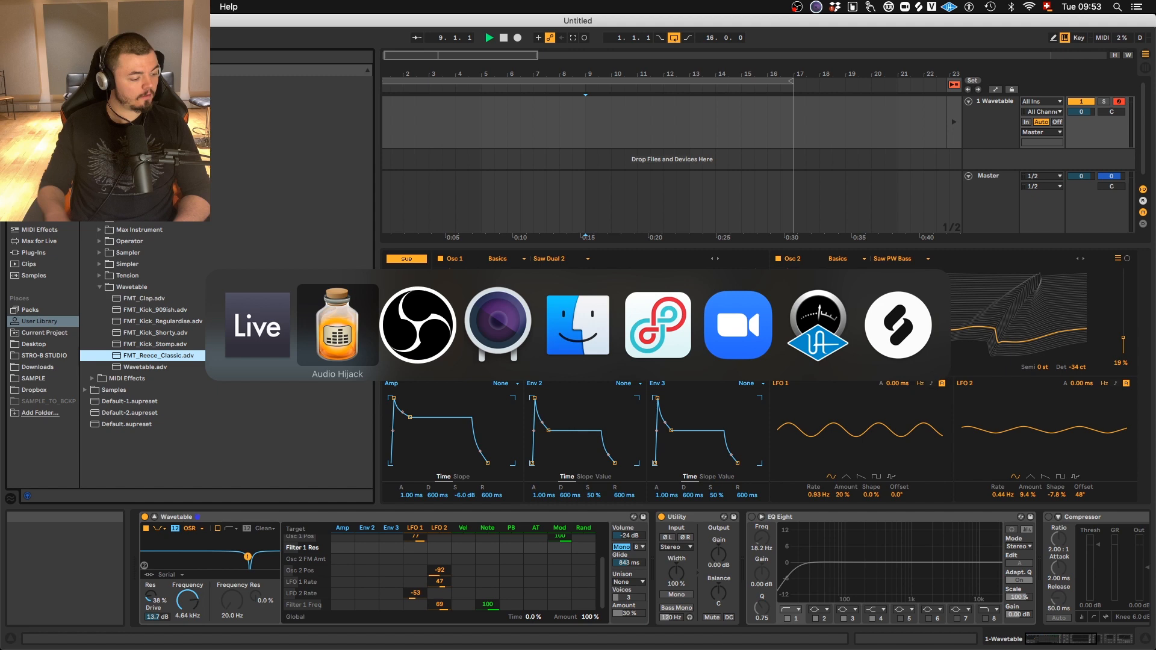